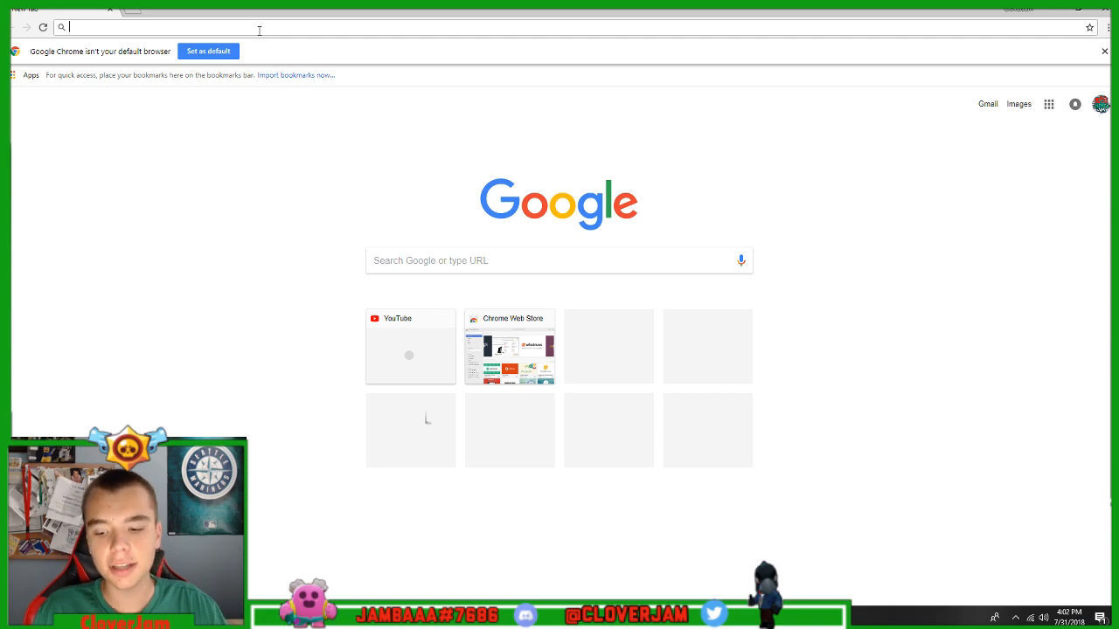
Step: Search the web for pixlr, go to the Pixlr site's web apps and launch Pixlr Editor
{"action": "type", "text": "pixlr"}
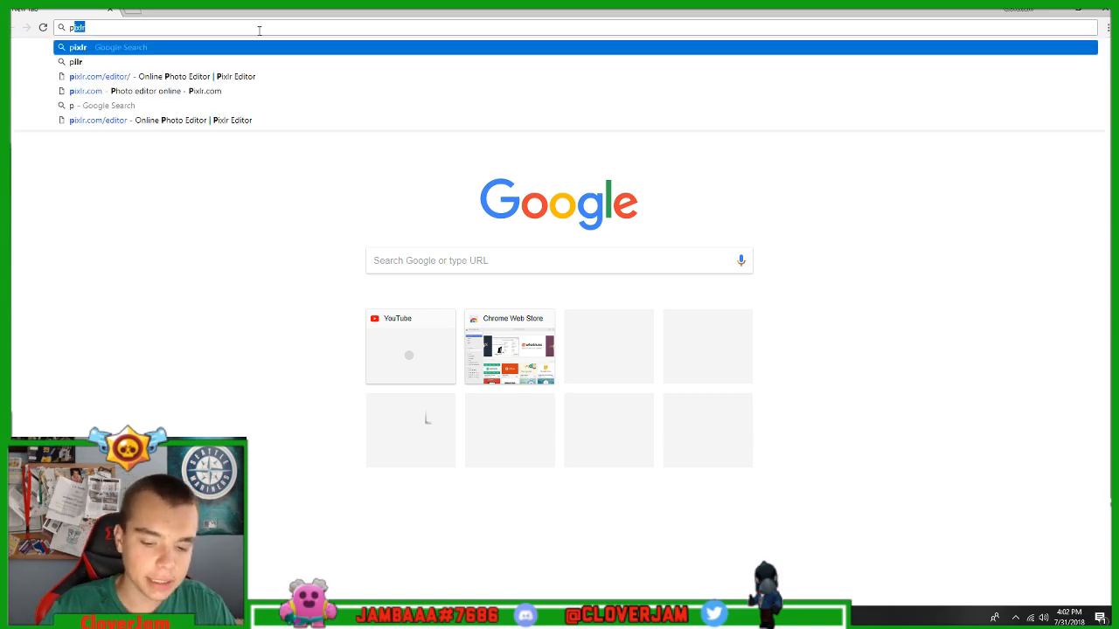
{"action": "key", "text": "Return"}
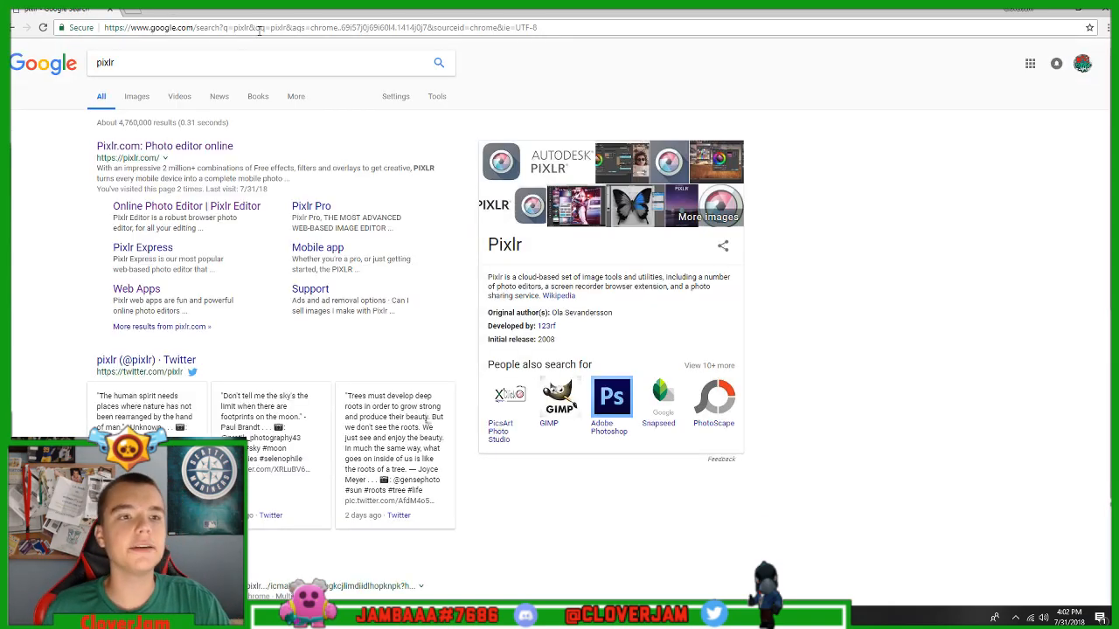
{"action": "left_click", "coordinate": [191, 147]}
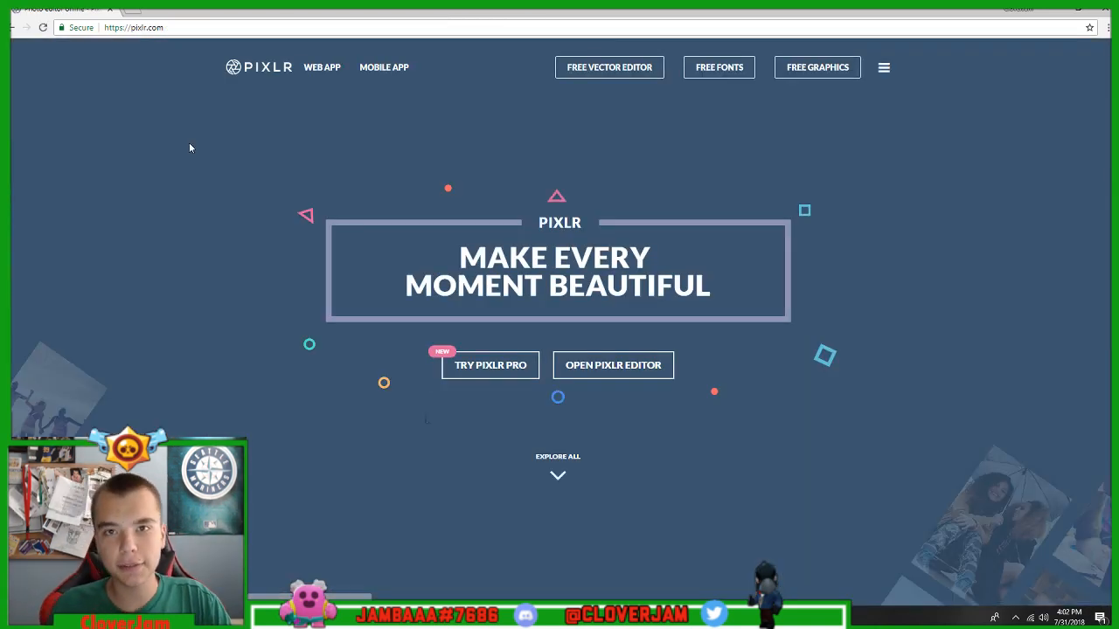
{"action": "left_click", "coordinate": [313, 79]}
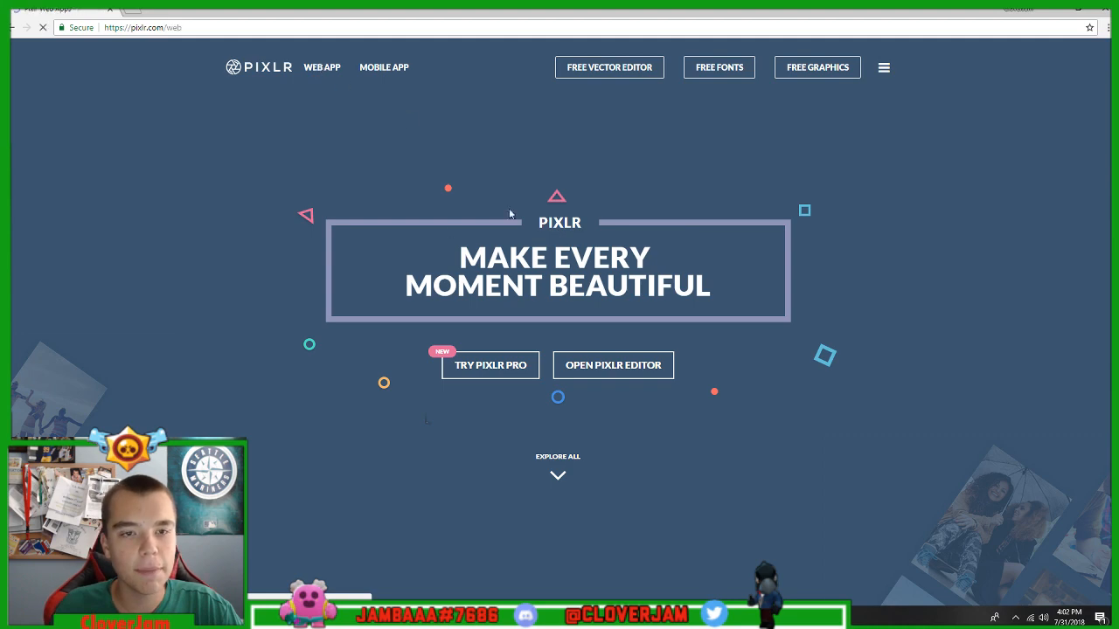
{"action": "scroll", "coordinate": [594, 376], "scroll_direction": "down", "scroll_amount": 2}
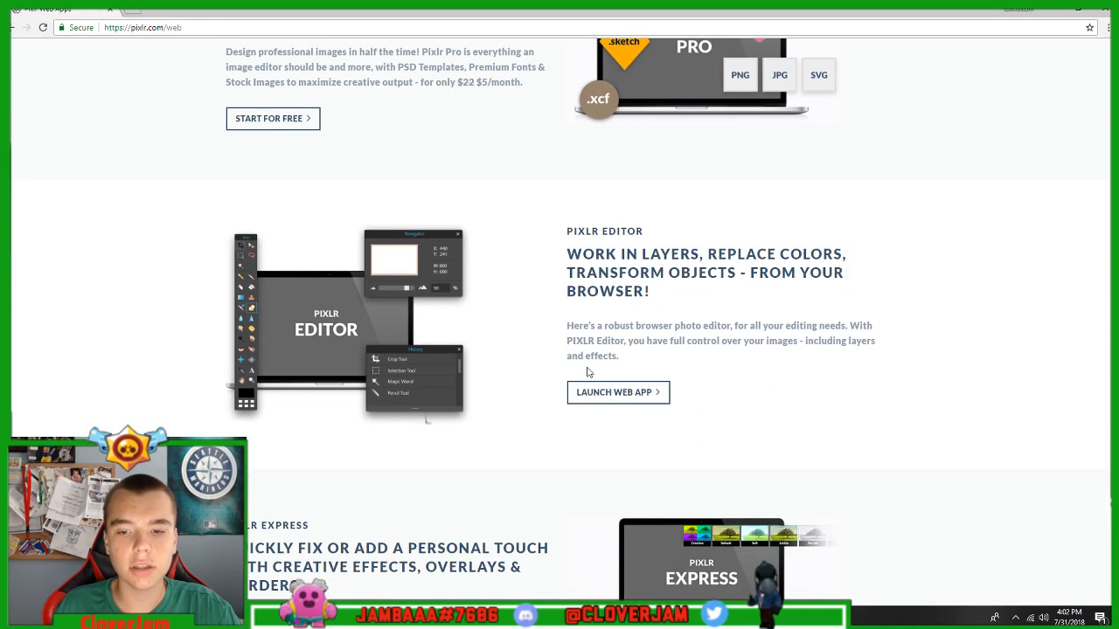
{"action": "left_click", "coordinate": [603, 395]}
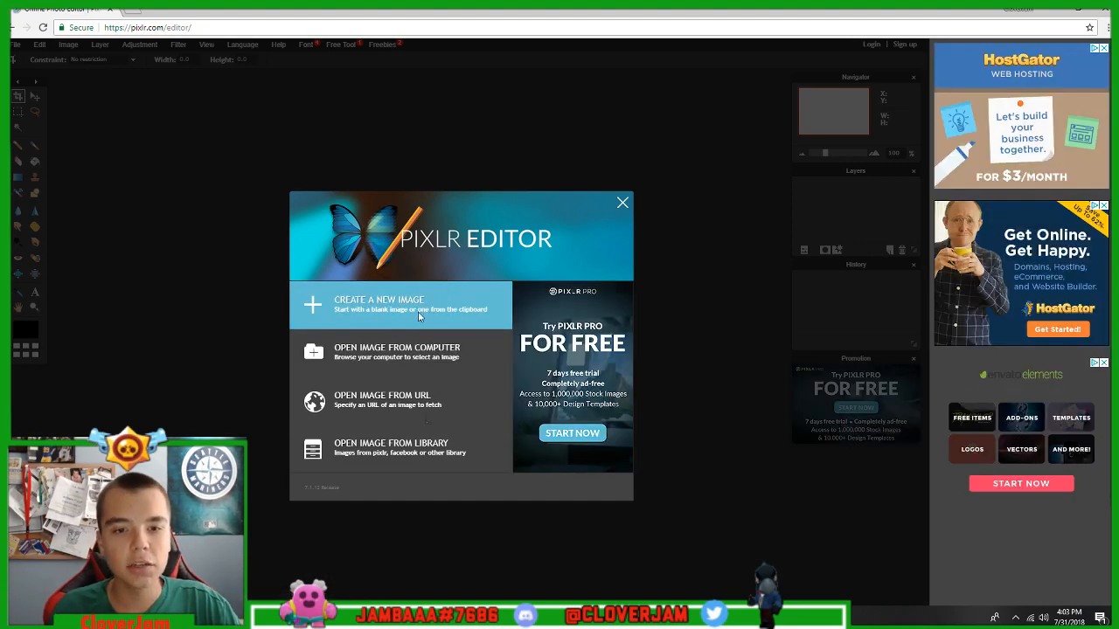
Step: Create a new transparent image using the Movie 720p preset, 1280 x 720
{"action": "left_click", "coordinate": [426, 310]}
{"action": "left_click", "coordinate": [453, 306]}
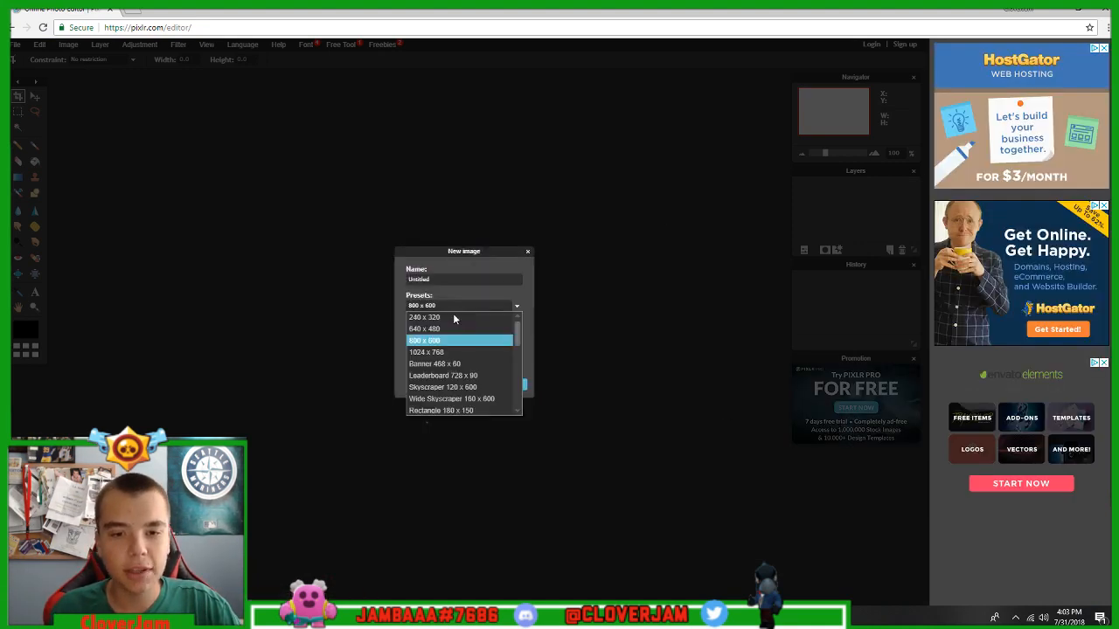
{"action": "scroll", "coordinate": [459, 367], "scroll_direction": "down", "scroll_amount": 3}
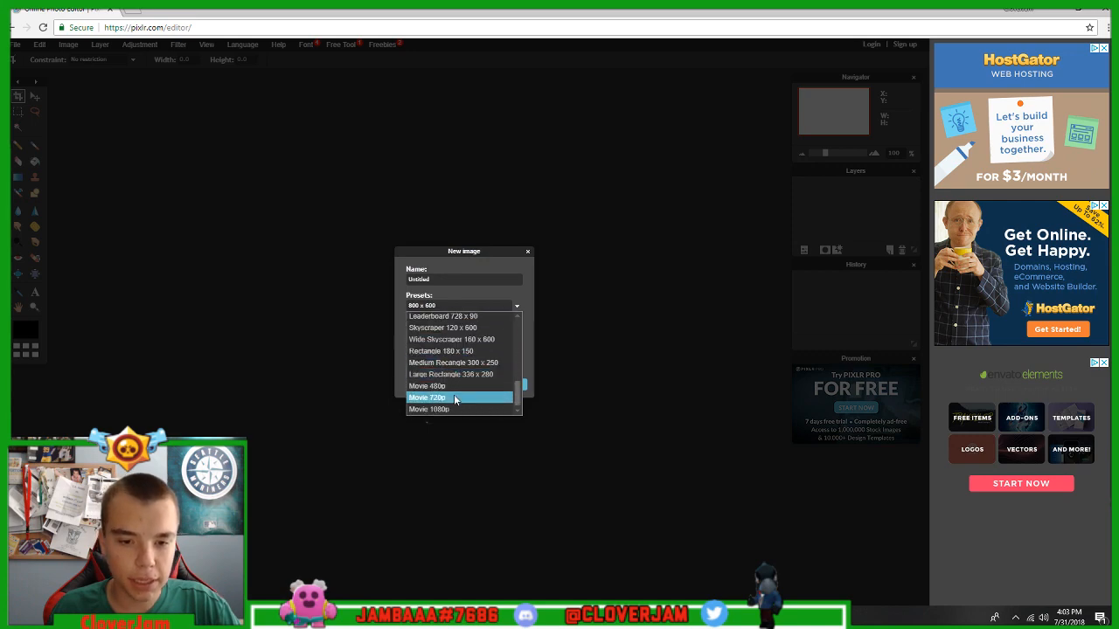
{"action": "left_click", "coordinate": [457, 397]}
{"action": "left_click", "coordinate": [409, 352]}
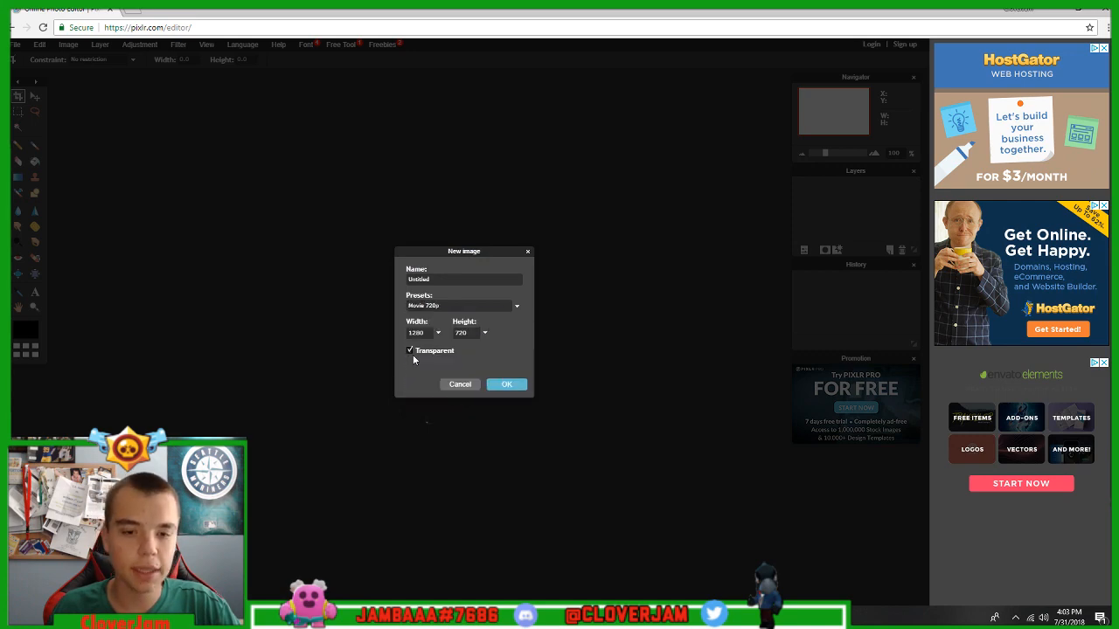
{"action": "left_click", "coordinate": [506, 385]}
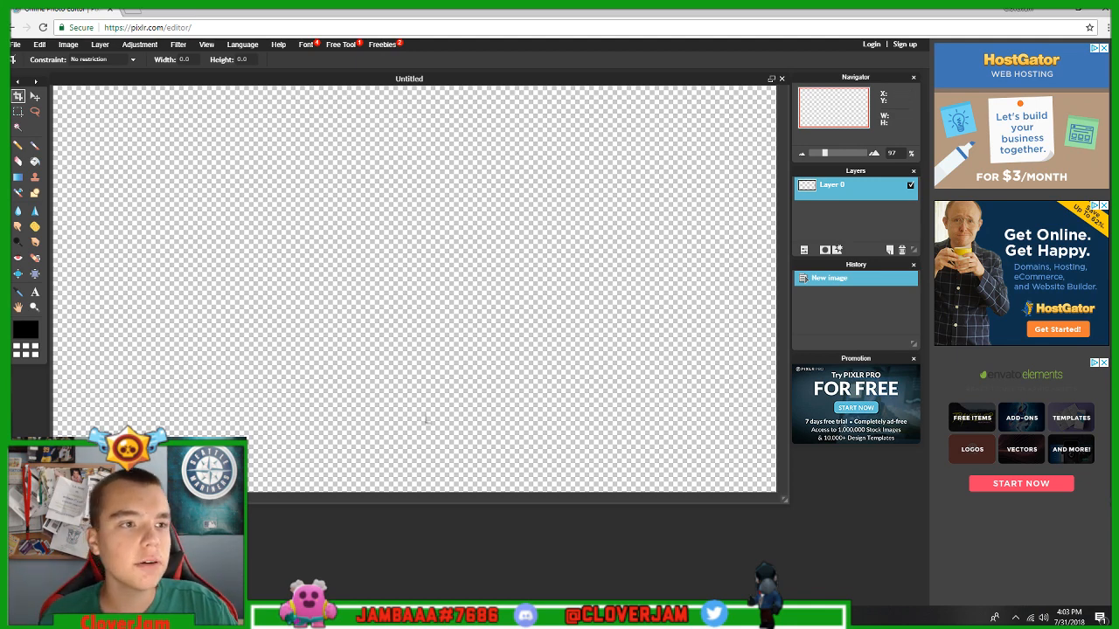
Step: Open the blue patterned image M2fvRRFq from the computer and copy its Background layer into the untitled image
{"action": "left_click", "coordinate": [14, 43]}
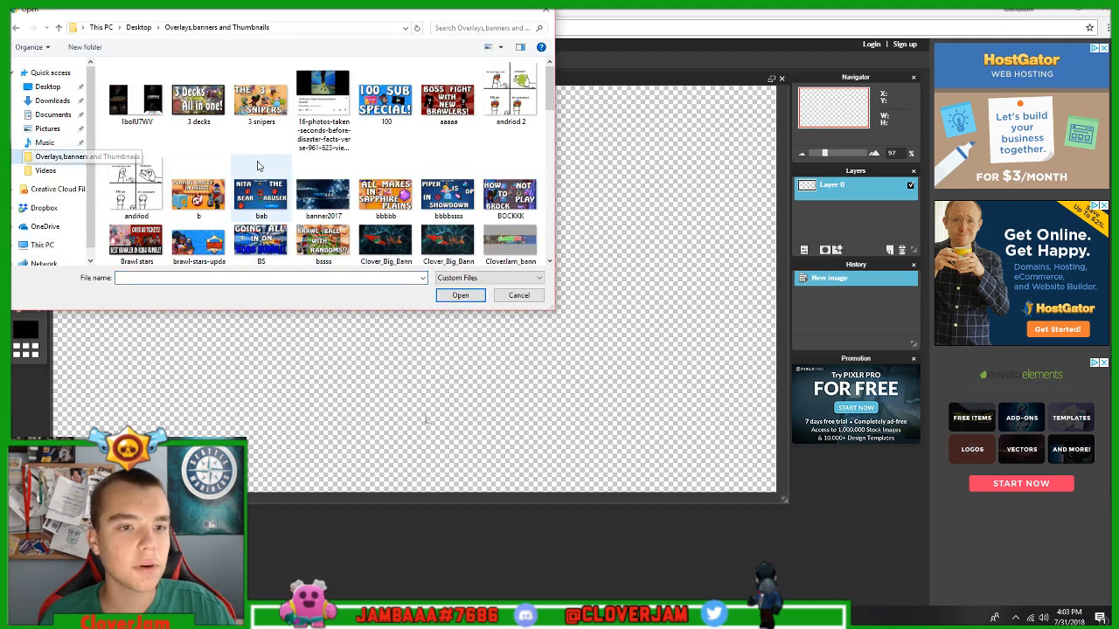
{"action": "scroll", "coordinate": [257, 166], "scroll_direction": "down", "scroll_amount": 5}
{"action": "left_click", "coordinate": [261, 162]}
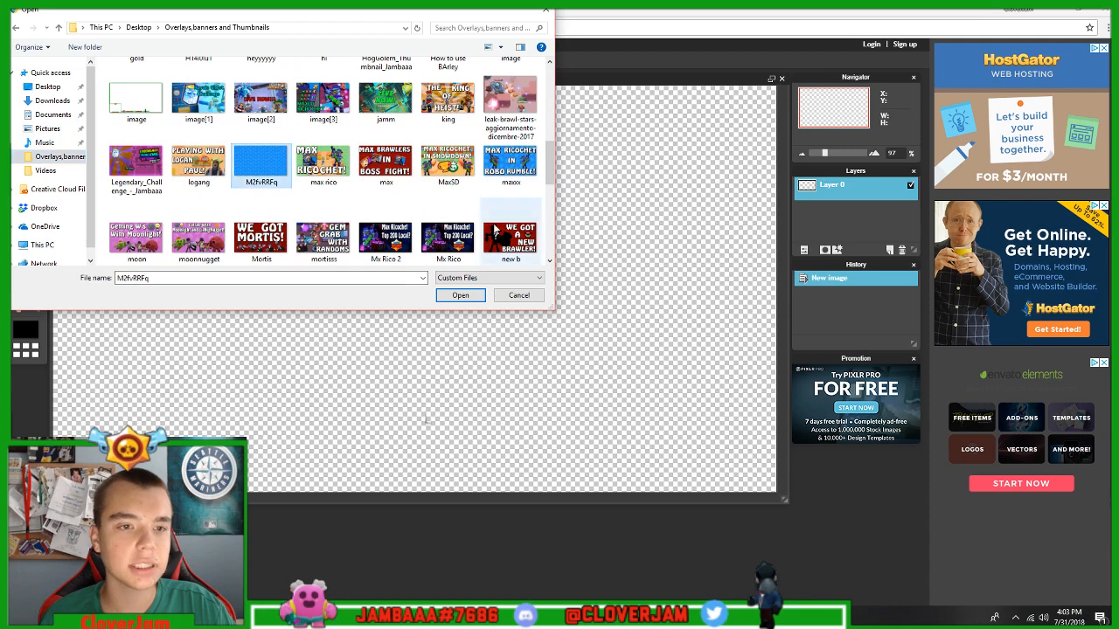
{"action": "left_click", "coordinate": [460, 294]}
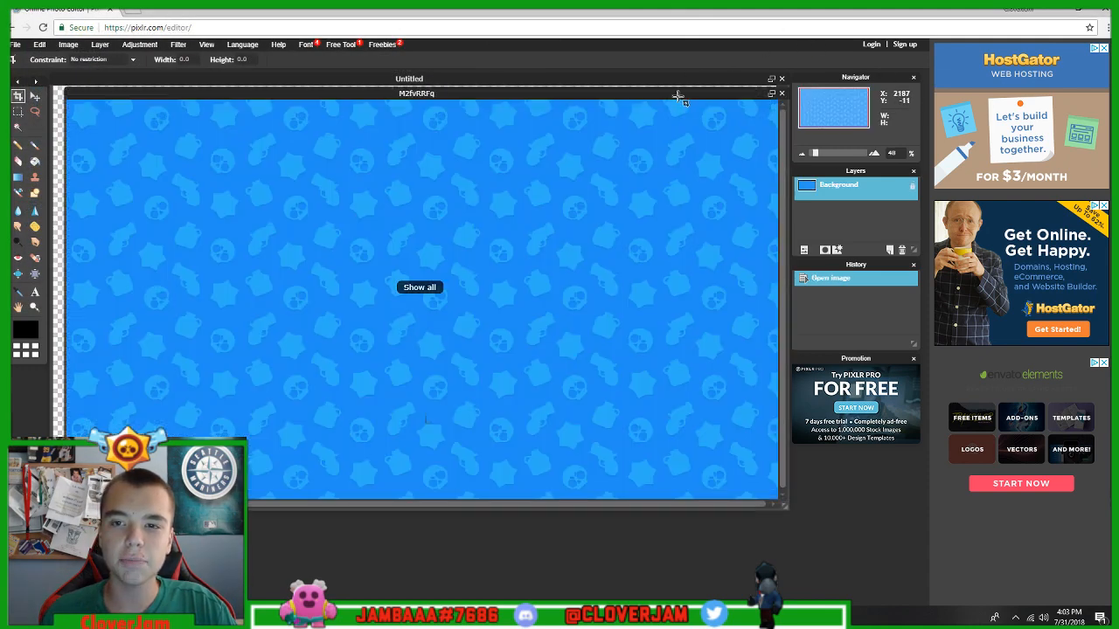
{"action": "left_click_drag", "start_coordinate": [674, 94], "coordinate": [668, 191]}
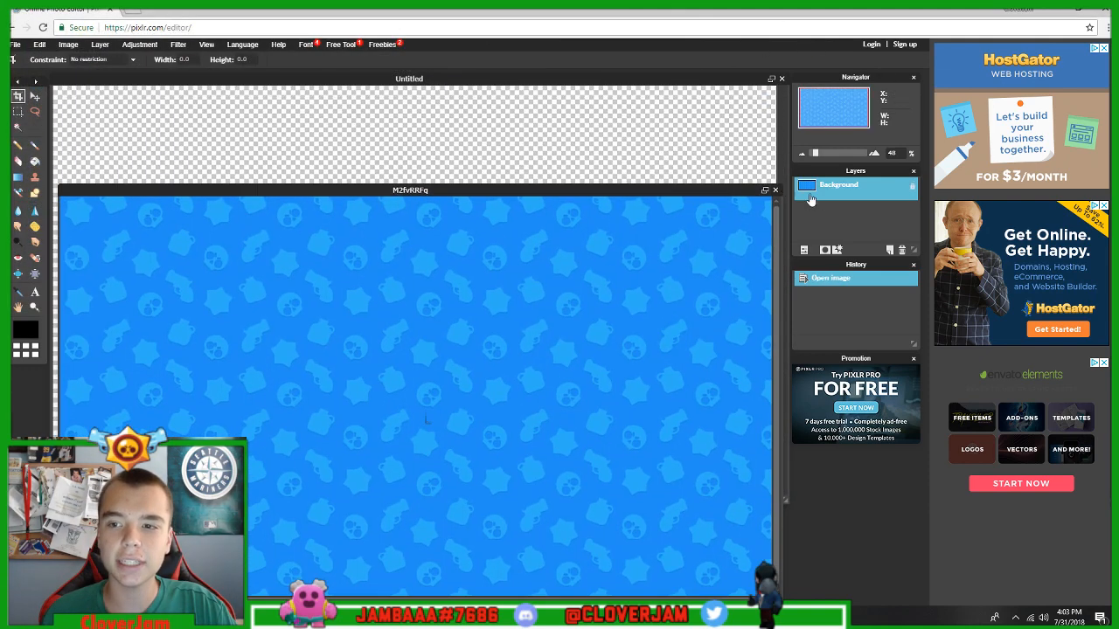
{"action": "left_click_drag", "start_coordinate": [812, 199], "coordinate": [485, 153]}
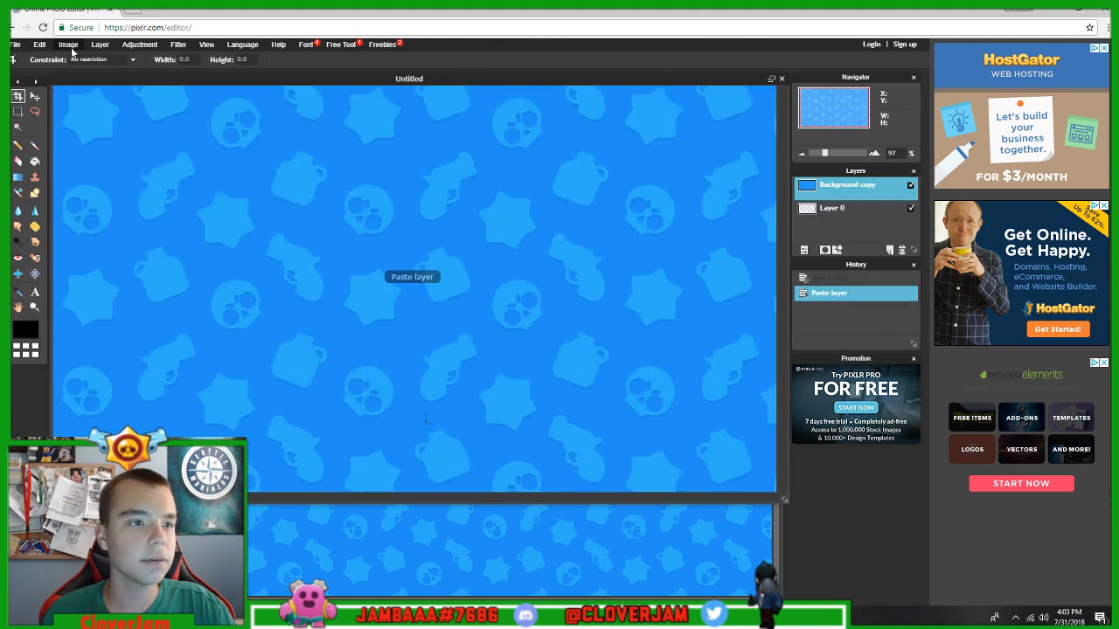
Step: Scale the pasted background layer down with Free transform, apply the change and close the M2fvRRFq source image
{"action": "left_click", "coordinate": [40, 46]}
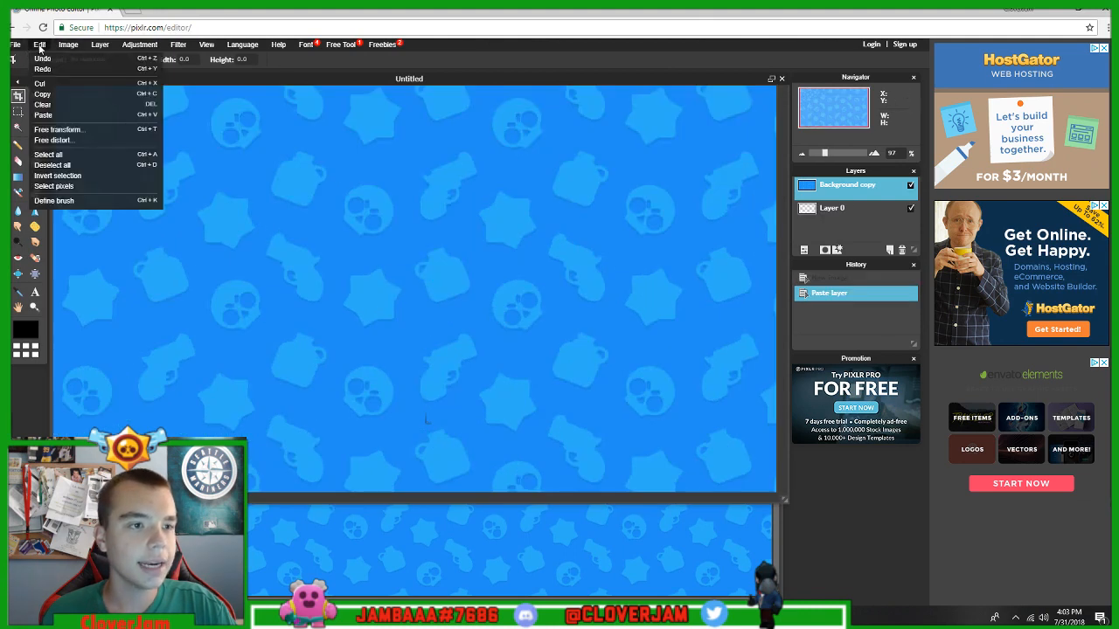
{"action": "left_click", "coordinate": [57, 129]}
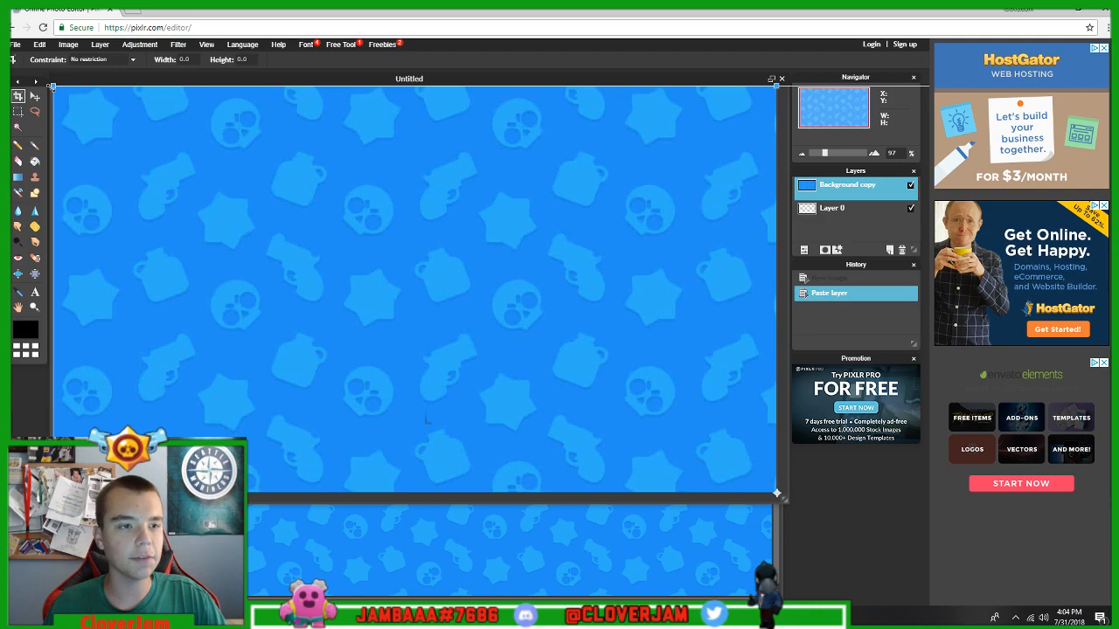
{"action": "mouse_move", "coordinate": [53, 86]}
{"action": "left_mouse_down"}
{"action": "mouse_move", "coordinate": [282, 288]}
{"action": "mouse_move", "coordinate": [146, 173]}
{"action": "mouse_move", "coordinate": [267, 257]}
{"action": "mouse_move", "coordinate": [298, 303]}
{"action": "mouse_move", "coordinate": [157, 184]}
{"action": "mouse_move", "coordinate": [195, 175]}
{"action": "mouse_move", "coordinate": [230, 210]}
{"action": "mouse_move", "coordinate": [263, 174]}
{"action": "left_mouse_up"}
{"action": "key", "text": "Return"}
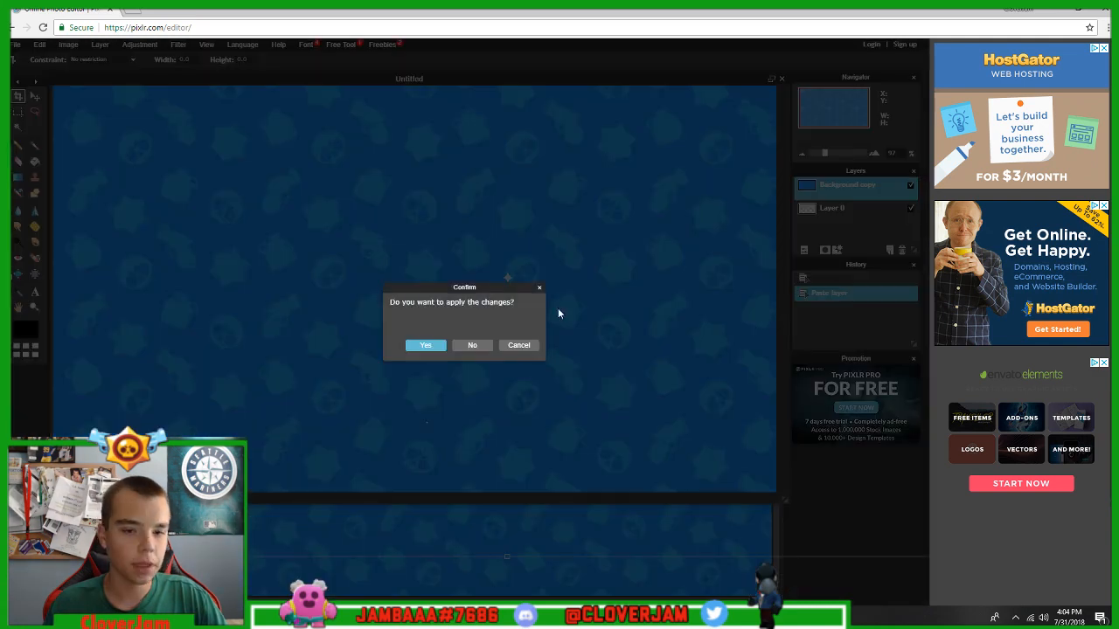
{"action": "left_click", "coordinate": [429, 347]}
{"action": "left_click", "coordinate": [616, 552]}
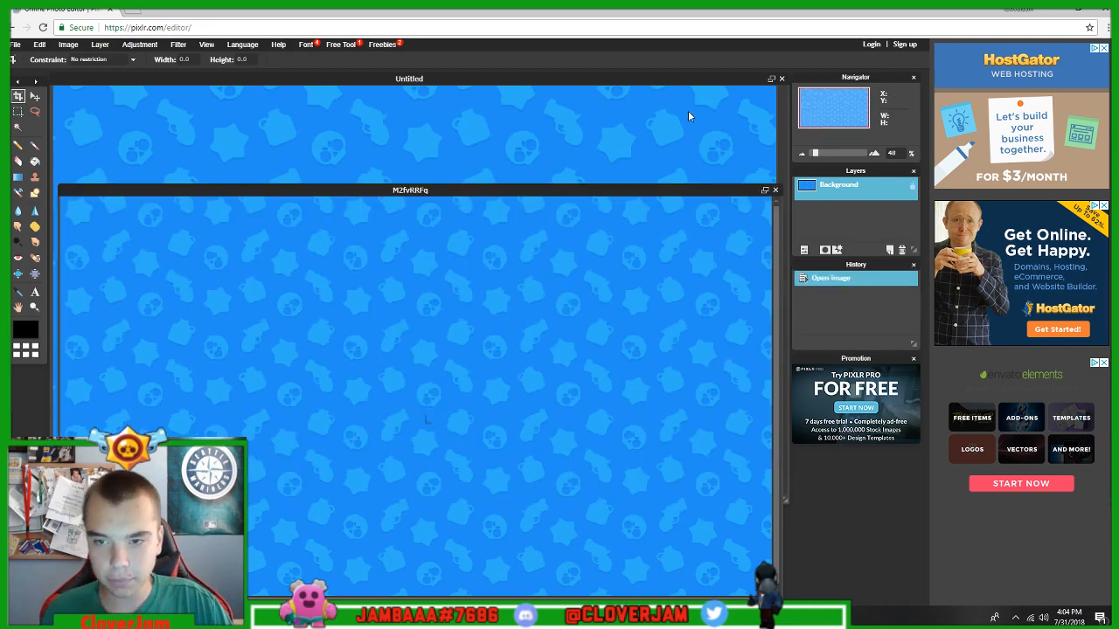
{"action": "left_click", "coordinate": [775, 190]}
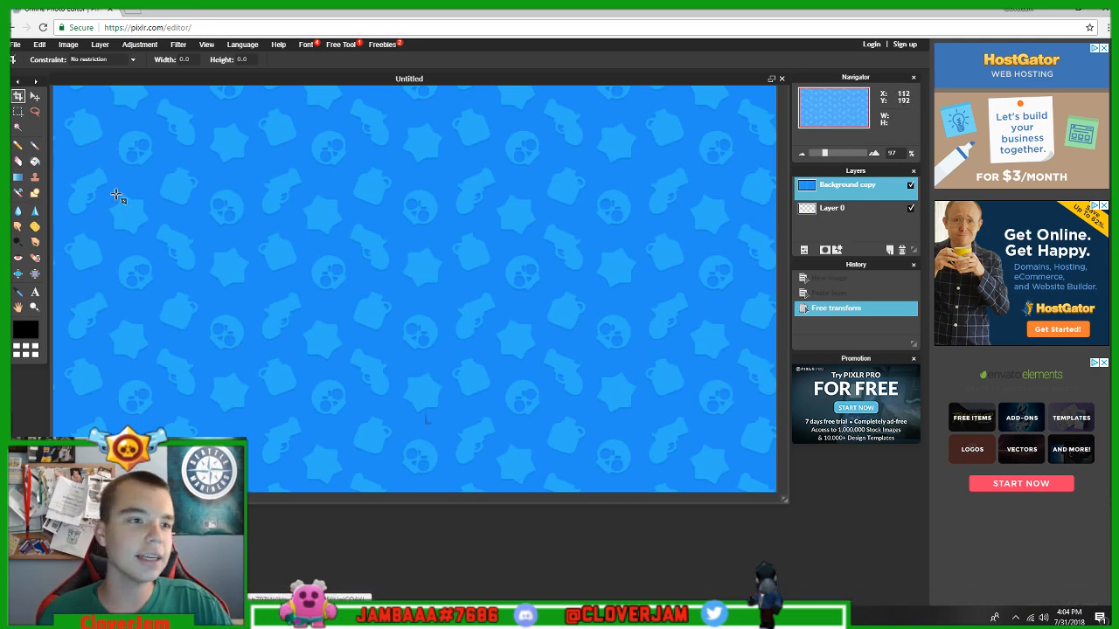
Step: Add the text "HOW" in the canvas's upper-left area with the Emmett font
{"action": "left_click", "coordinate": [35, 292]}
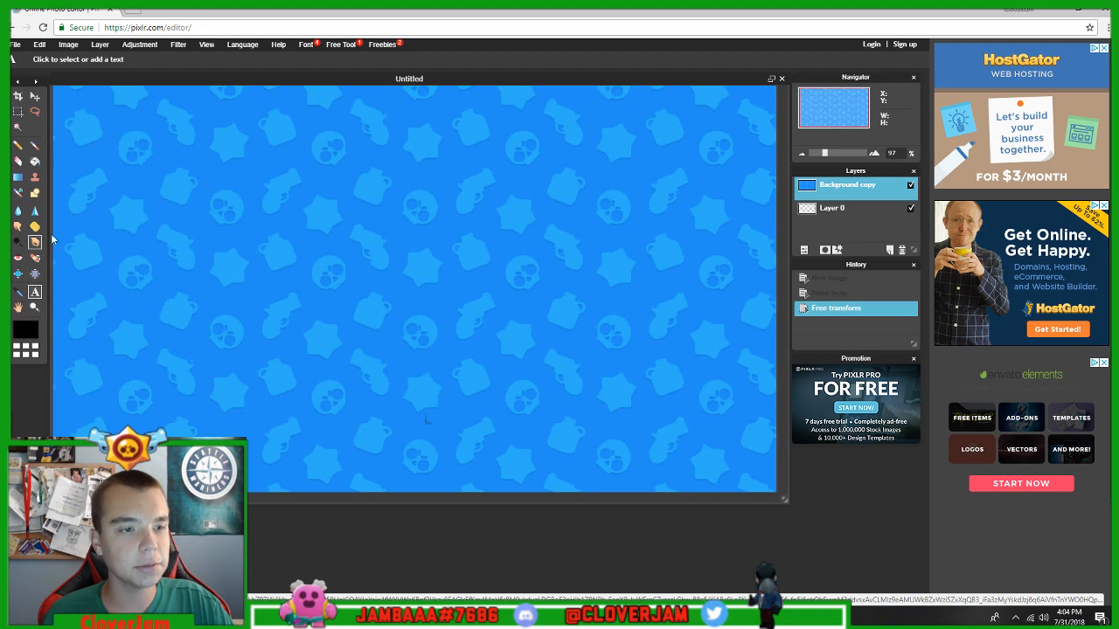
{"action": "left_click", "coordinate": [114, 144]}
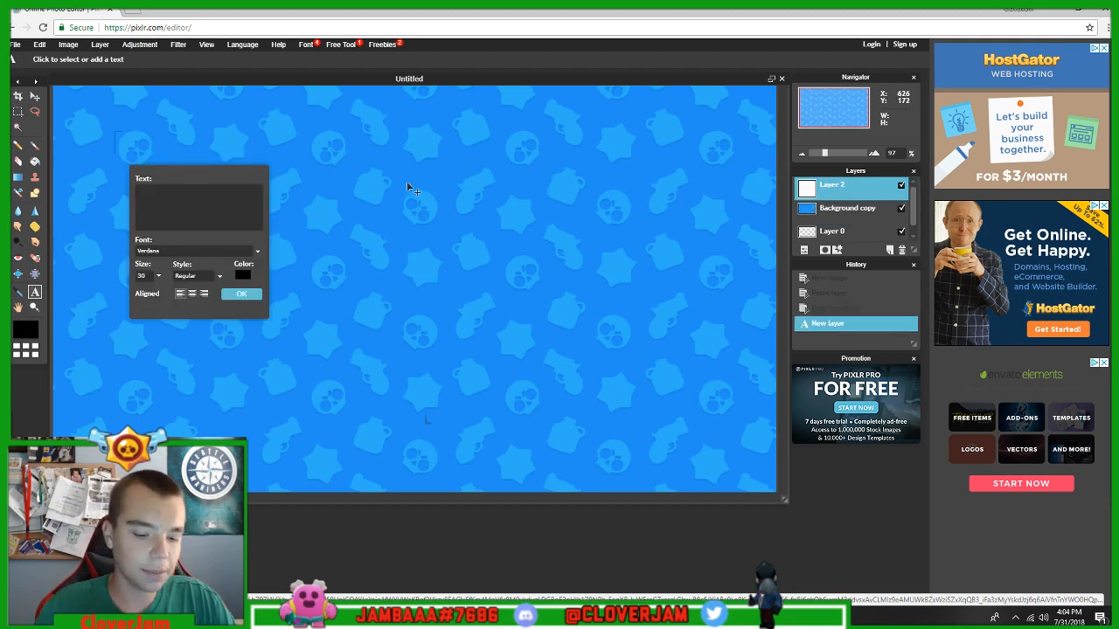
{"action": "type", "text": "HOW"}
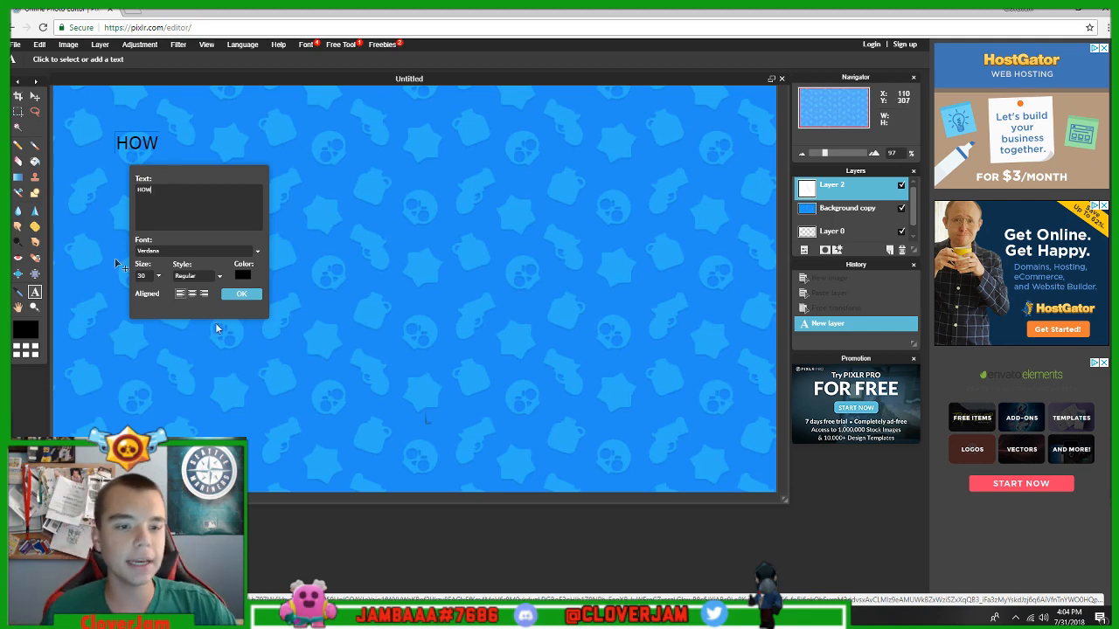
{"action": "left_click", "coordinate": [217, 250]}
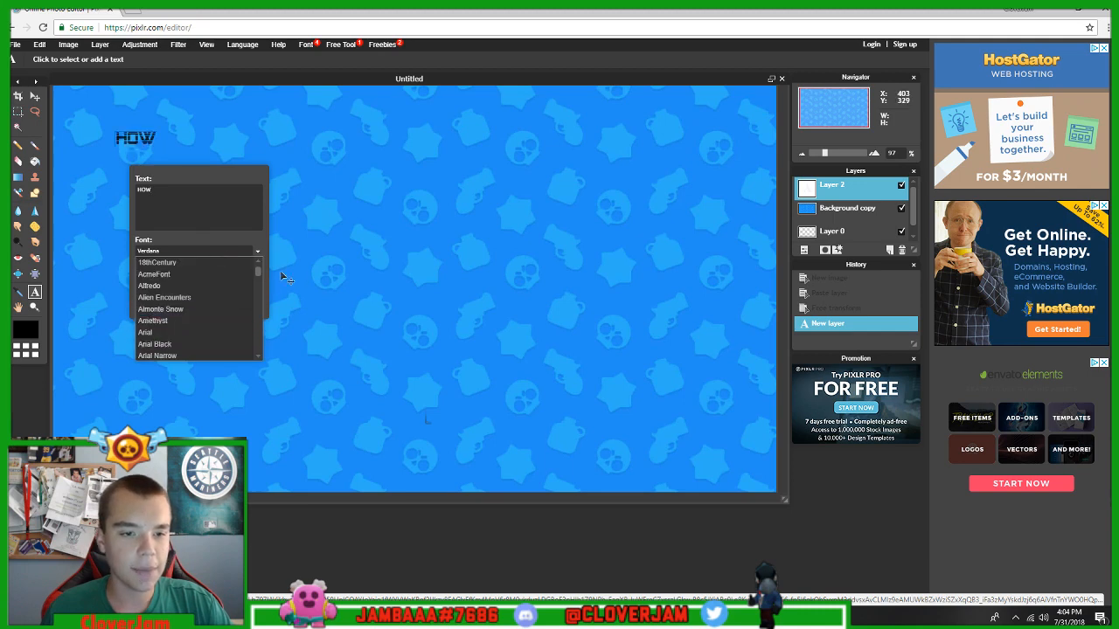
{"action": "left_click_drag", "start_coordinate": [255, 272], "coordinate": [258, 295]}
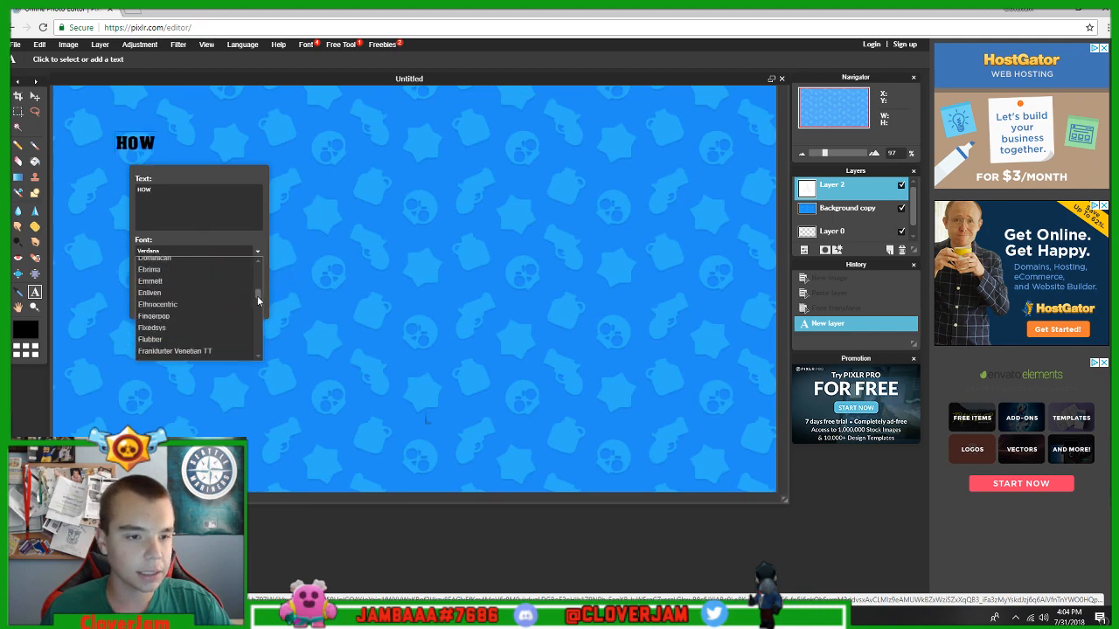
{"action": "left_click", "coordinate": [208, 279]}
Step: Make the "HOW" text white, enlarge it to size 194 and accept it
{"action": "left_click", "coordinate": [243, 275]}
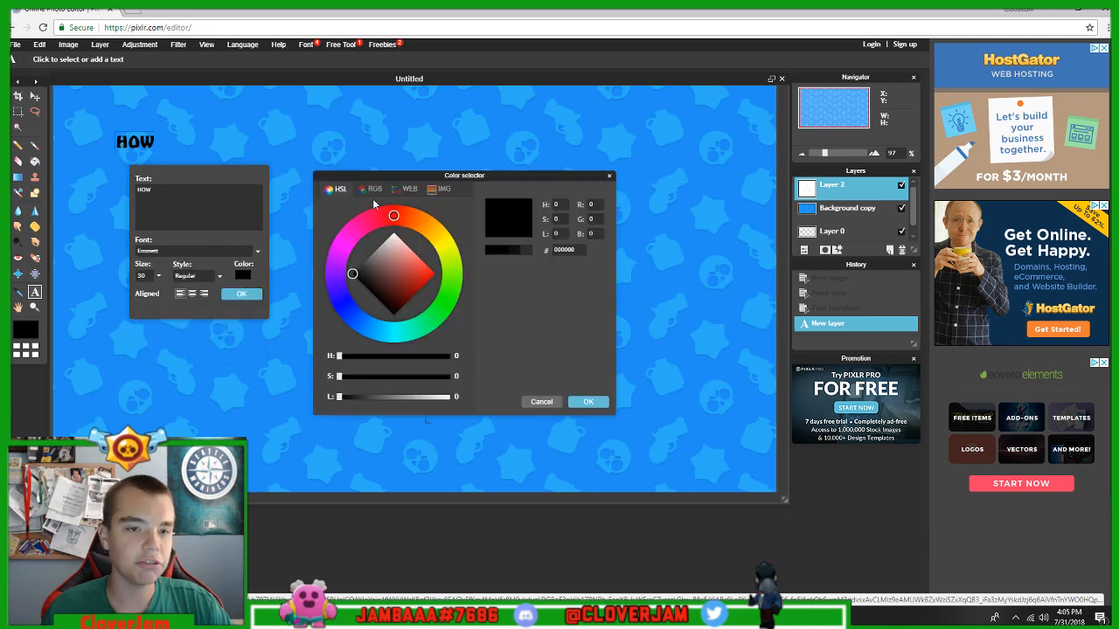
{"action": "left_click_drag", "start_coordinate": [397, 247], "coordinate": [393, 233]}
{"action": "left_click", "coordinate": [588, 403]}
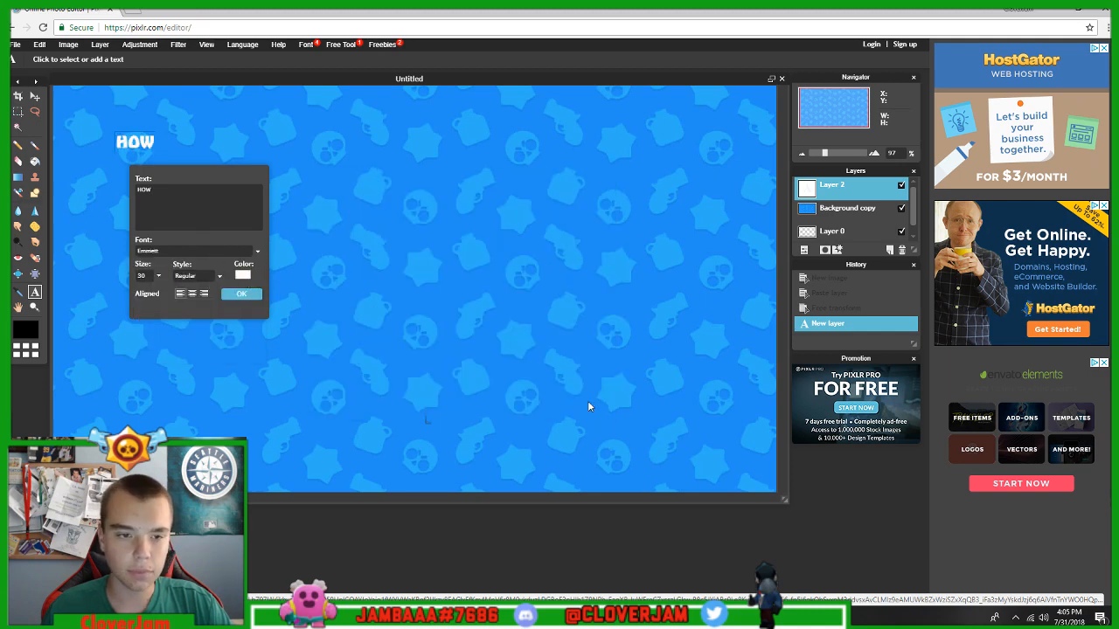
{"action": "left_click_drag", "start_coordinate": [158, 280], "coordinate": [104, 293]}
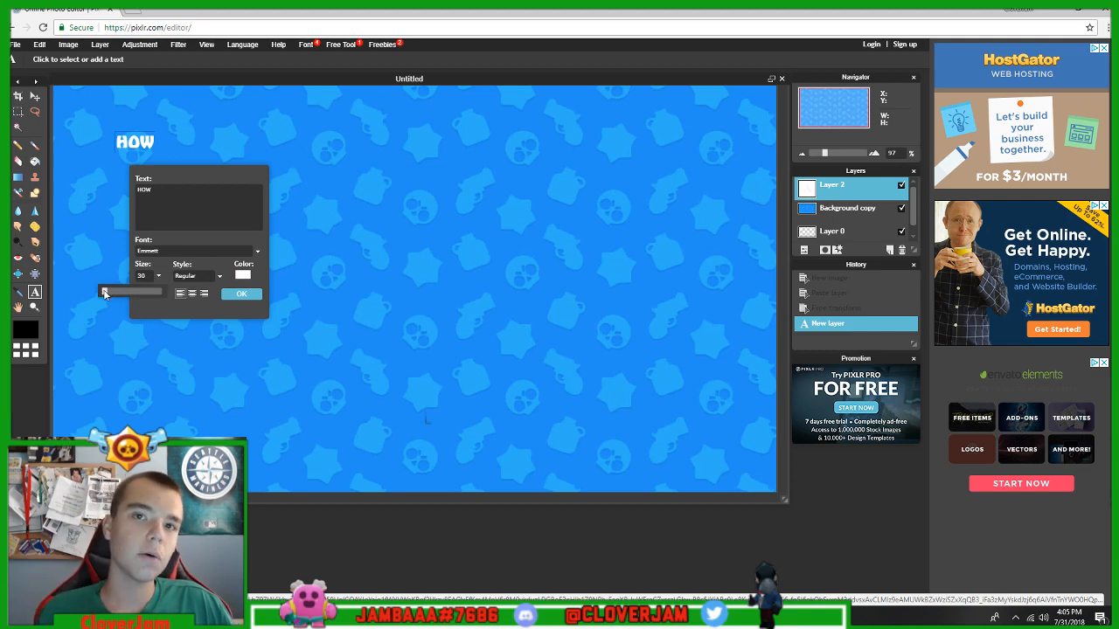
{"action": "left_click_drag", "start_coordinate": [104, 294], "coordinate": [113, 294]}
{"action": "left_click", "coordinate": [234, 297]}
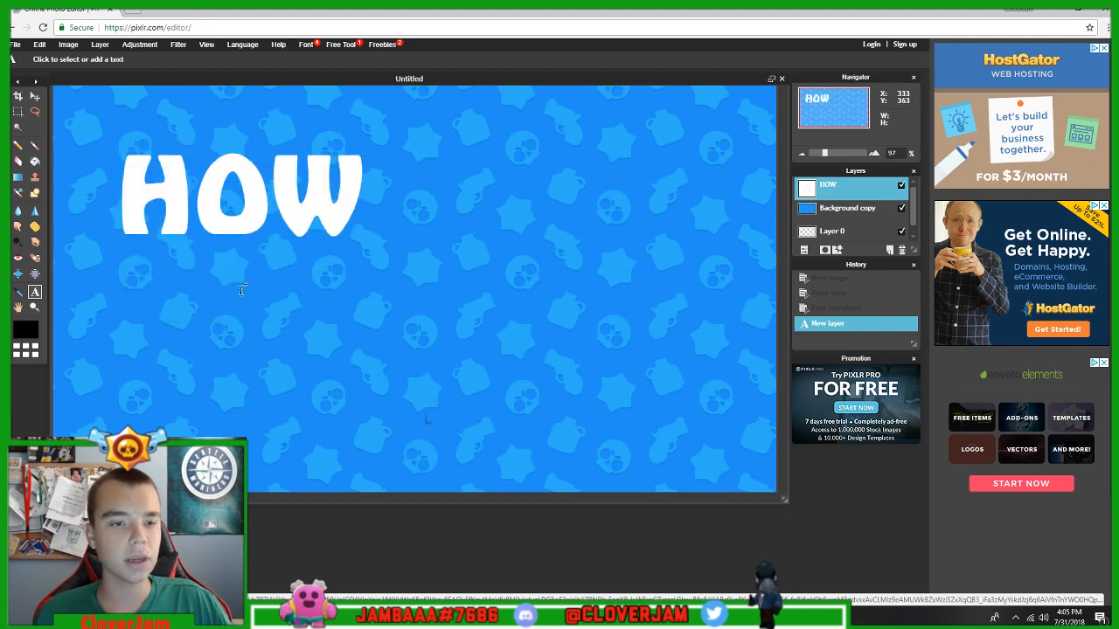
Step: Add the text "TO" in white Emmett, size 194, to the right of "HOW" on the canvas
{"action": "left_click", "coordinate": [474, 200]}
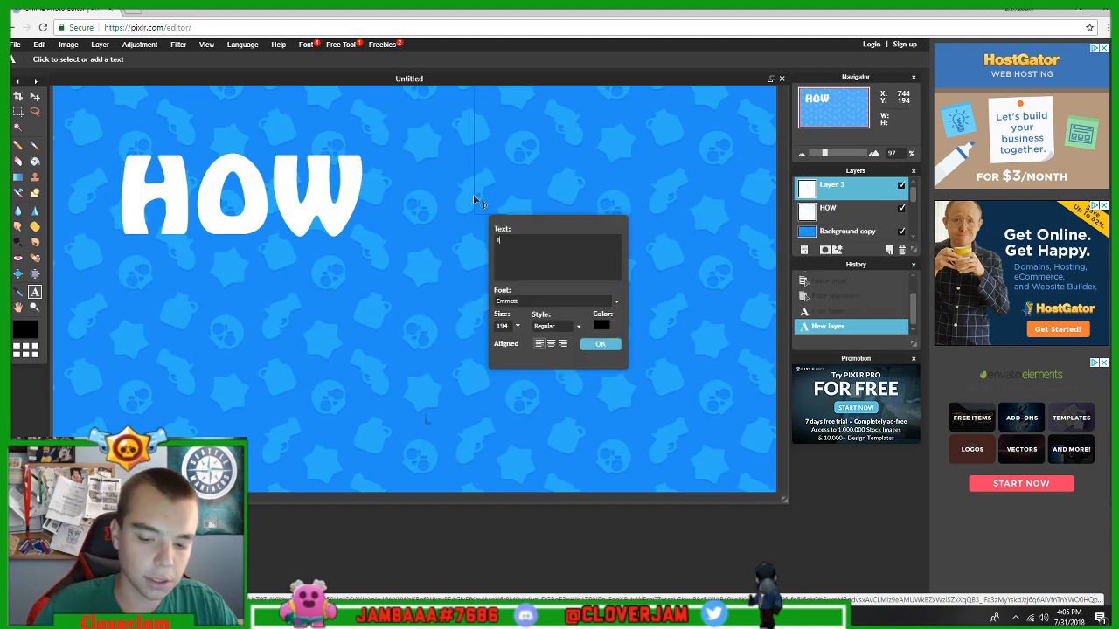
{"action": "type", "text": "TO"}
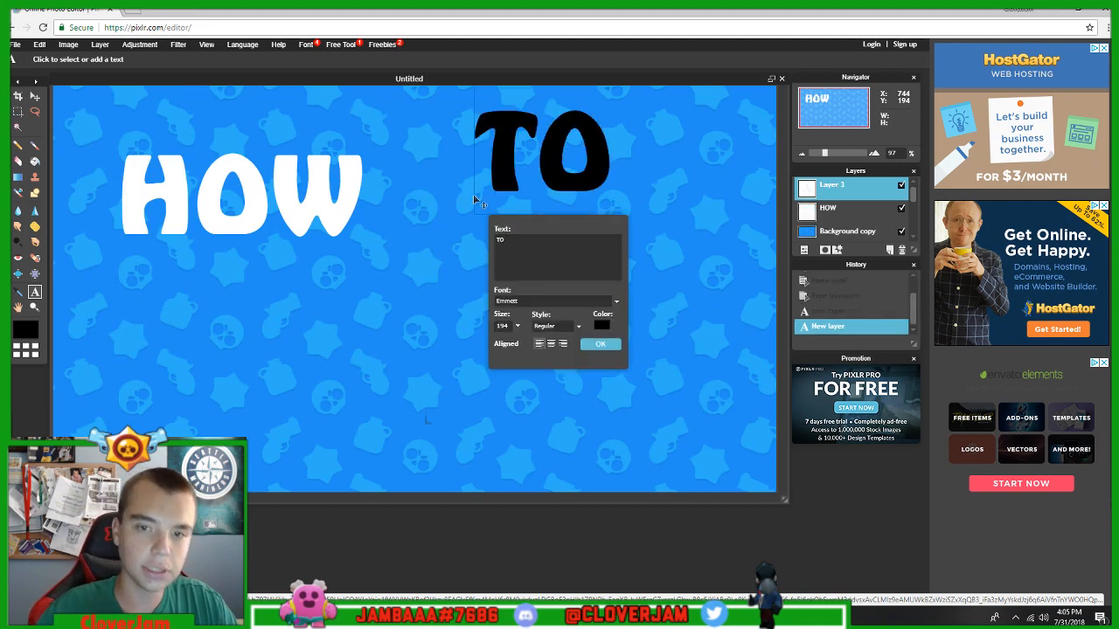
{"action": "left_click", "coordinate": [601, 325]}
{"action": "left_click", "coordinate": [394, 234]}
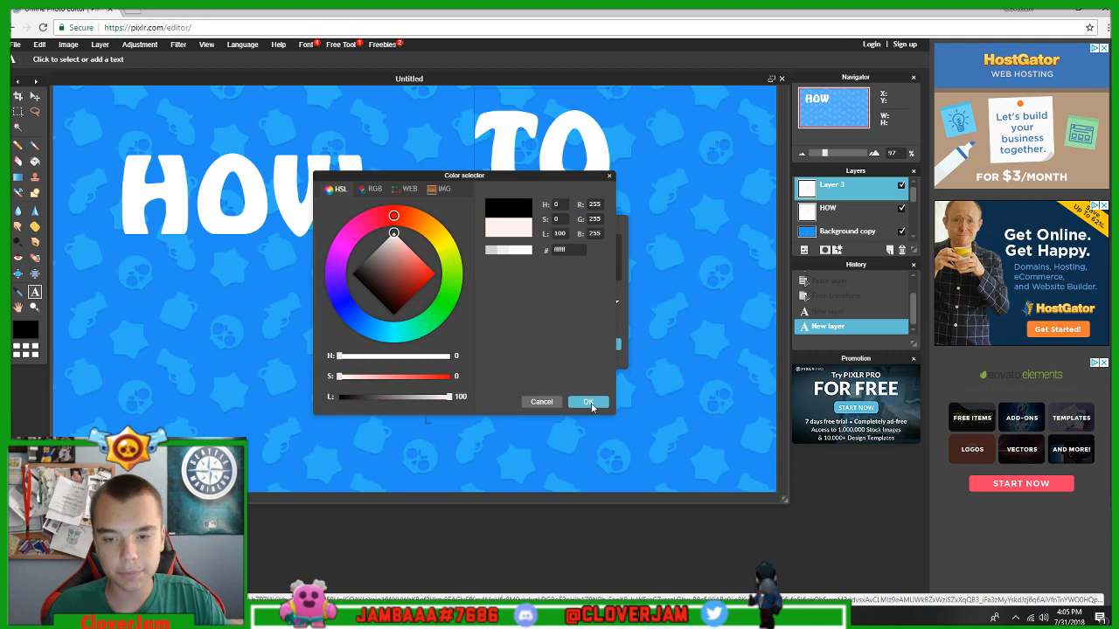
{"action": "left_click", "coordinate": [588, 402]}
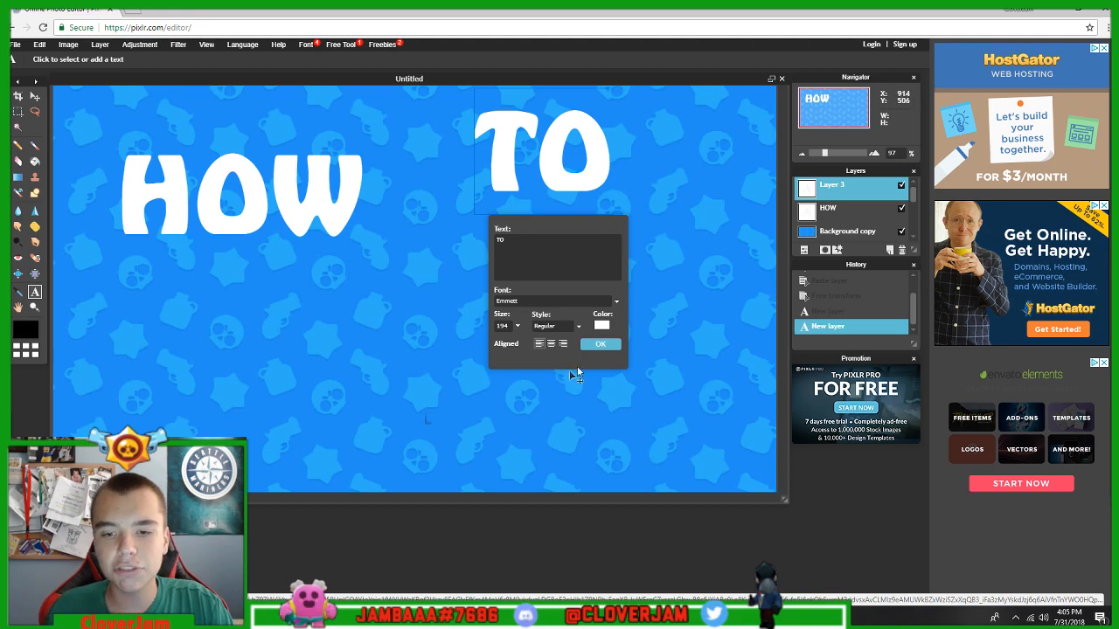
{"action": "left_click", "coordinate": [610, 347]}
Step: Add the text "MAKE" below "HOW" in white with the Emmett font and accept it
{"action": "left_click", "coordinate": [163, 220]}
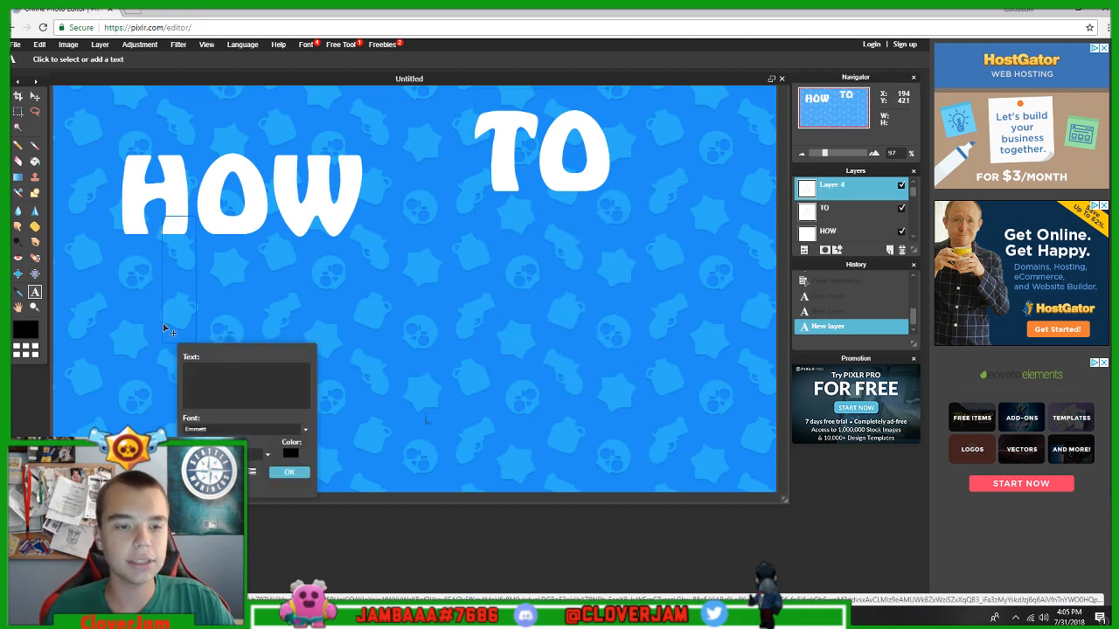
{"action": "type", "text": "MAL"}
{"action": "key", "text": "BackSpace"}
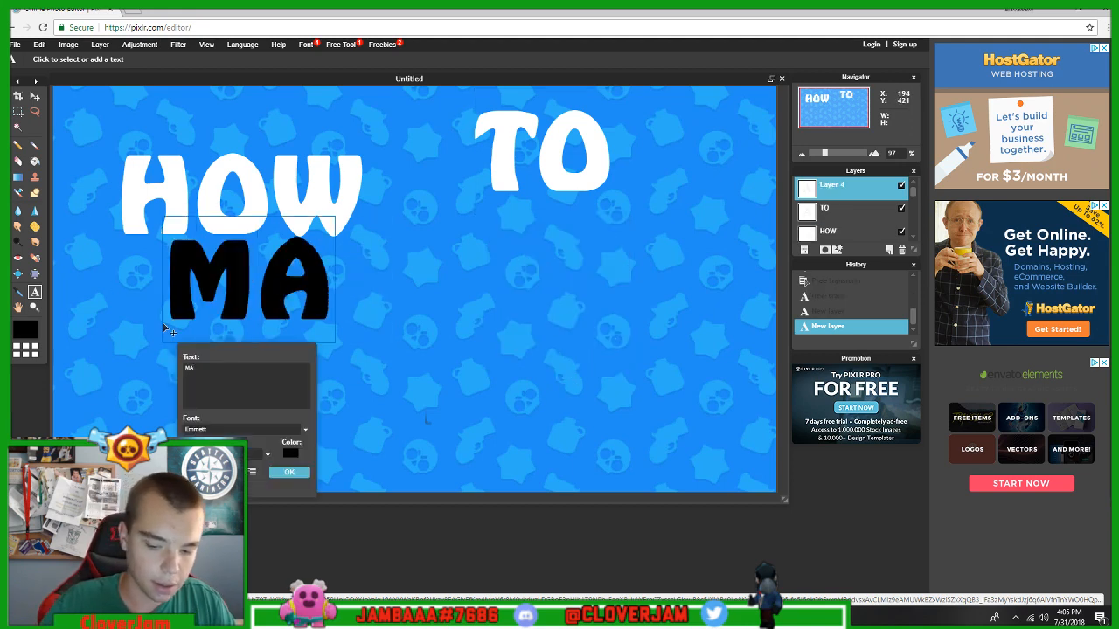
{"action": "type", "text": "KE"}
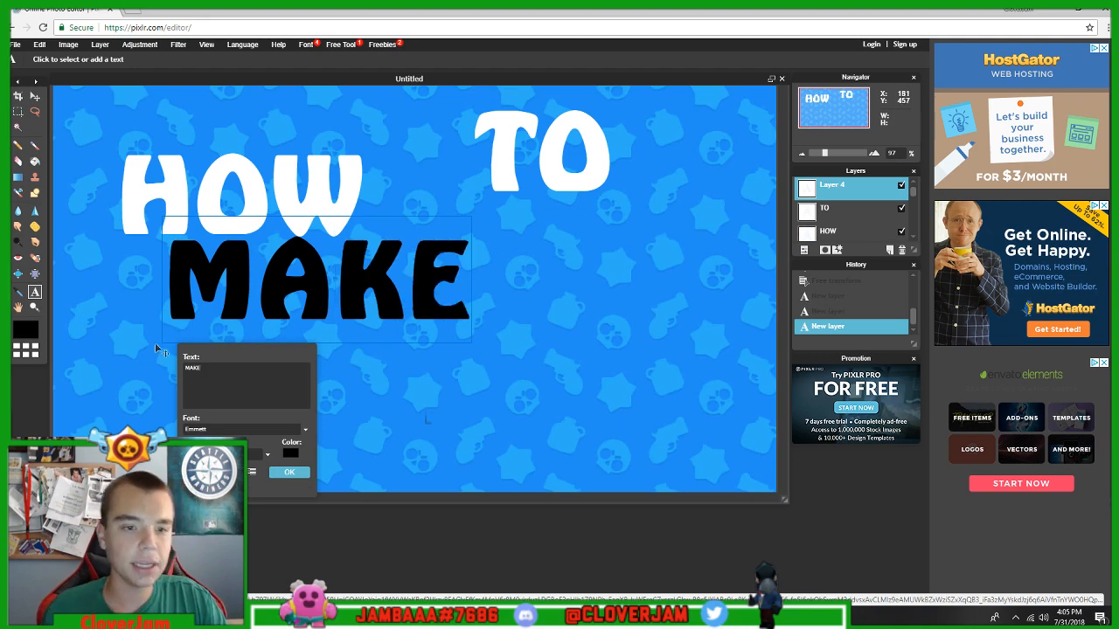
{"action": "left_click", "coordinate": [290, 452]}
{"action": "left_click_drag", "start_coordinate": [395, 239], "coordinate": [376, 192]}
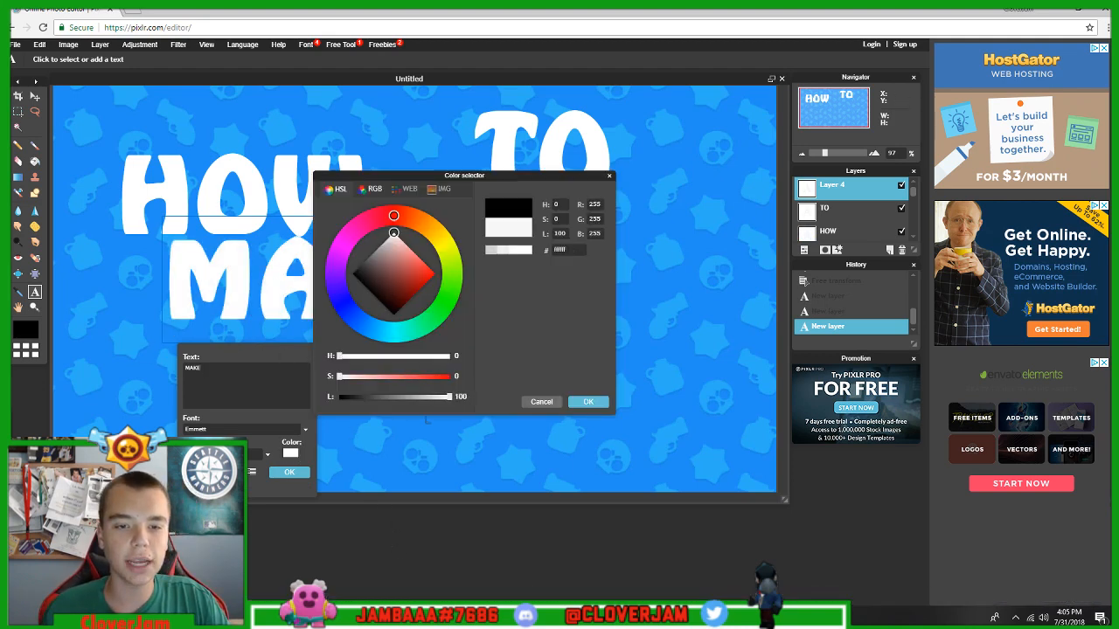
{"action": "left_click", "coordinate": [605, 400]}
{"action": "left_click", "coordinate": [289, 472]}
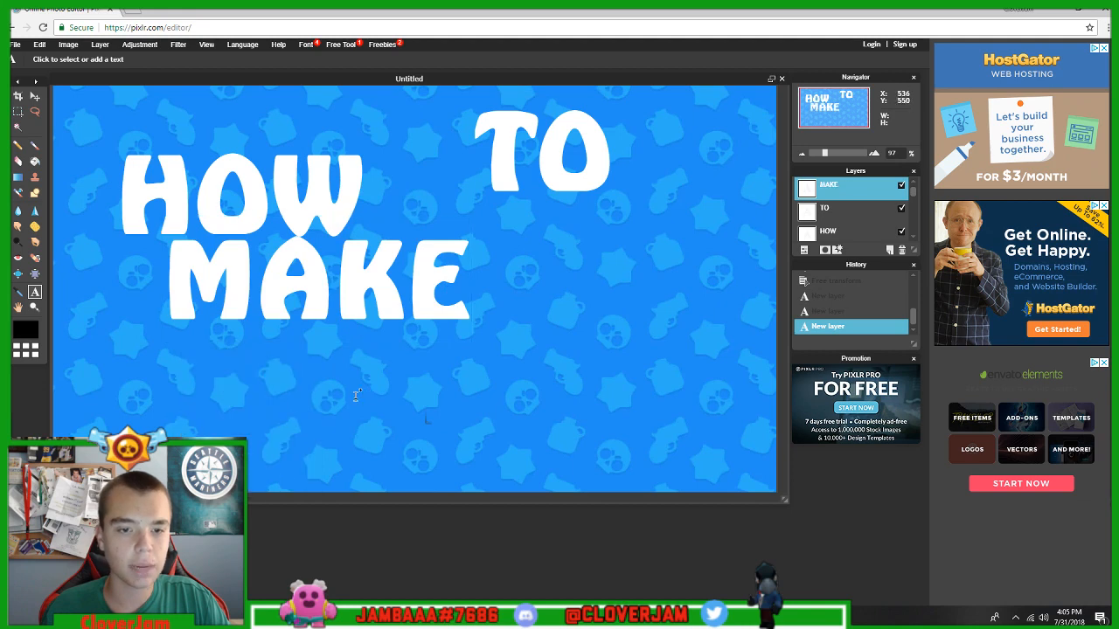
Step: Add the text "THUMBNAILS" below "MAKE" in white Emmett, size 194, and accept it
{"action": "left_click", "coordinate": [355, 394]}
{"action": "type", "text": "T"}
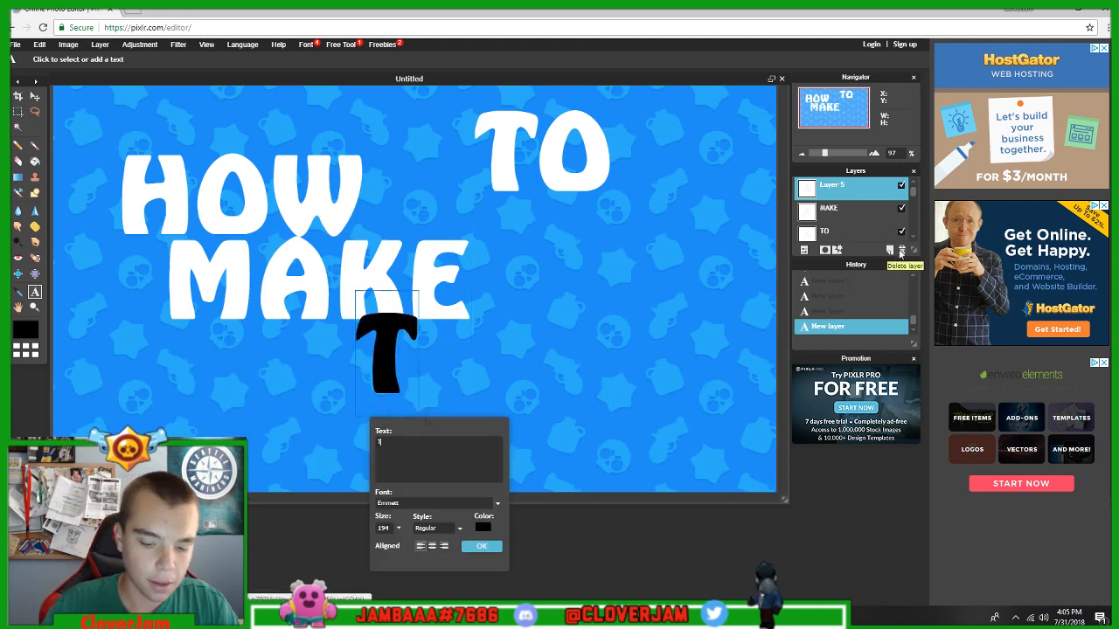
{"action": "type", "text": "HUMBNAILS"}
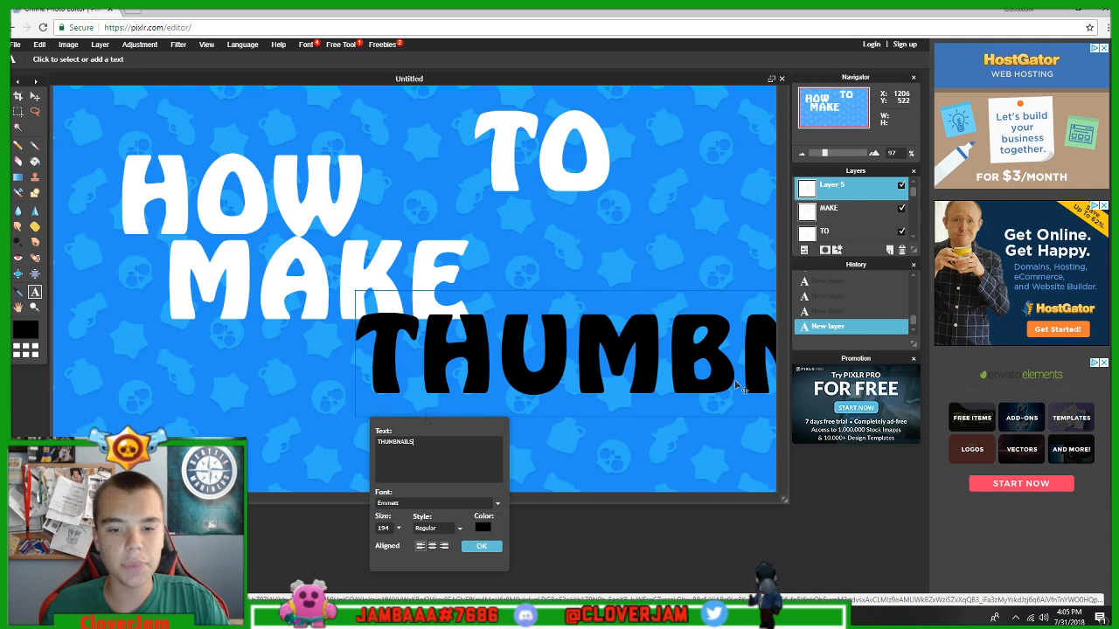
{"action": "left_click", "coordinate": [487, 527]}
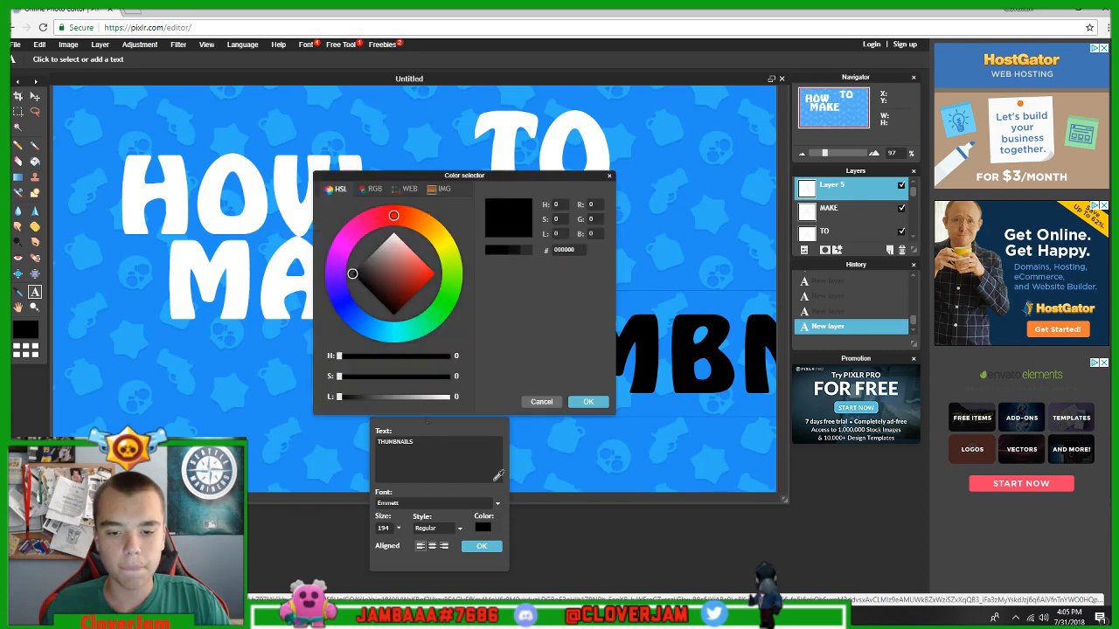
{"action": "left_click", "coordinate": [394, 233]}
{"action": "left_click", "coordinate": [589, 404]}
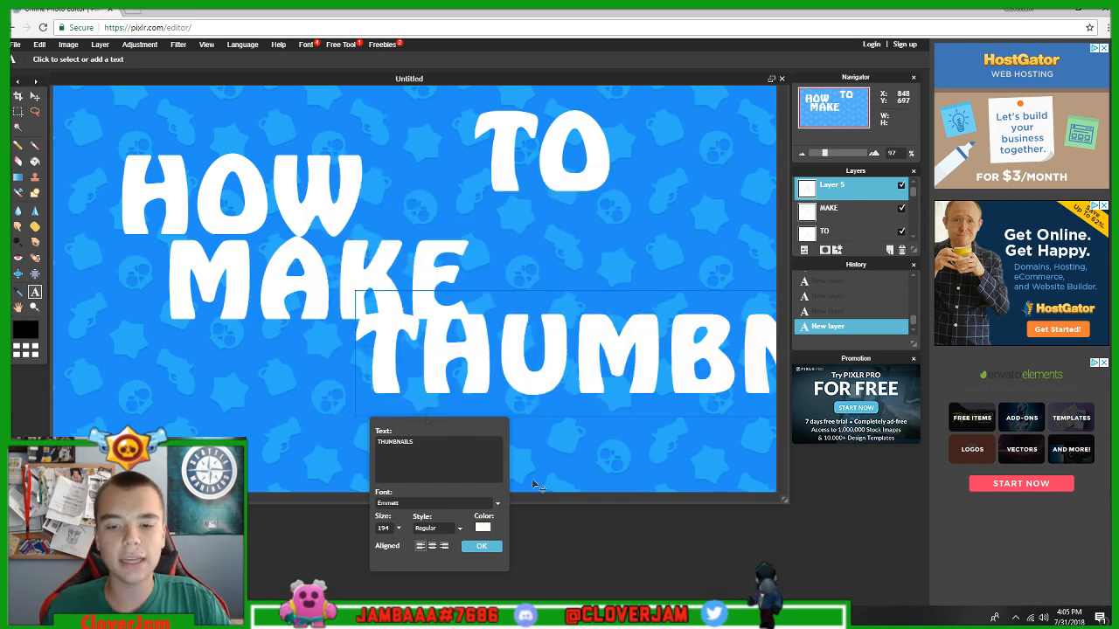
{"action": "left_click", "coordinate": [482, 546]}
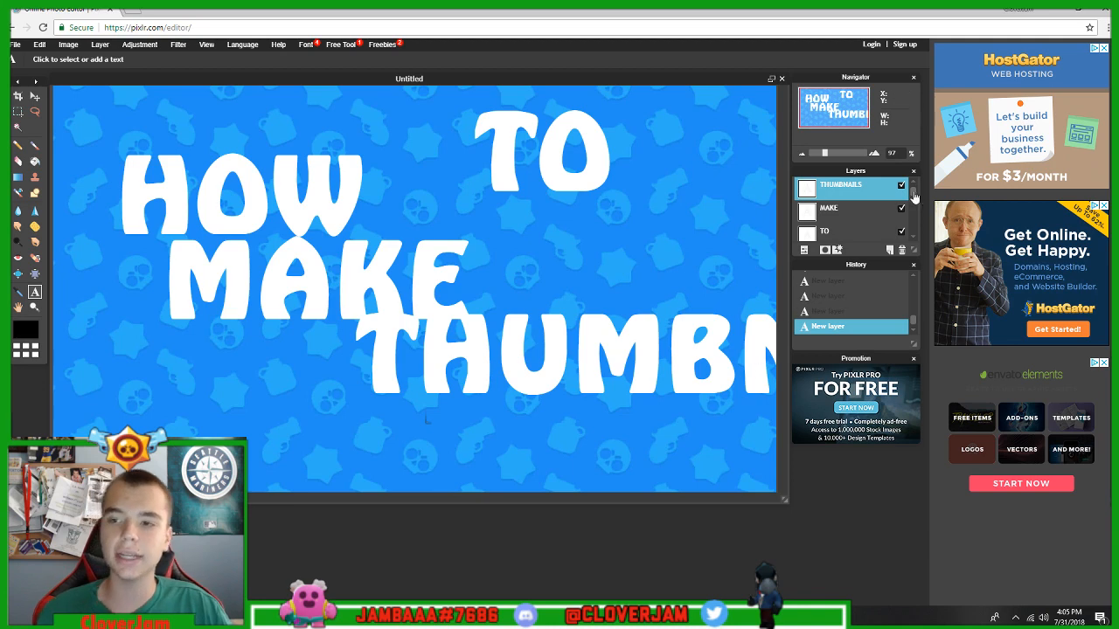
Step: Rasterize the four text layers THUMBNAILS, MAKE, TO and HOW
{"action": "right_click", "coordinate": [823, 198]}
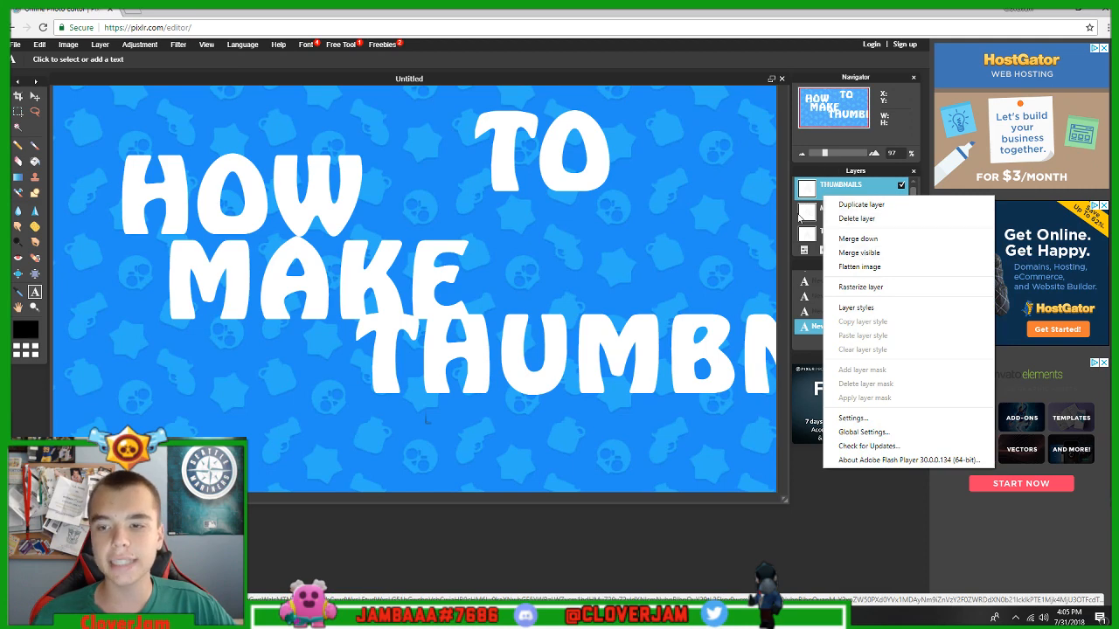
{"action": "left_click", "coordinate": [873, 288]}
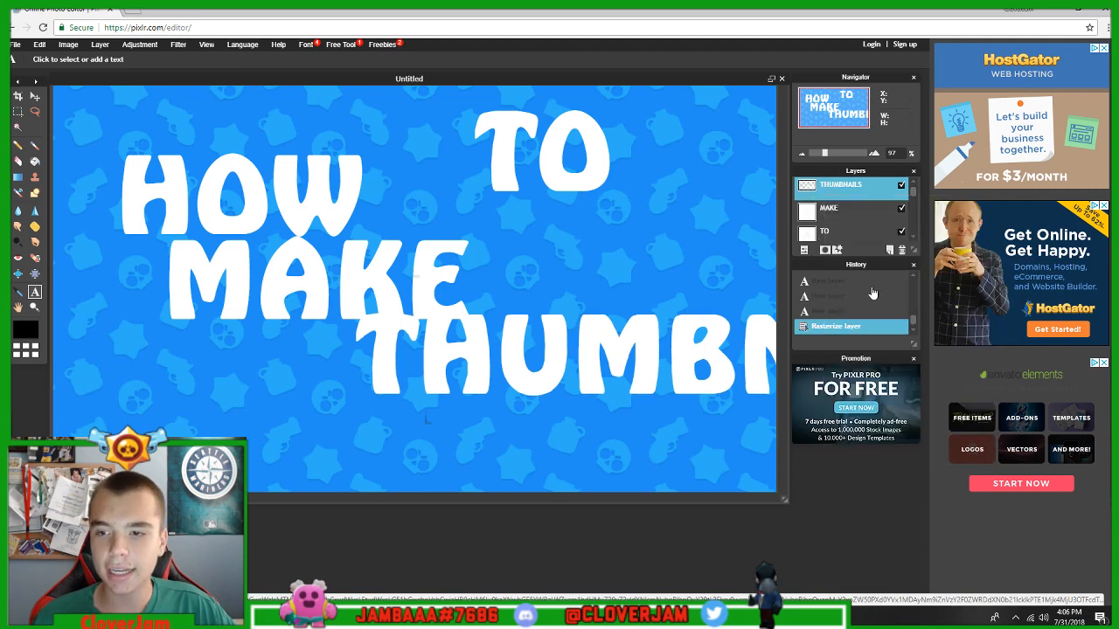
{"action": "right_click", "coordinate": [850, 212]}
{"action": "left_click", "coordinate": [878, 304]}
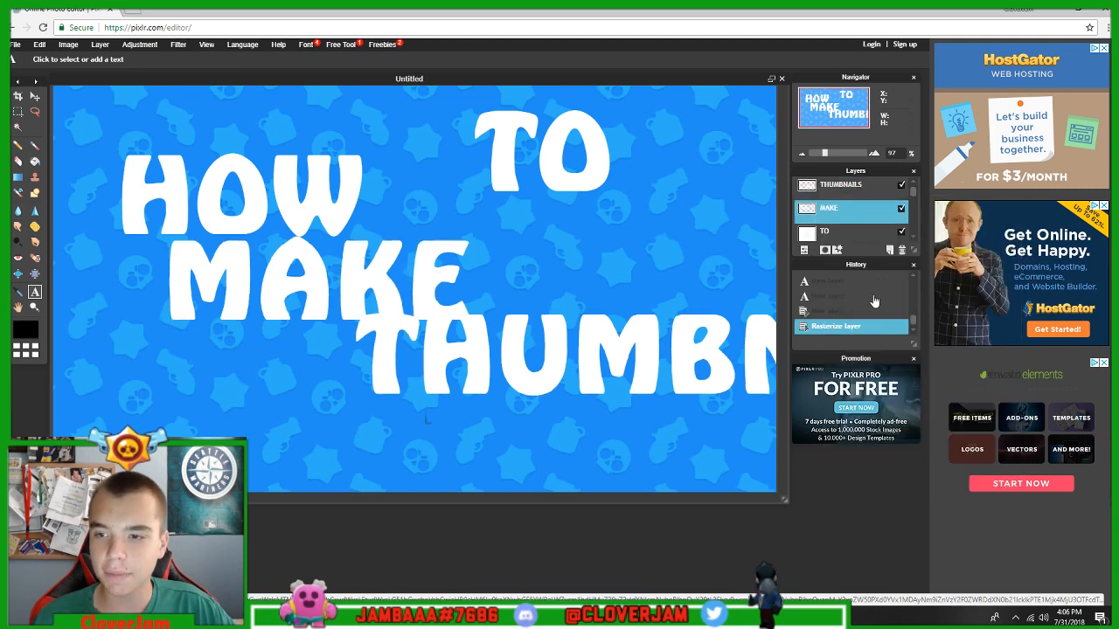
{"action": "left_click", "coordinate": [836, 211]}
{"action": "right_click", "coordinate": [836, 210]}
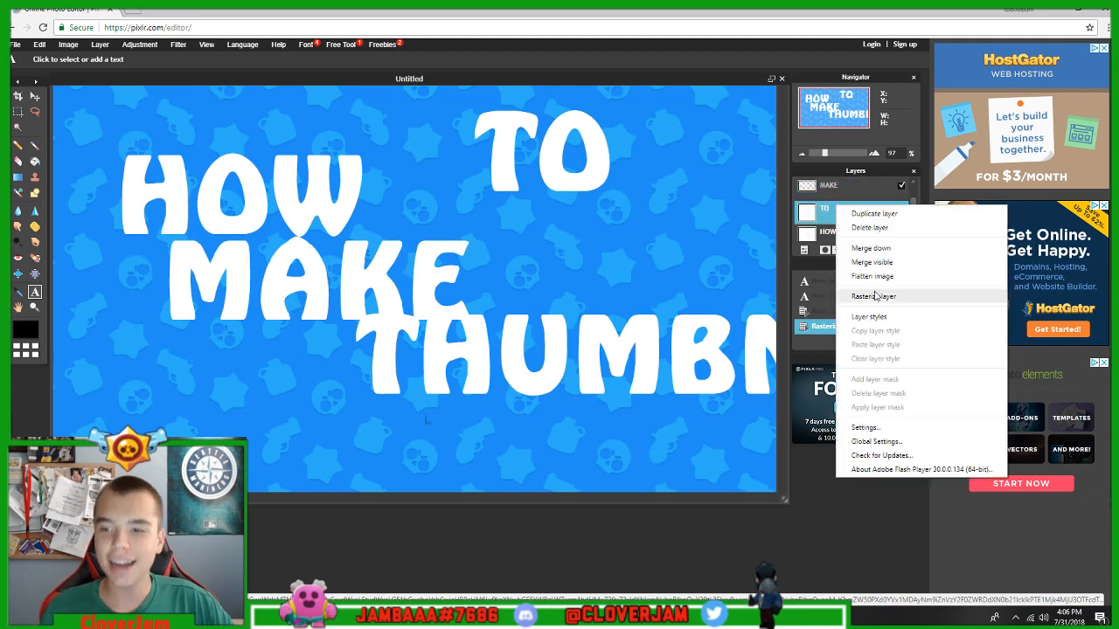
{"action": "left_click", "coordinate": [873, 296]}
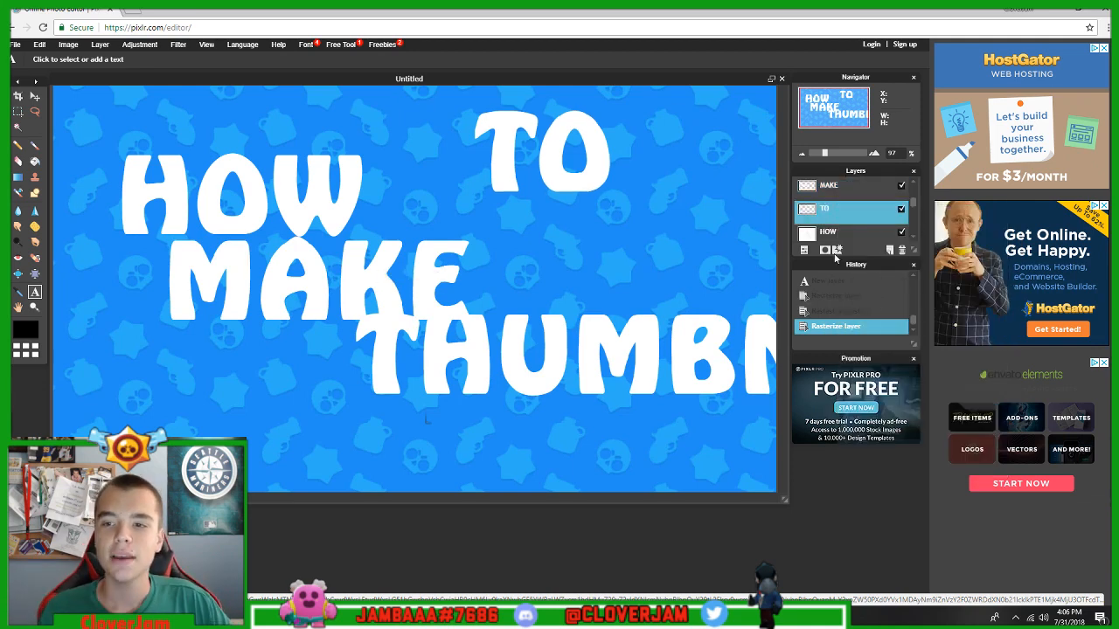
{"action": "left_click", "coordinate": [837, 232]}
{"action": "right_click", "coordinate": [839, 232]}
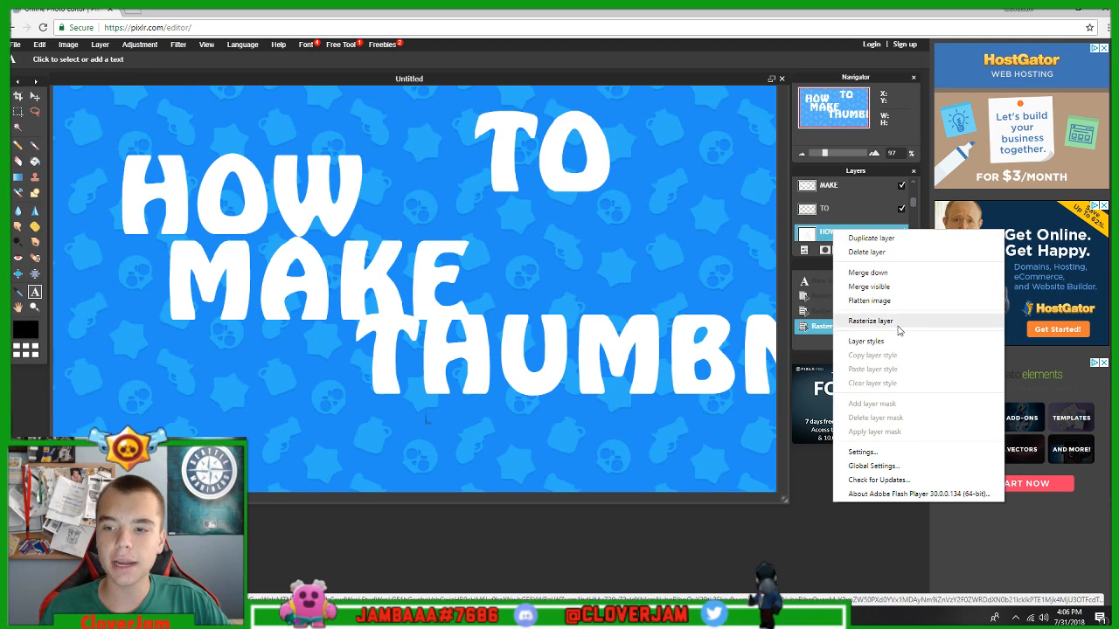
{"action": "left_click", "coordinate": [907, 323]}
Step: Enlarge the HOW layer with Free transform, position it in the canvas's upper-left corner and apply the changes
{"action": "left_click", "coordinate": [41, 45]}
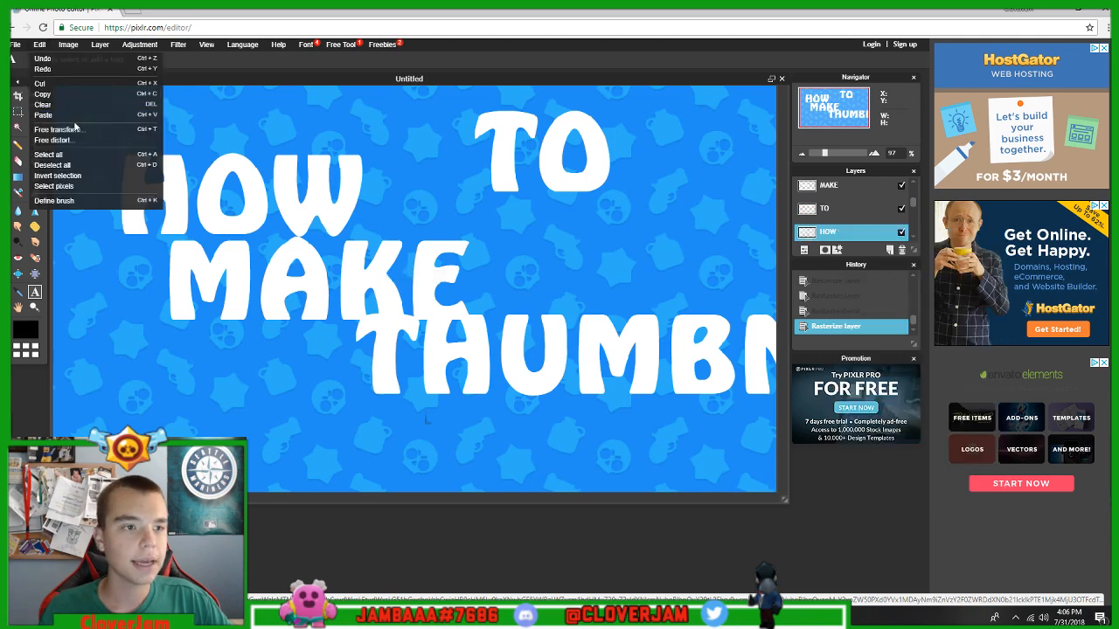
{"action": "left_click", "coordinate": [41, 44]}
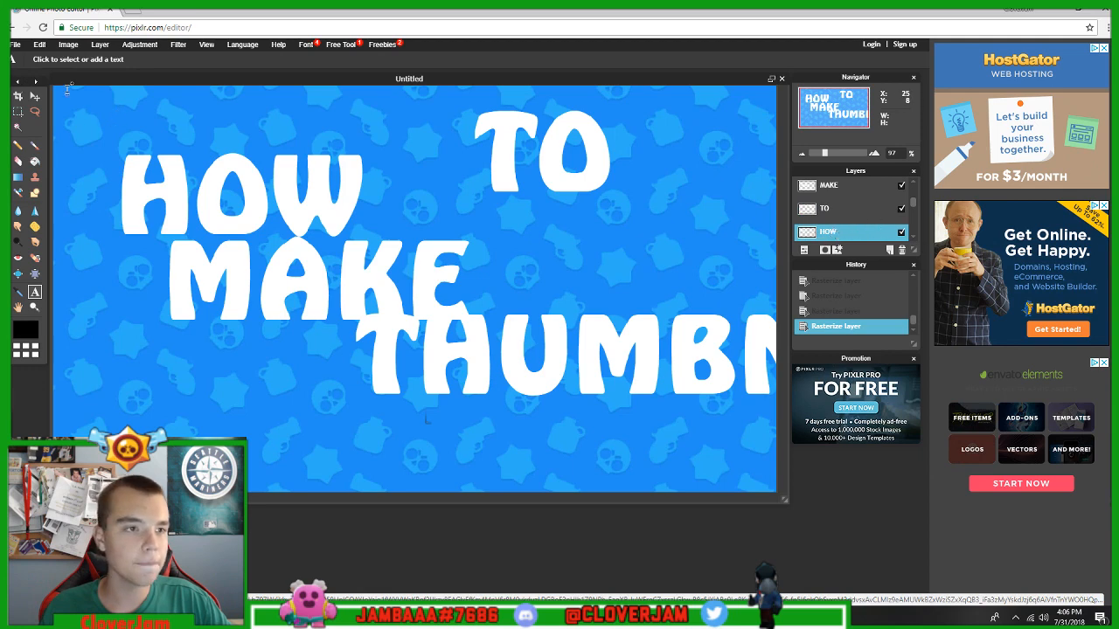
{"action": "left_click", "coordinate": [41, 45]}
{"action": "left_click", "coordinate": [68, 131]}
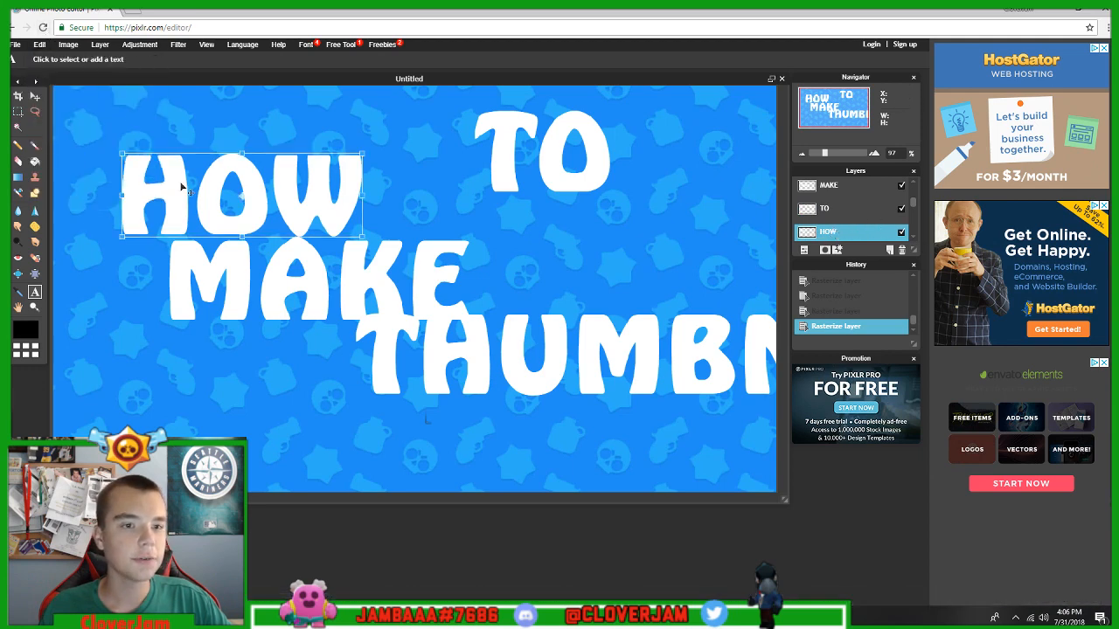
{"action": "left_click_drag", "start_coordinate": [181, 186], "coordinate": [159, 159]}
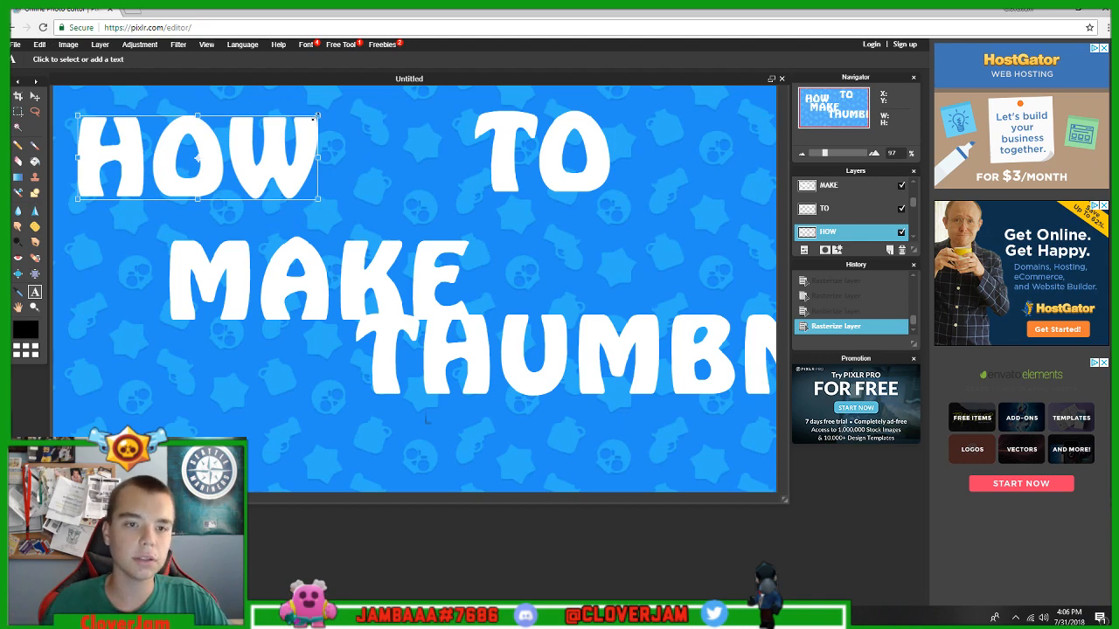
{"action": "left_click_drag", "start_coordinate": [317, 116], "coordinate": [347, 104]}
{"action": "left_click_drag", "start_coordinate": [294, 142], "coordinate": [330, 139]}
{"action": "left_click_drag", "start_coordinate": [382, 101], "coordinate": [391, 98]}
{"action": "left_click_drag", "start_coordinate": [326, 158], "coordinate": [335, 156]}
{"action": "left_click", "coordinate": [498, 202]}
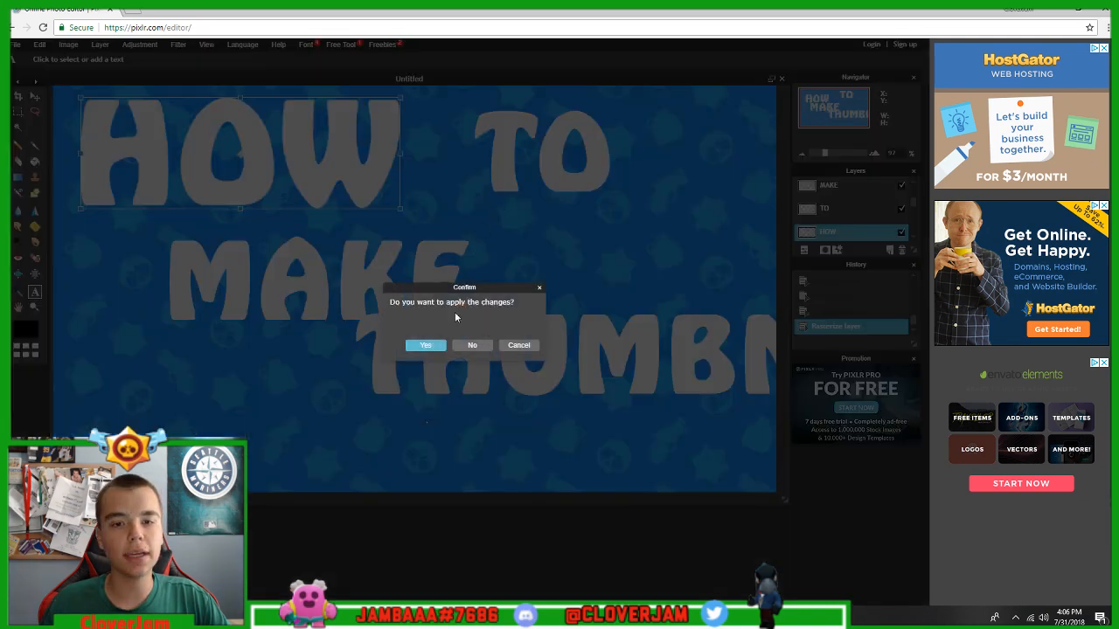
{"action": "left_click", "coordinate": [427, 346]}
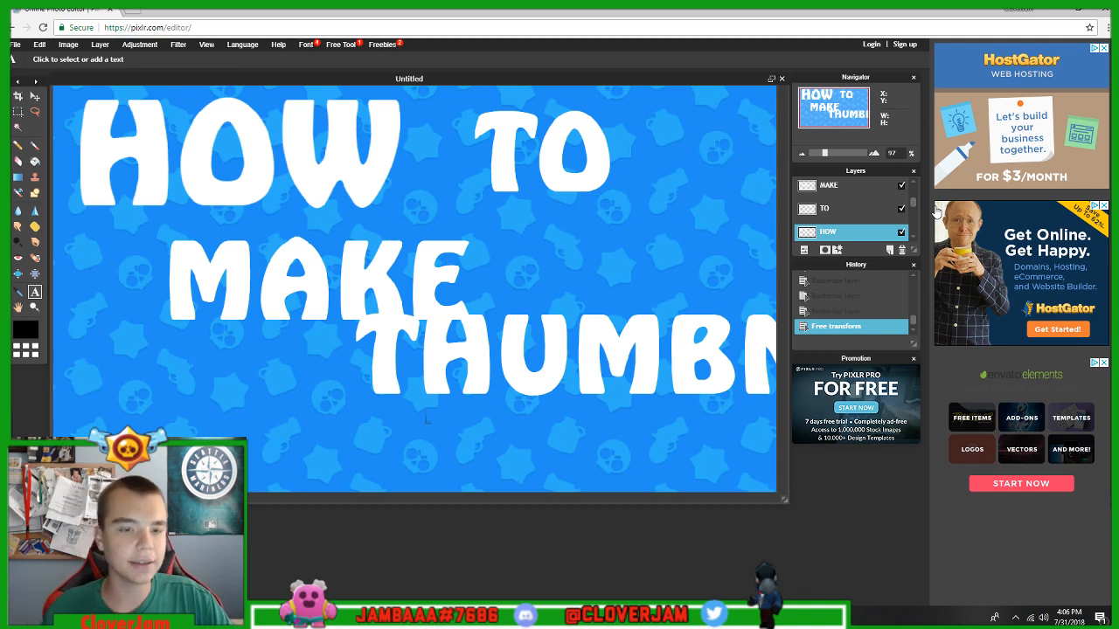
Step: Enlarge the TO layer with Free transform to match "HOW", move it toward the canvas's upper-right corner and apply the changes
{"action": "left_click", "coordinate": [846, 213]}
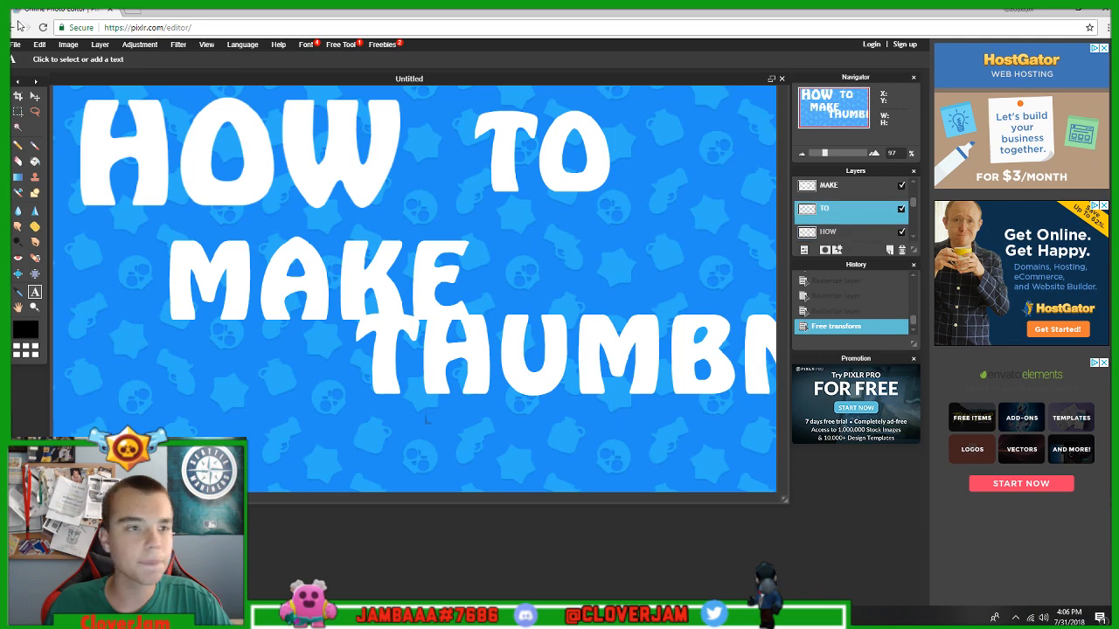
{"action": "left_click", "coordinate": [39, 44]}
{"action": "left_click", "coordinate": [53, 131]}
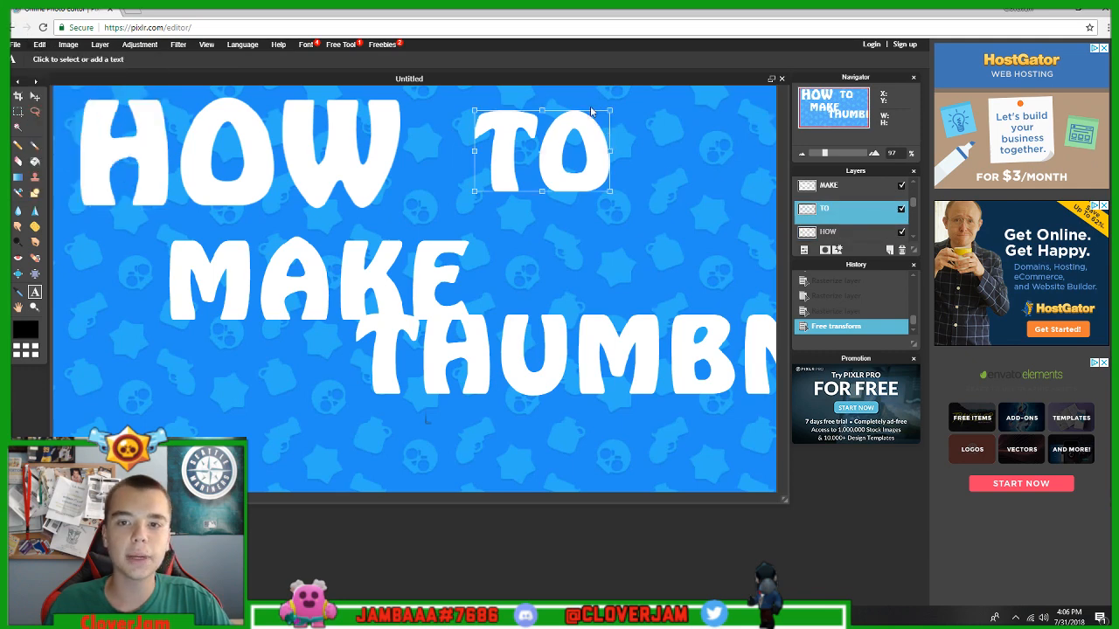
{"action": "left_click_drag", "start_coordinate": [610, 112], "coordinate": [639, 94]}
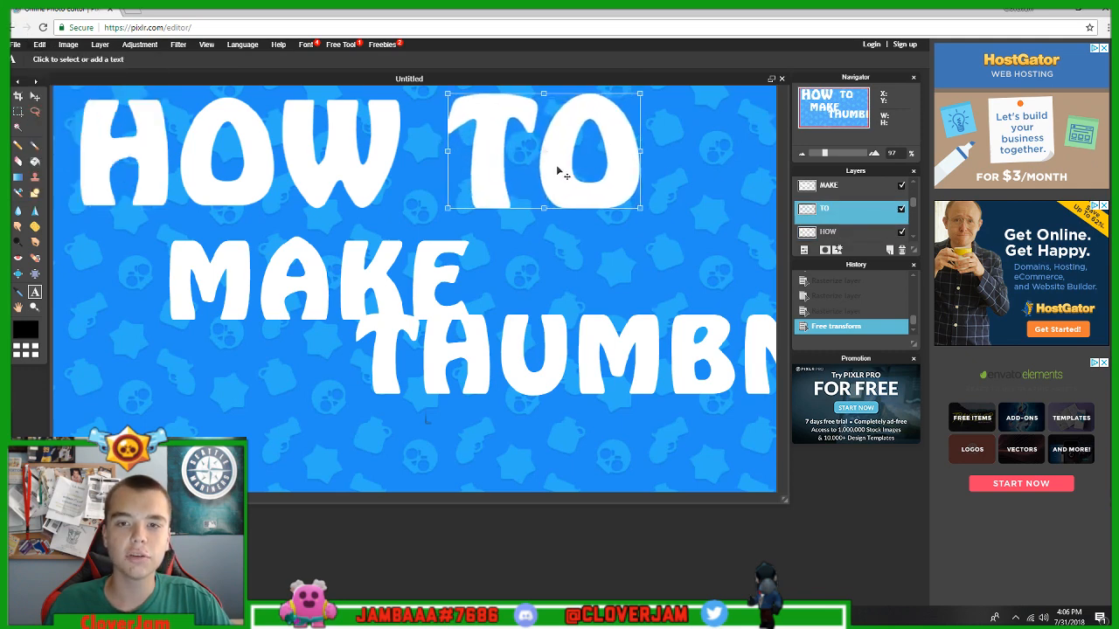
{"action": "left_click_drag", "start_coordinate": [558, 168], "coordinate": [635, 173]}
{"action": "left_click", "coordinate": [472, 302]}
{"action": "left_click", "coordinate": [426, 347]}
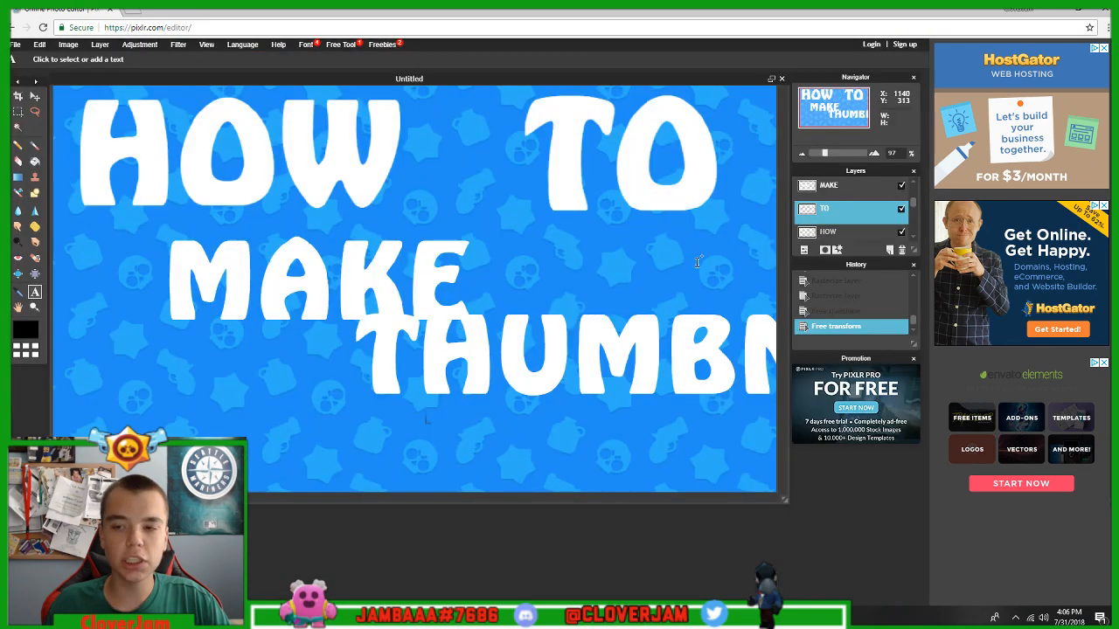
Step: Enlarge the MAKE layer with Free transform, center it beneath "HOW TO" and apply the changes
{"action": "left_click", "coordinate": [41, 45]}
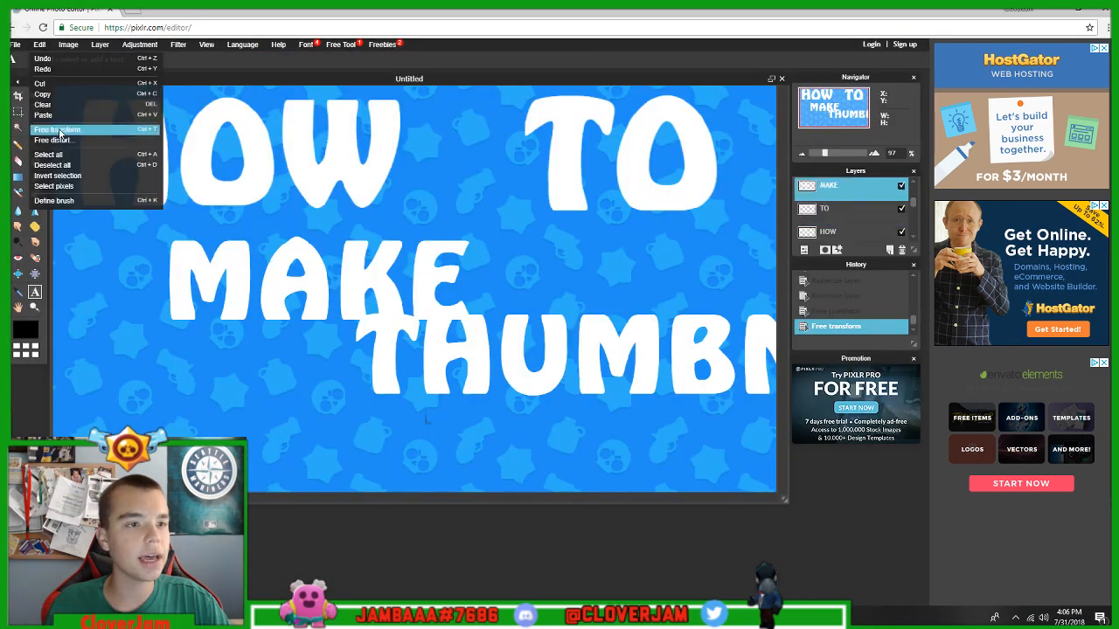
{"action": "left_click", "coordinate": [65, 131]}
{"action": "left_click_drag", "start_coordinate": [320, 288], "coordinate": [378, 299]}
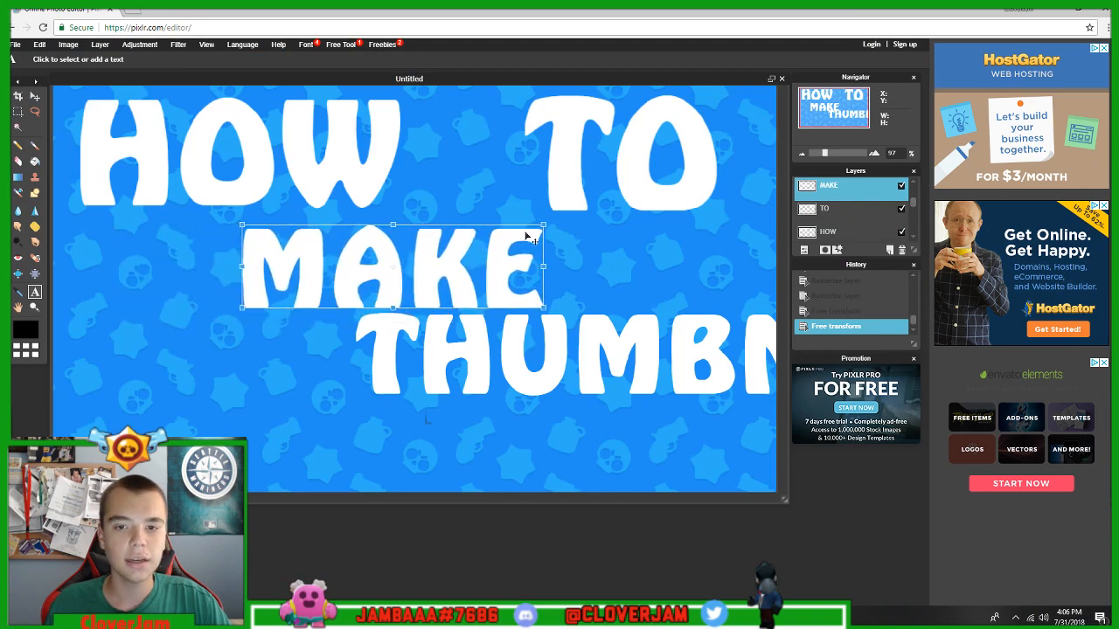
{"action": "left_click_drag", "start_coordinate": [545, 221], "coordinate": [583, 204]}
{"action": "left_click_drag", "start_coordinate": [497, 267], "coordinate": [541, 274]}
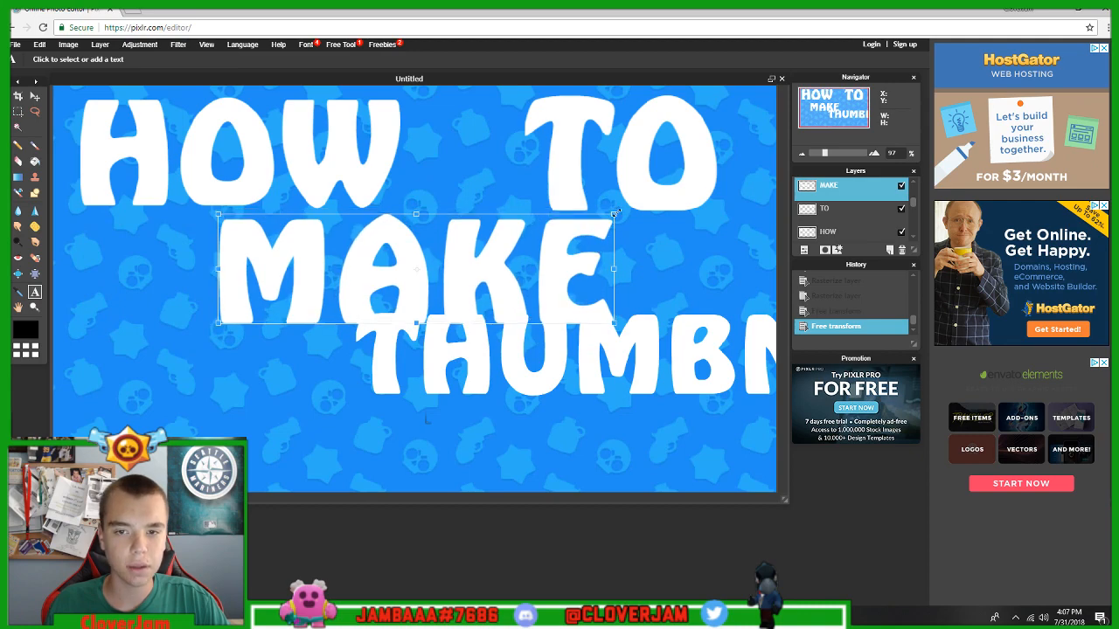
{"action": "left_click_drag", "start_coordinate": [615, 213], "coordinate": [603, 219]}
{"action": "left_click", "coordinate": [668, 239]}
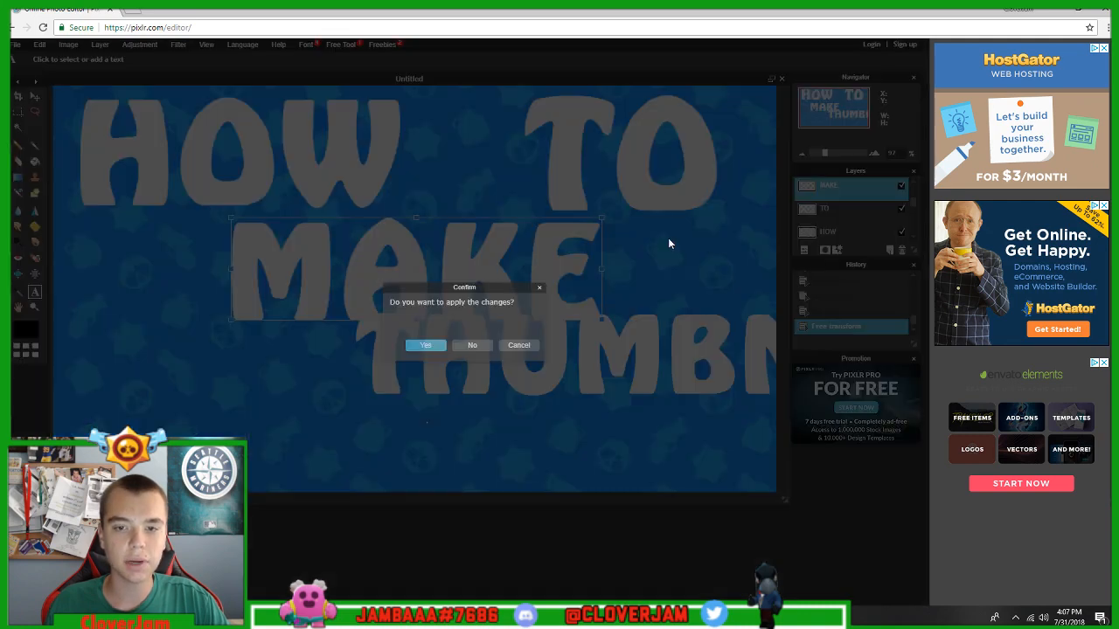
{"action": "left_click", "coordinate": [414, 347]}
Step: Move the THUMBNAILS layer with Free transform to the bottom of the canvas, below MAKE
{"action": "scroll", "coordinate": [821, 220], "scroll_direction": "down", "scroll_amount": 2}
{"action": "scroll", "coordinate": [833, 200], "scroll_direction": "up", "scroll_amount": 3}
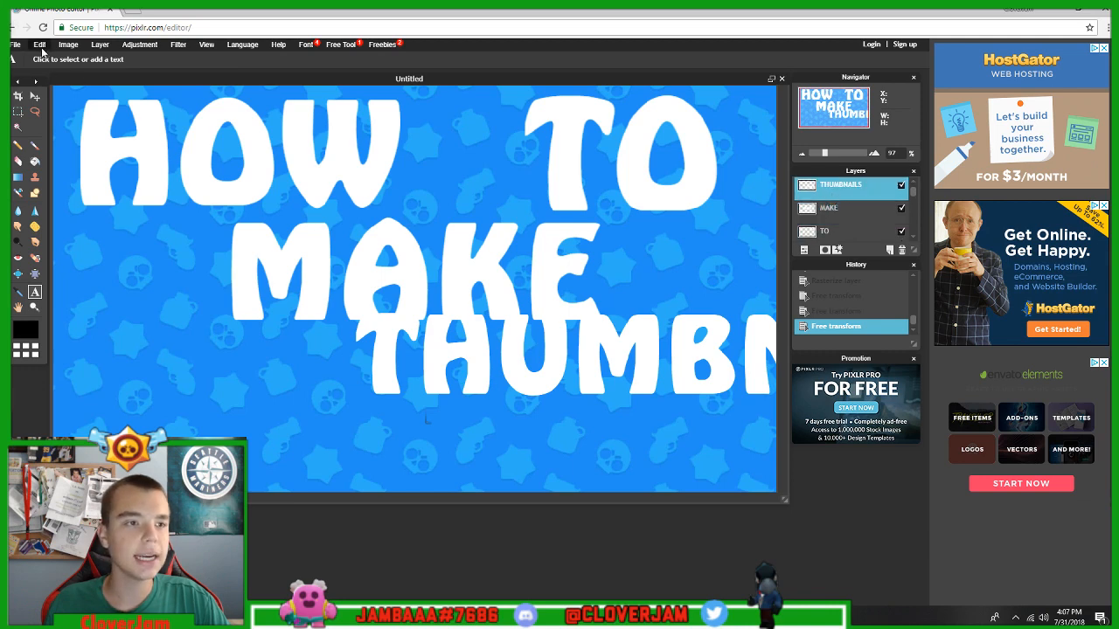
{"action": "left_click", "coordinate": [40, 44]}
{"action": "left_click", "coordinate": [54, 131]}
{"action": "left_click_drag", "start_coordinate": [496, 341], "coordinate": [189, 424]}
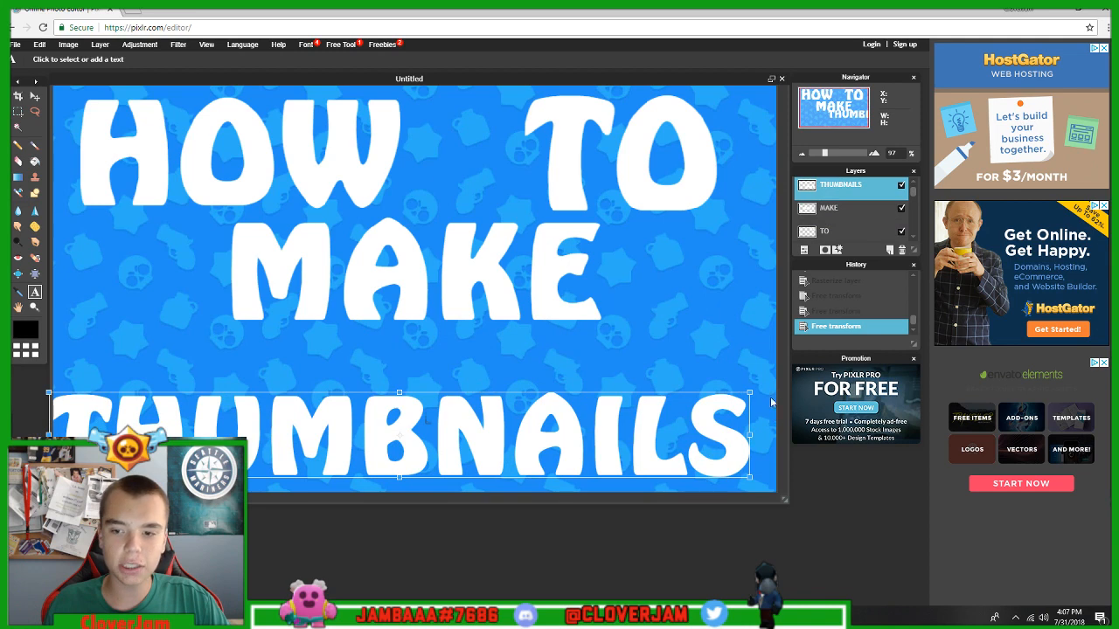
Step: Enlarge THUMBNAILS to span the full canvas width, make it slightly taller and apply the changes
{"action": "left_click_drag", "start_coordinate": [747, 392], "coordinate": [755, 394]}
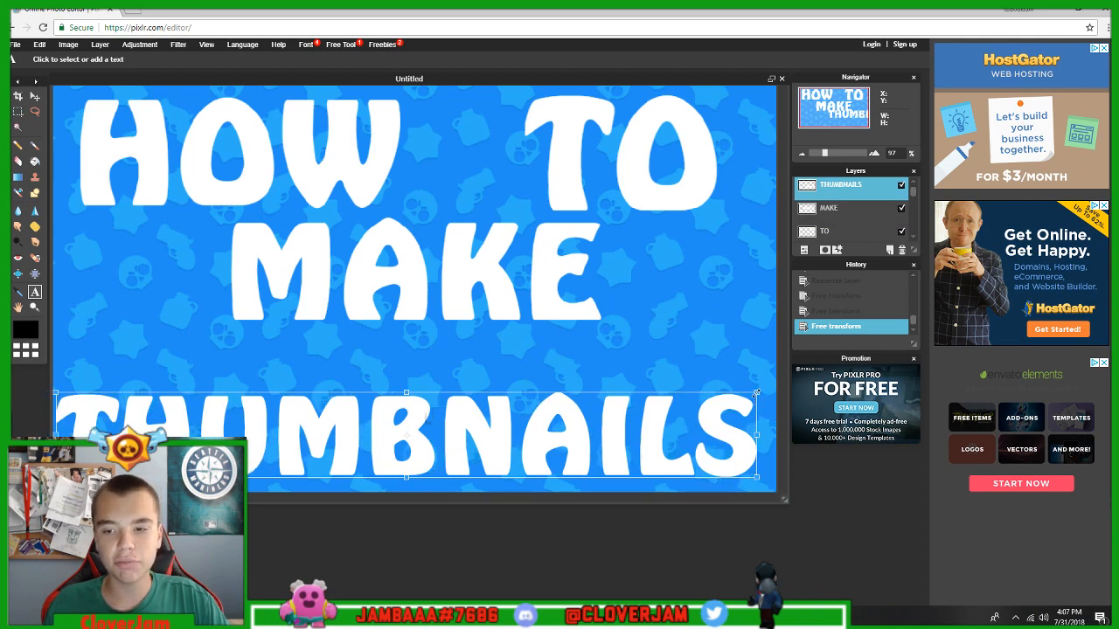
{"action": "left_click_drag", "start_coordinate": [757, 393], "coordinate": [780, 383]}
{"action": "left_click_drag", "start_coordinate": [698, 436], "coordinate": [707, 432]}
{"action": "left_click_drag", "start_coordinate": [791, 382], "coordinate": [764, 386]}
{"action": "left_click_drag", "start_coordinate": [653, 463], "coordinate": [663, 451]}
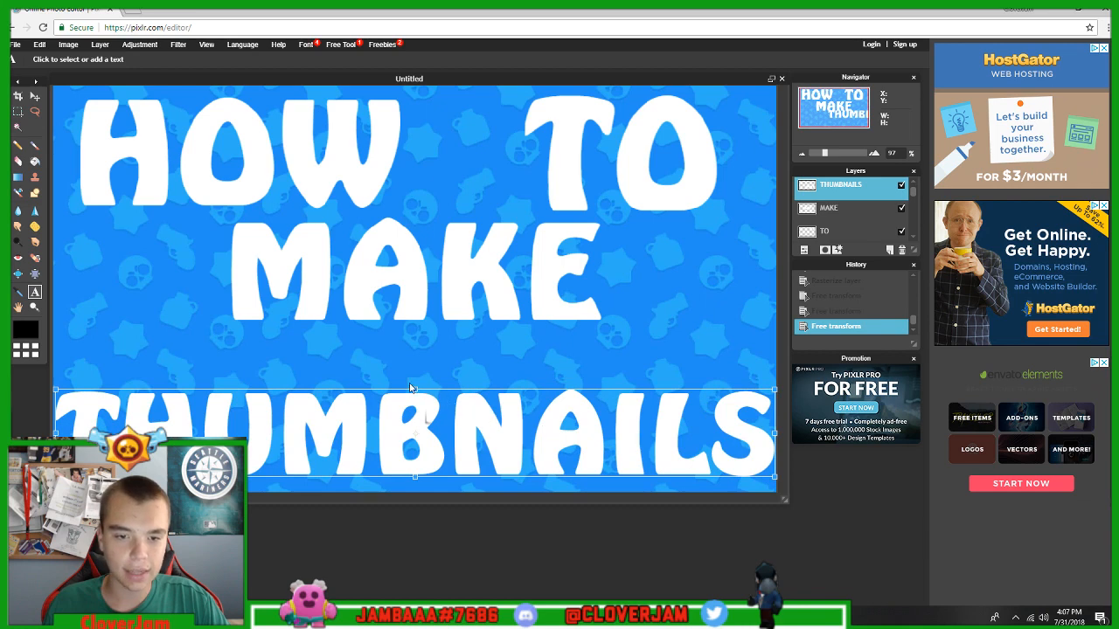
{"action": "left_click_drag", "start_coordinate": [415, 387], "coordinate": [420, 422]}
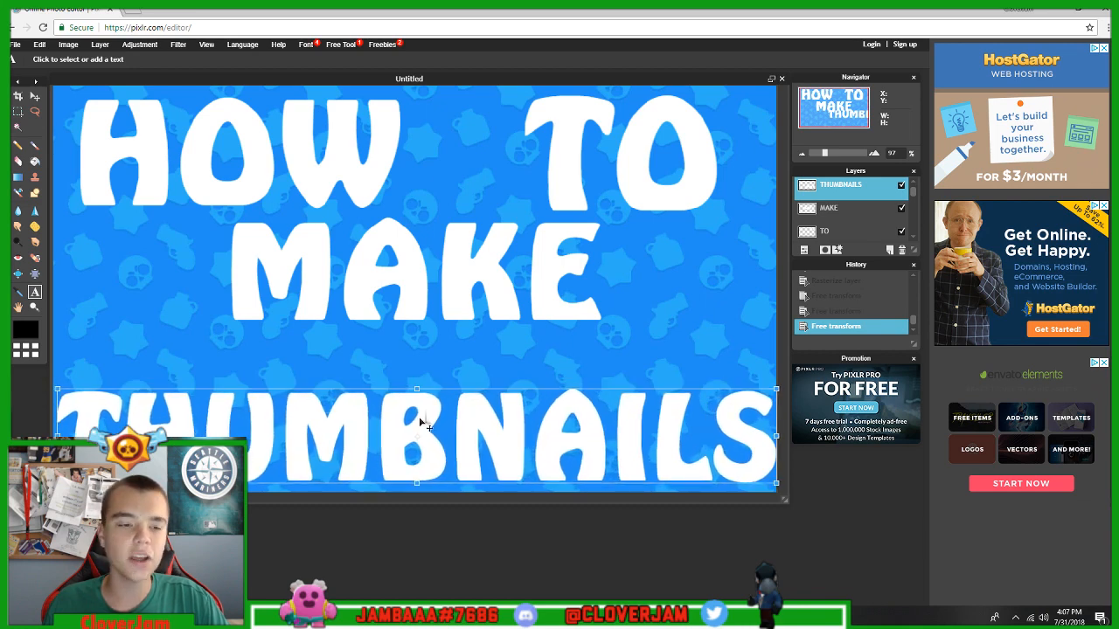
{"action": "left_click", "coordinate": [847, 492]}
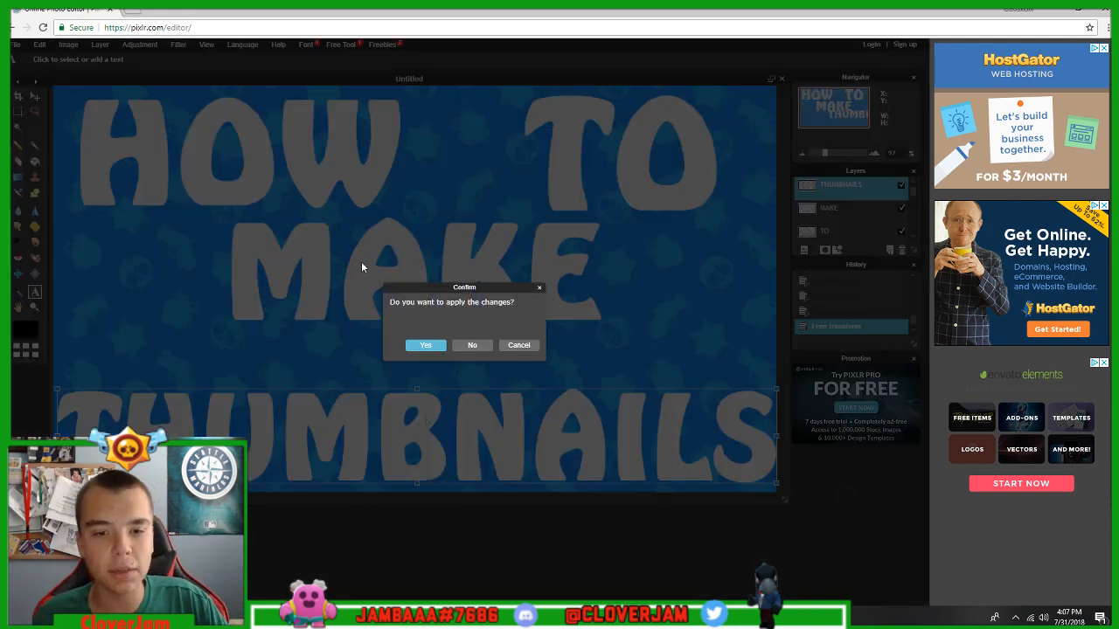
{"action": "left_click", "coordinate": [420, 345]}
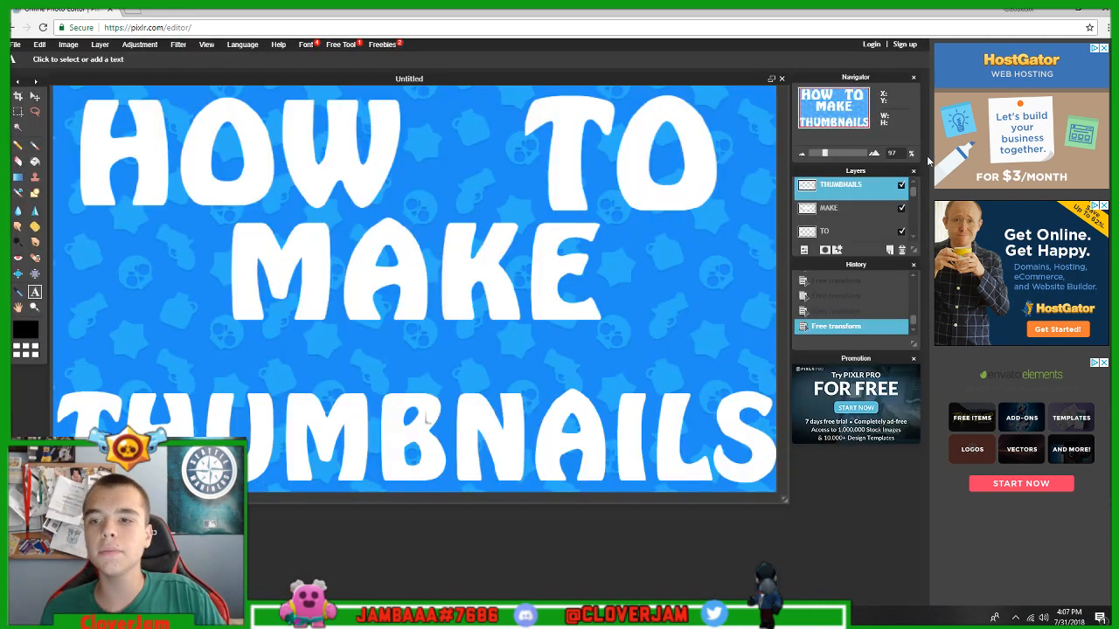
Step: Move the MAKE layer down to just above THUMBNAILS with Free transform, shrink it slightly and apply the changes
{"action": "left_click", "coordinate": [826, 210]}
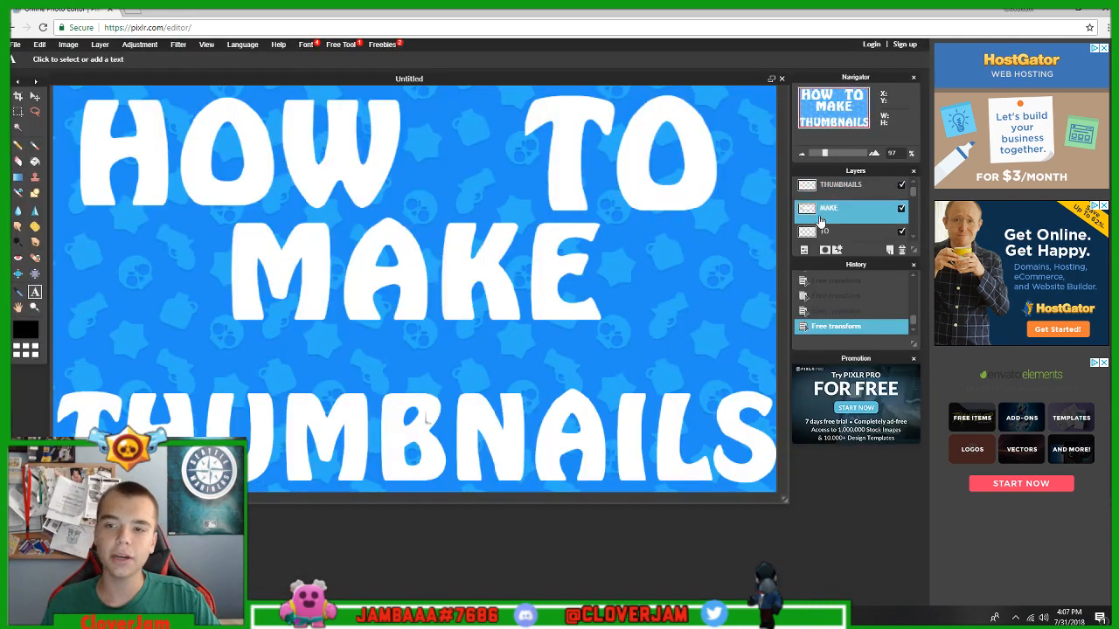
{"action": "left_click", "coordinate": [39, 44]}
{"action": "left_click", "coordinate": [57, 129]}
{"action": "left_click_drag", "start_coordinate": [381, 264], "coordinate": [395, 332]}
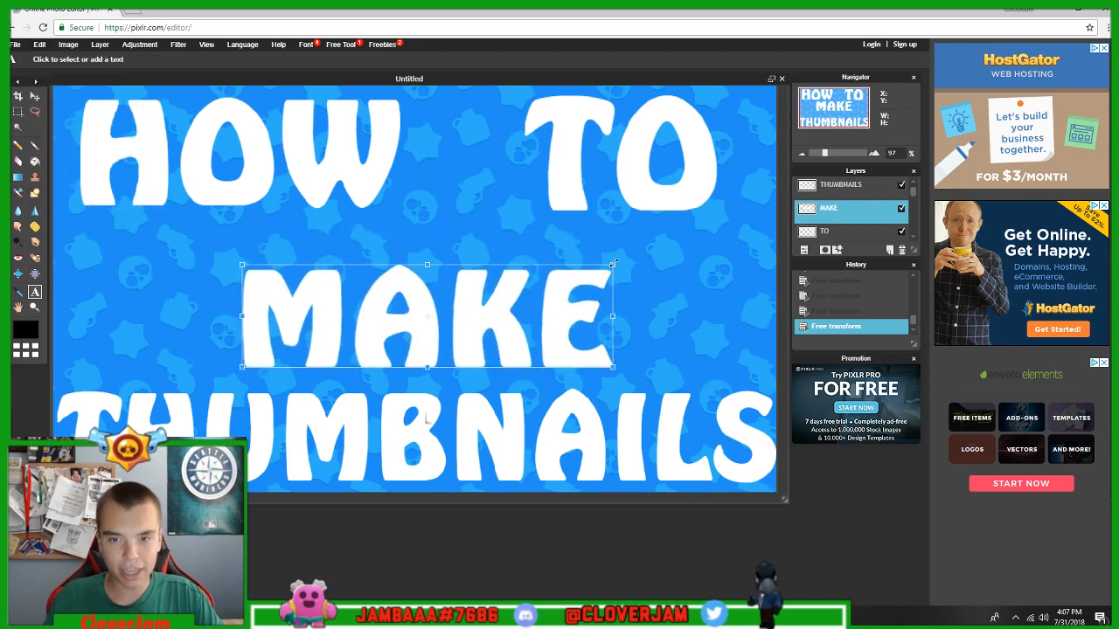
{"action": "left_click_drag", "start_coordinate": [613, 263], "coordinate": [601, 269]}
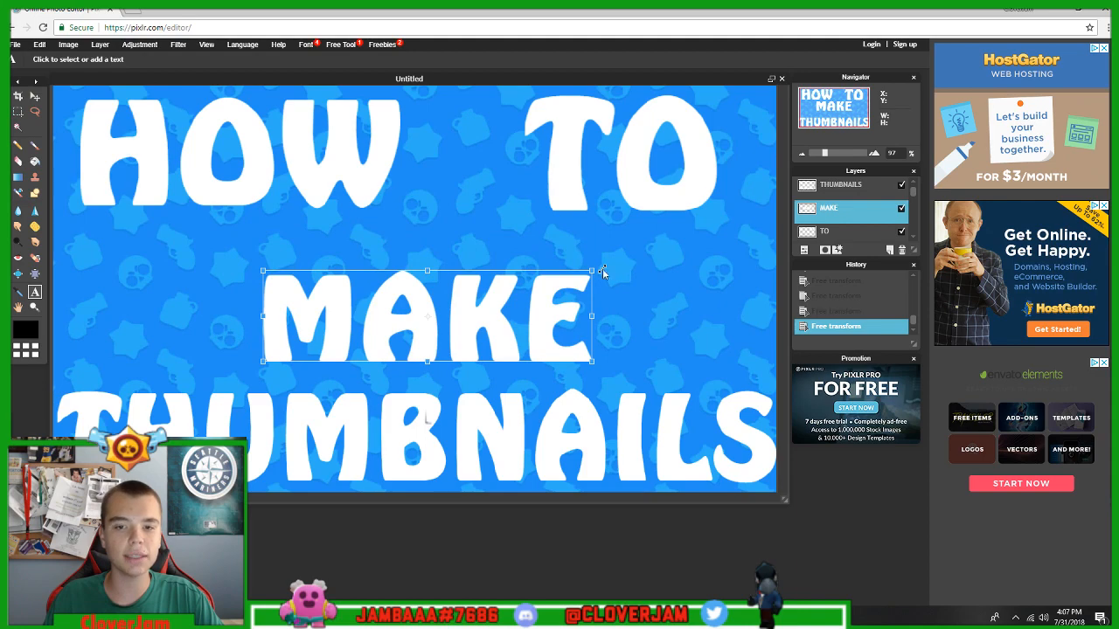
{"action": "left_click", "coordinate": [640, 299]}
{"action": "left_click", "coordinate": [415, 344]}
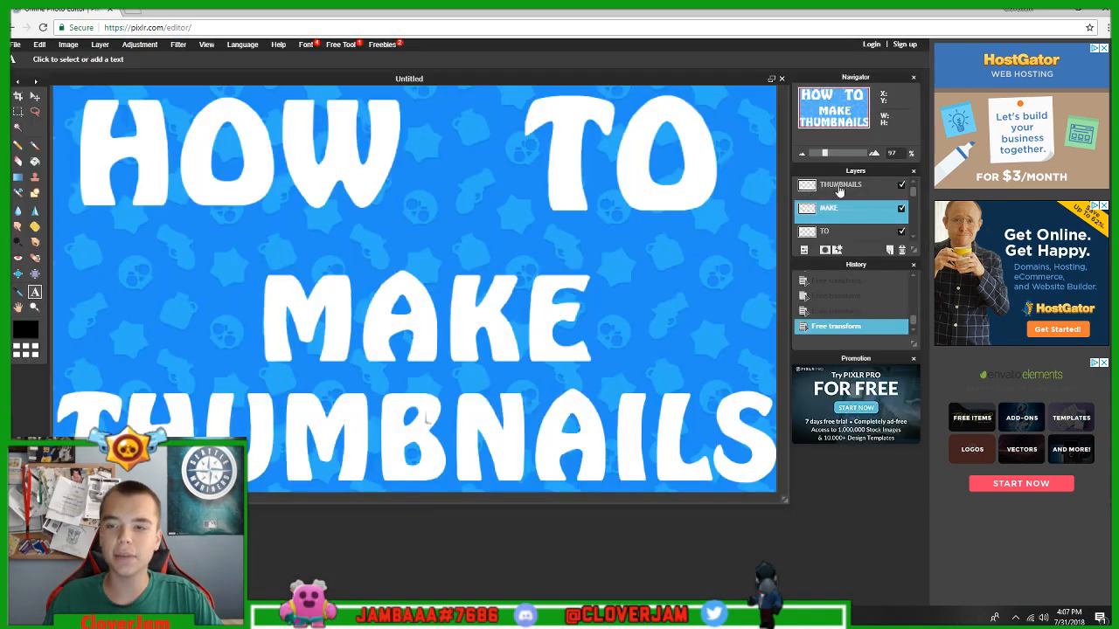
Step: Shrink the HOW layer slightly with Free transform, keep it in the canvas's upper-left corner and apply the changes
{"action": "scroll", "coordinate": [841, 197], "scroll_direction": "down", "scroll_amount": 2}
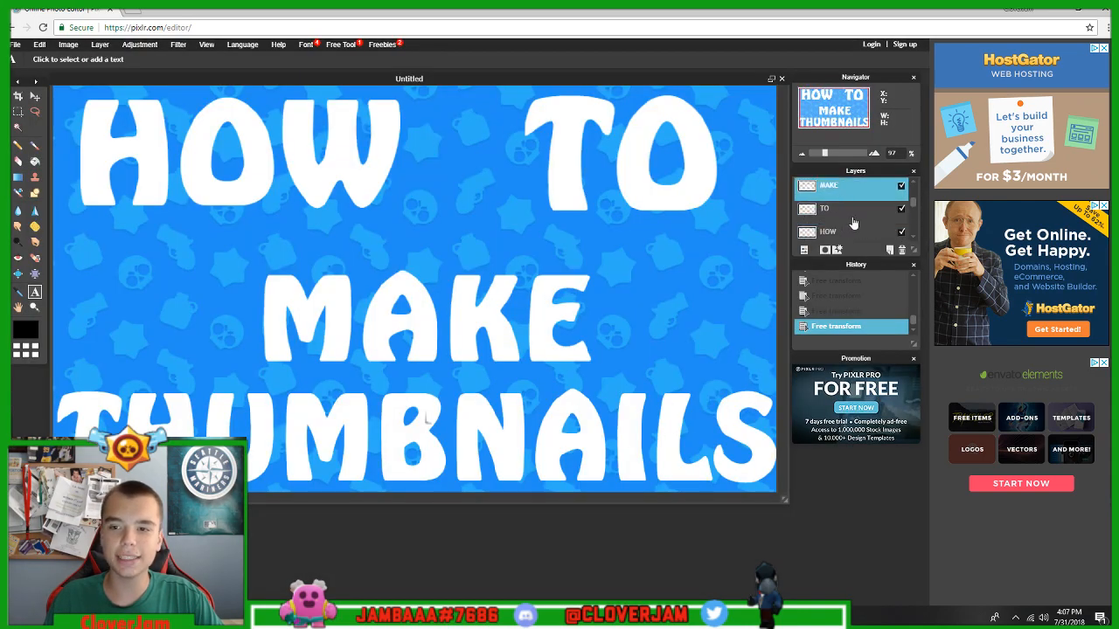
{"action": "left_click", "coordinate": [854, 229]}
{"action": "left_click", "coordinate": [39, 43]}
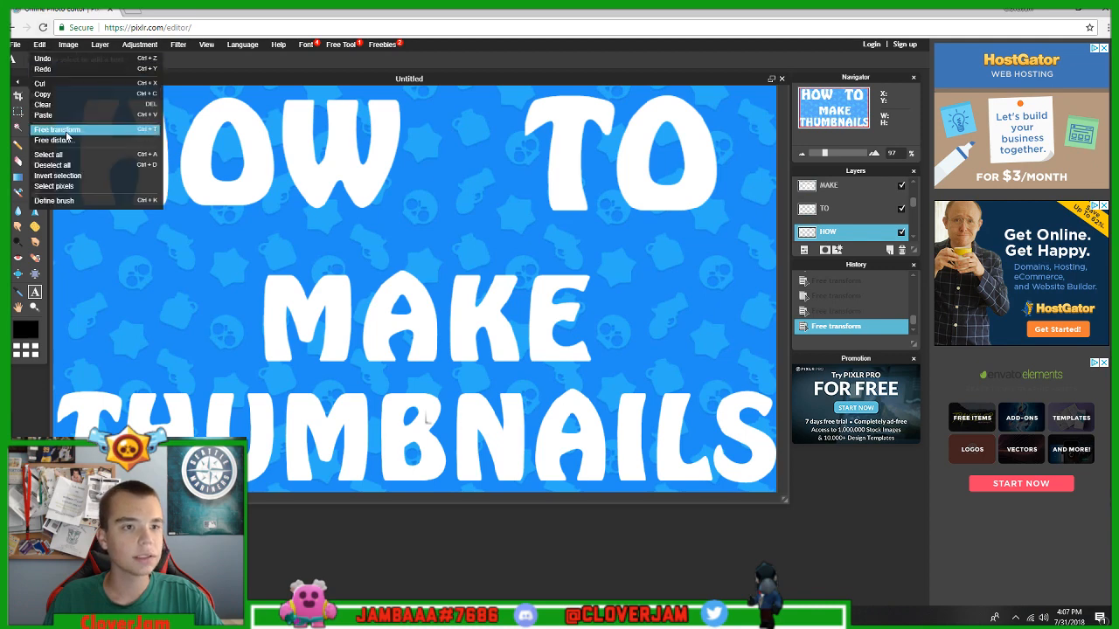
{"action": "left_click", "coordinate": [67, 133]}
{"action": "left_click_drag", "start_coordinate": [163, 132], "coordinate": [144, 145]}
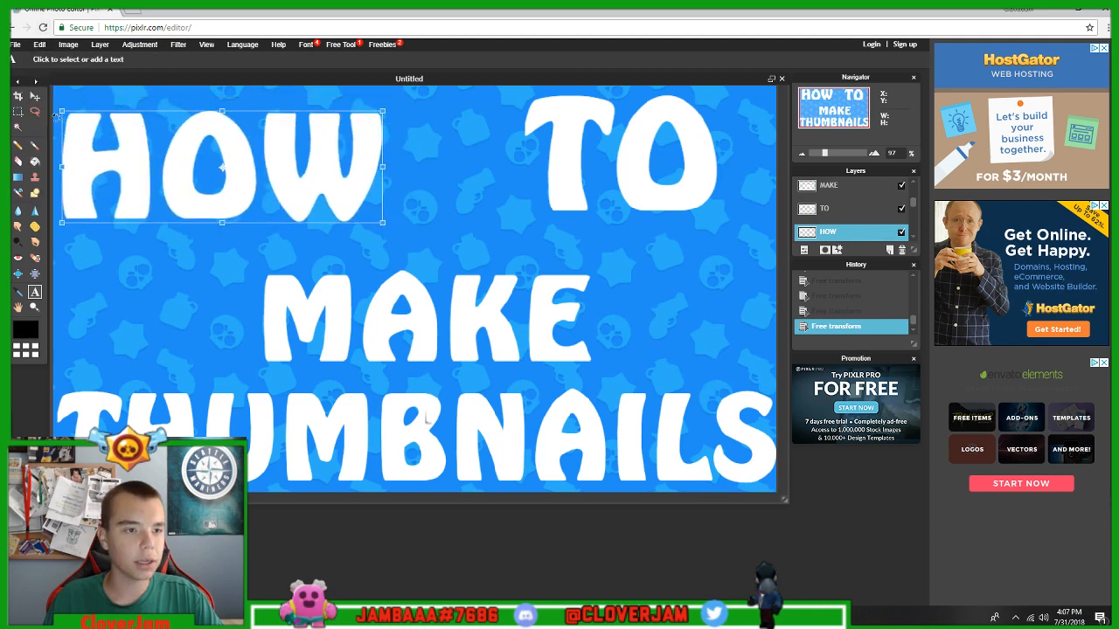
{"action": "left_click_drag", "start_coordinate": [62, 110], "coordinate": [83, 118]}
{"action": "left_click_drag", "start_coordinate": [115, 161], "coordinate": [103, 146]}
{"action": "left_click", "coordinate": [504, 213]}
{"action": "left_click", "coordinate": [413, 346]}
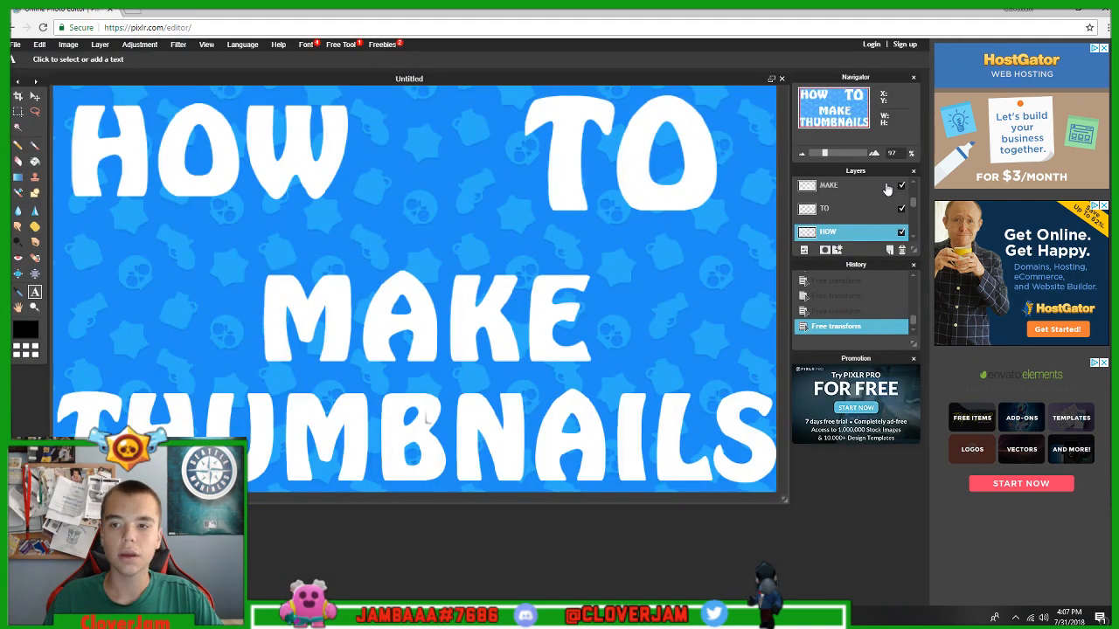
Step: Shrink the TO layer with Free transform to match HOW, align it with that word and apply the changes
{"action": "left_click", "coordinate": [862, 212]}
{"action": "left_click", "coordinate": [68, 44]}
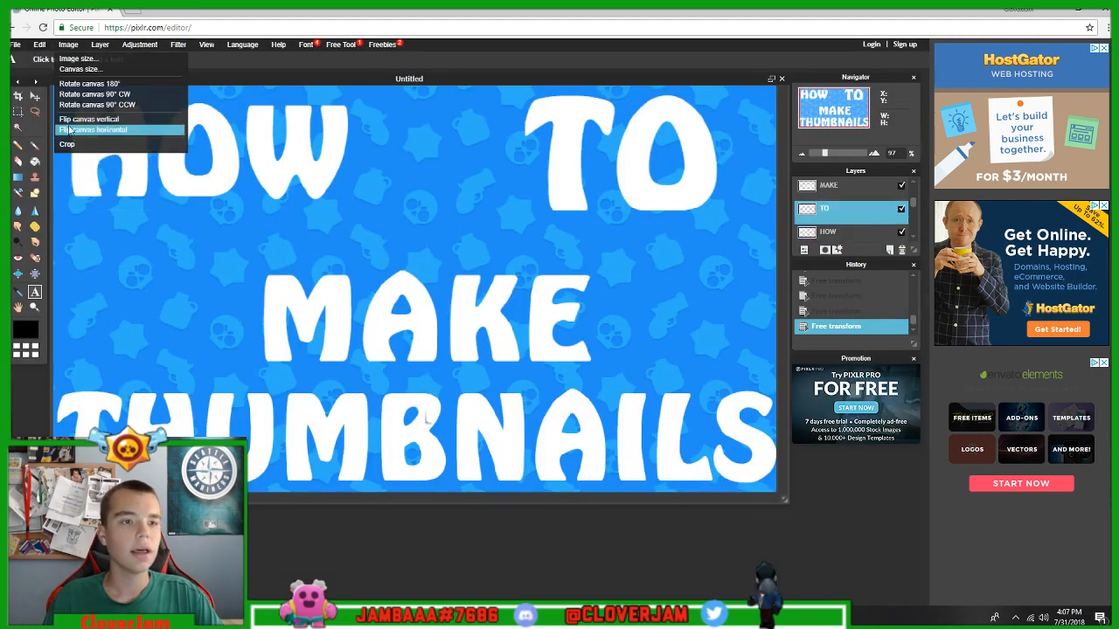
{"action": "left_click", "coordinate": [70, 127]}
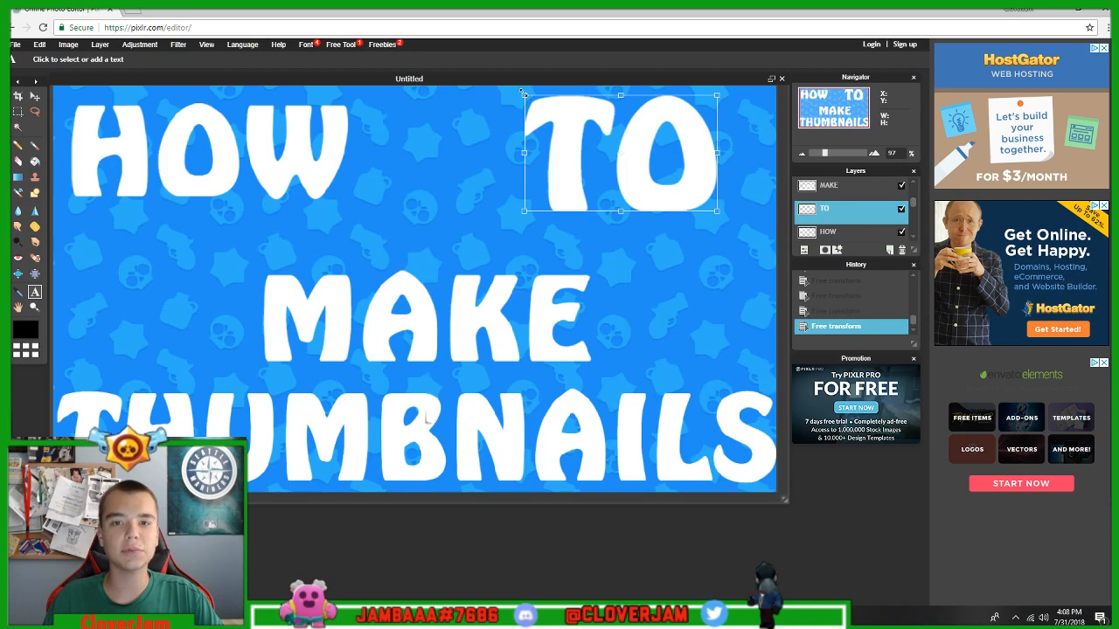
{"action": "left_click_drag", "start_coordinate": [524, 94], "coordinate": [539, 103]}
{"action": "left_click_drag", "start_coordinate": [613, 146], "coordinate": [621, 147]}
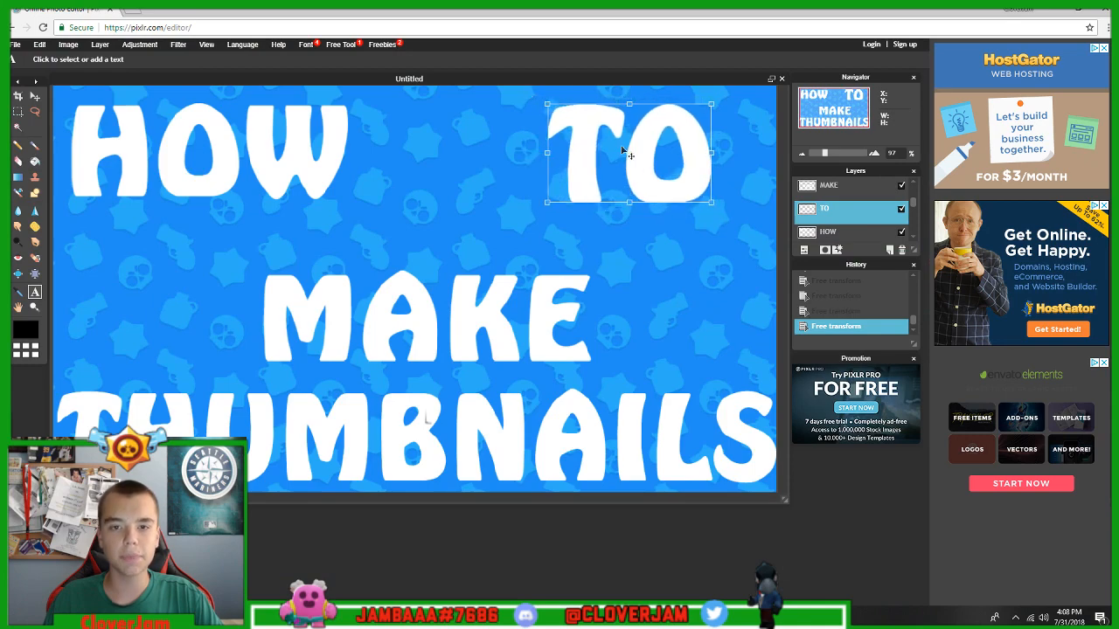
{"action": "left_click", "coordinate": [688, 288]}
{"action": "left_click", "coordinate": [427, 346]}
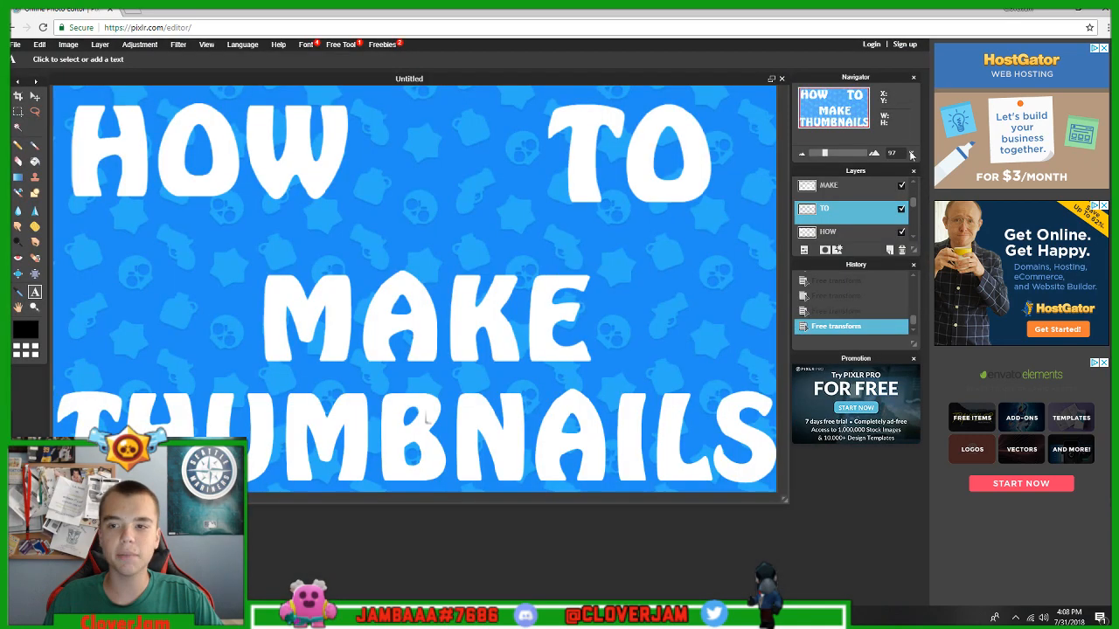
Step: Move the MAKE layer up with Free transform, centering it between HOW TO and THUMBNAILS, and apply the changes
{"action": "left_click", "coordinate": [853, 187]}
{"action": "left_click", "coordinate": [39, 44]}
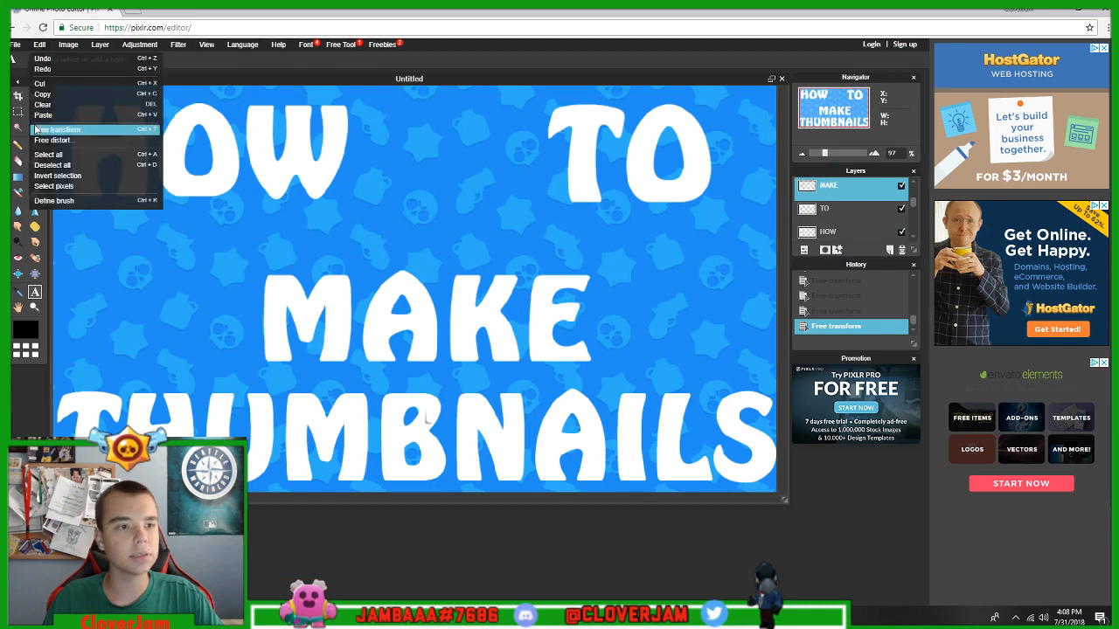
{"action": "left_click", "coordinate": [70, 130]}
{"action": "left_click_drag", "start_coordinate": [413, 333], "coordinate": [458, 282]}
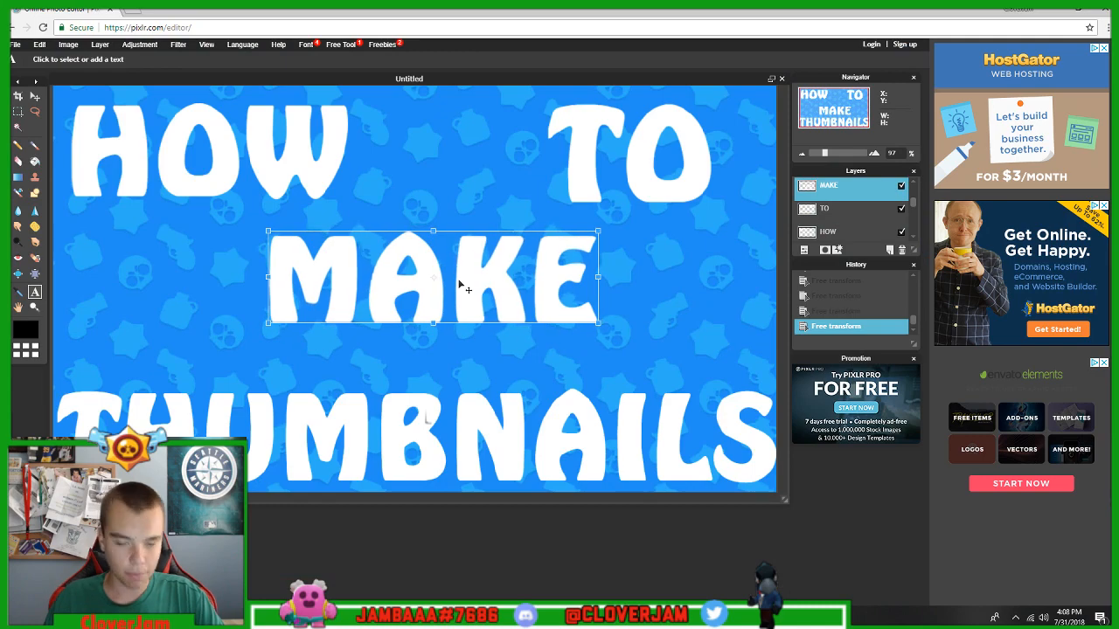
{"action": "left_click", "coordinate": [639, 347]}
{"action": "left_click", "coordinate": [426, 345]}
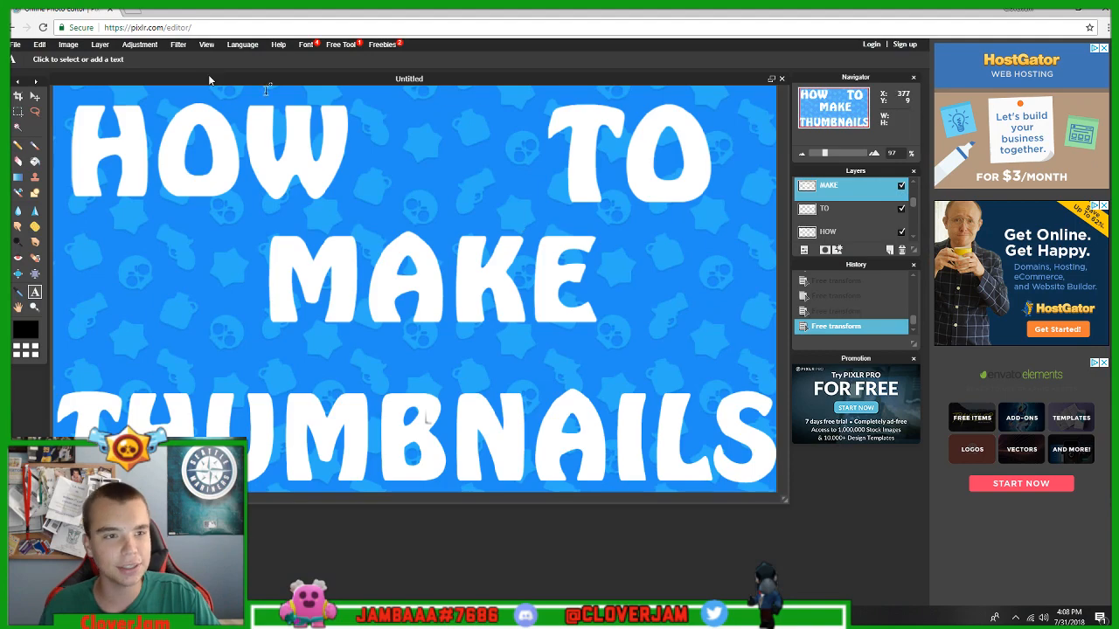
Step: Open the image Bo (2) from Dropbox > Brawl Stars Fan Kit Version 1.2 > Characters and copy its layer onto the thumbnail
{"action": "left_click", "coordinate": [13, 46]}
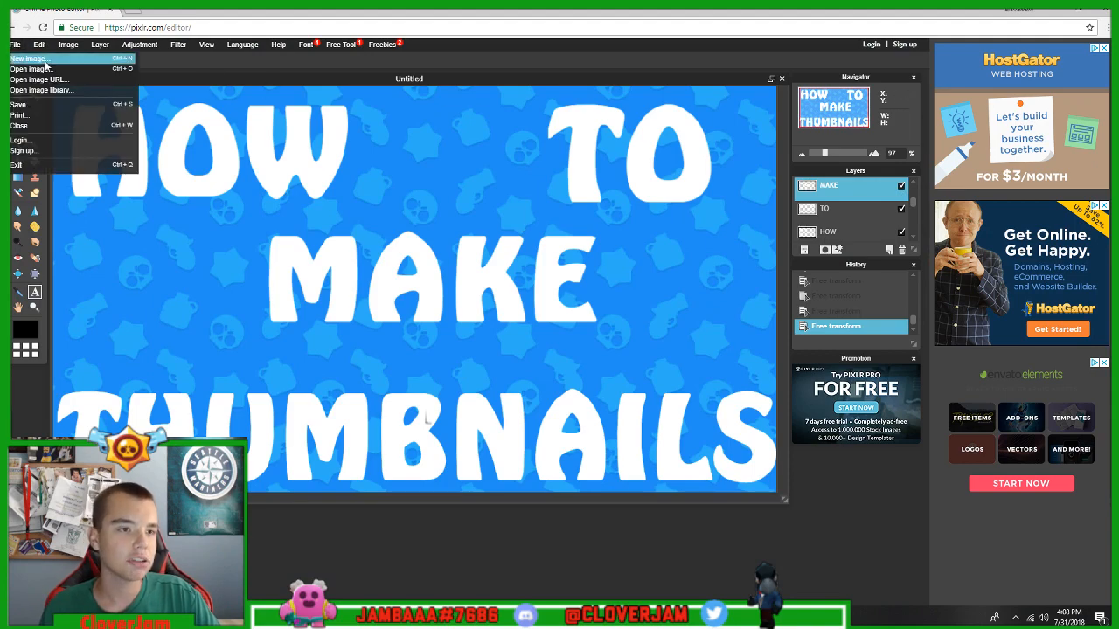
{"action": "left_click", "coordinate": [24, 70]}
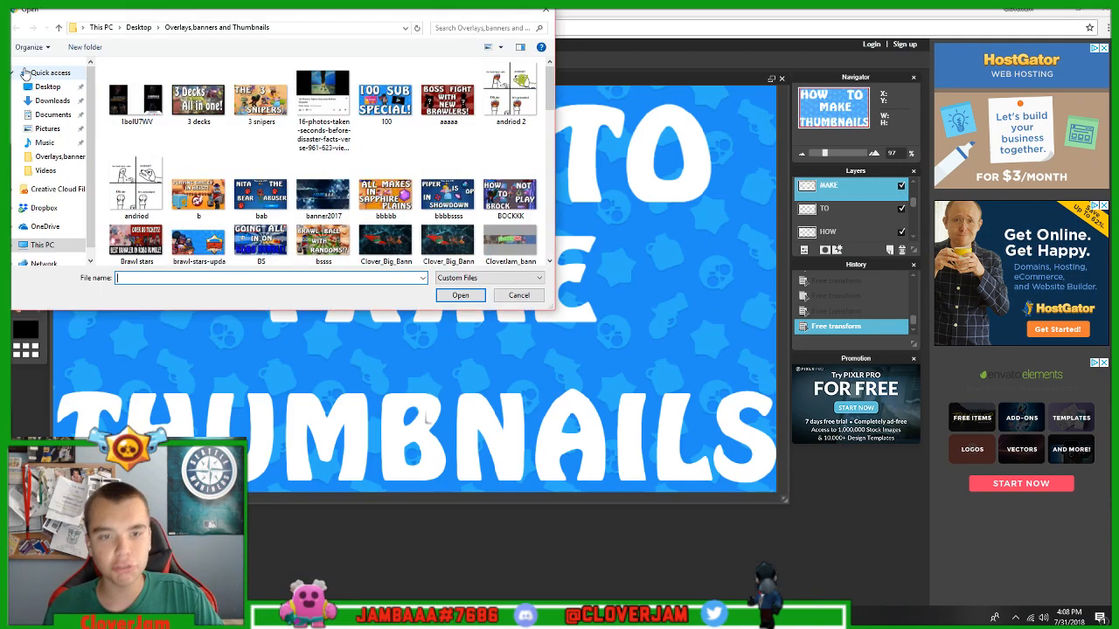
{"action": "left_click", "coordinate": [50, 206]}
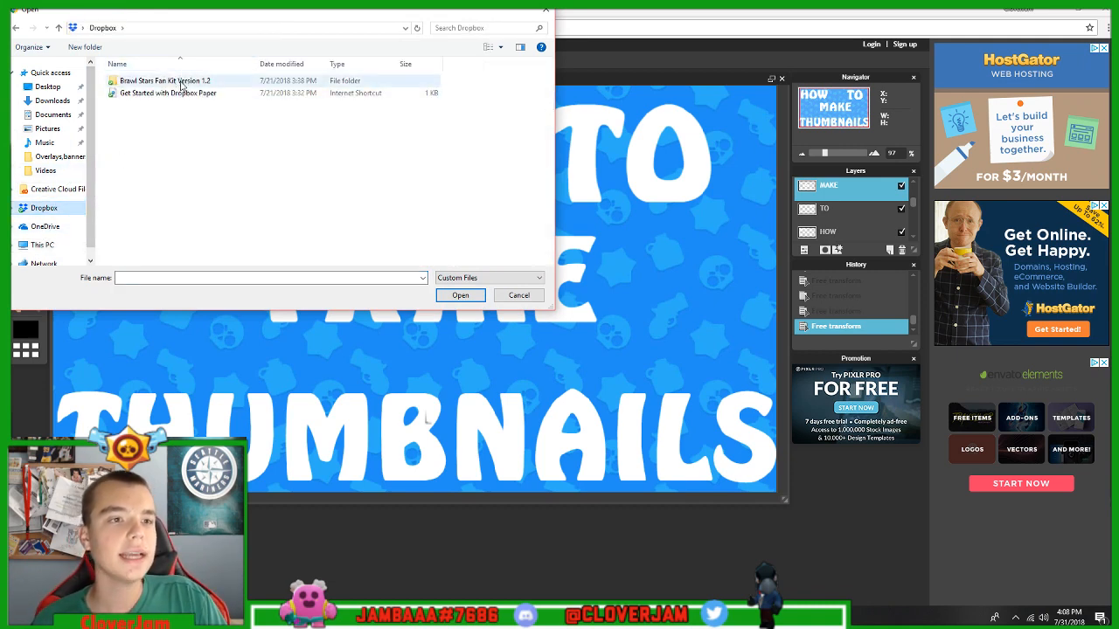
{"action": "left_click", "coordinate": [181, 81]}
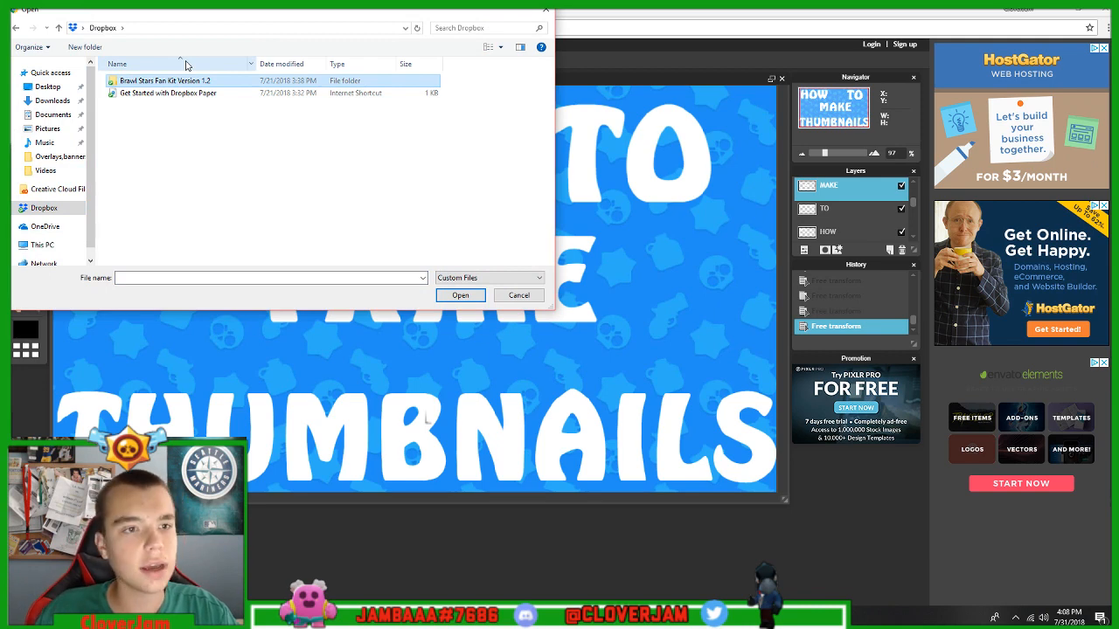
{"action": "double_click", "coordinate": [147, 82]}
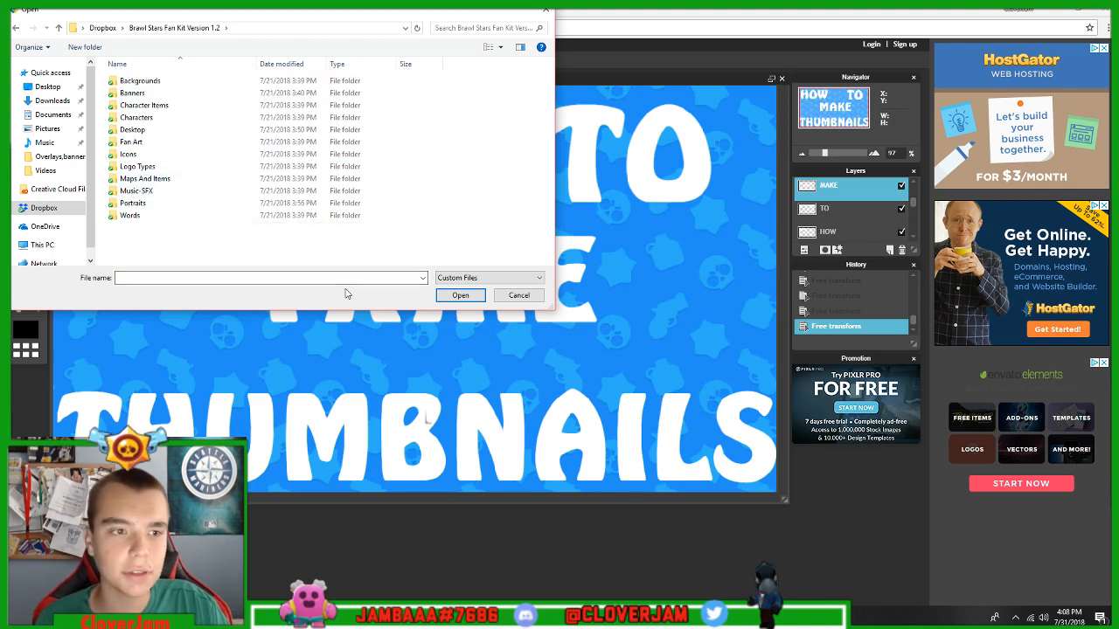
{"action": "double_click", "coordinate": [168, 119]}
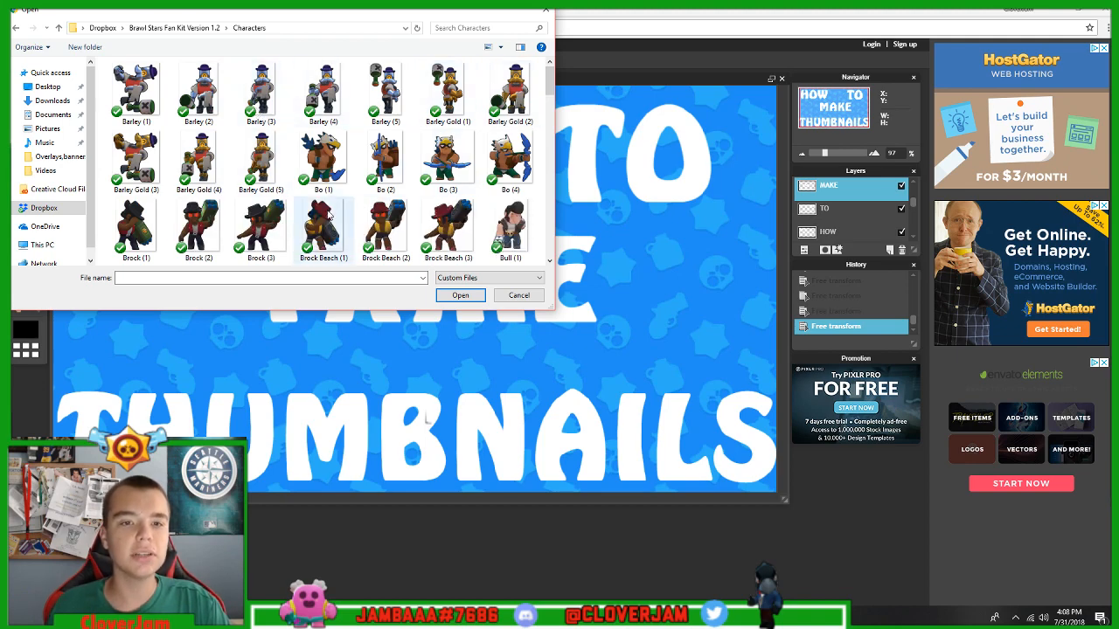
{"action": "left_click", "coordinate": [405, 190]}
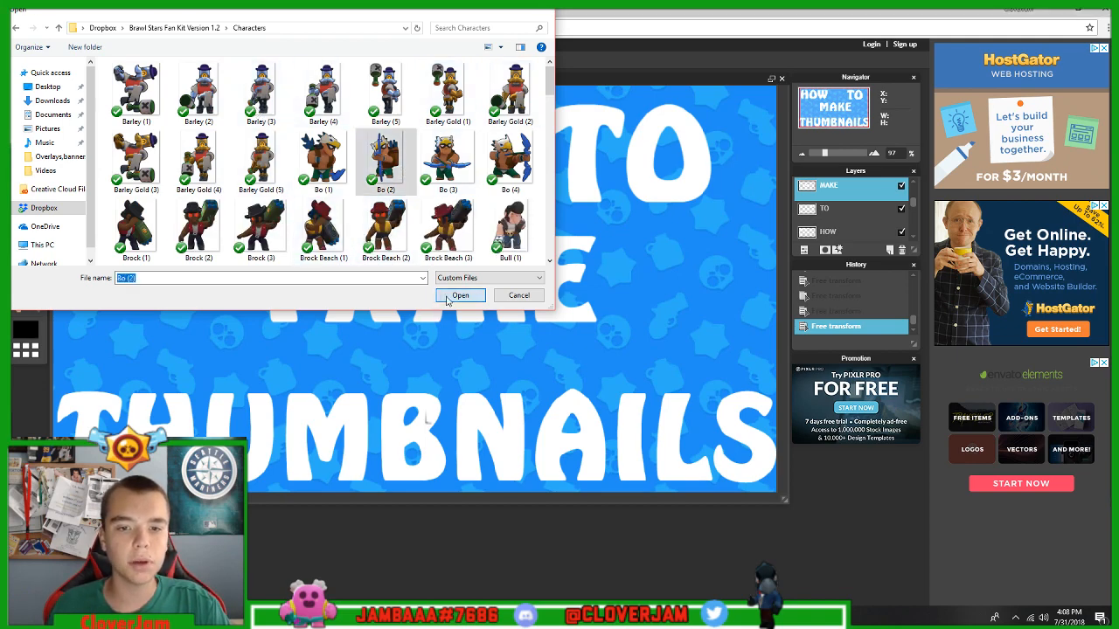
{"action": "left_click", "coordinate": [460, 296]}
{"action": "left_click_drag", "start_coordinate": [829, 191], "coordinate": [559, 292]}
Step: Shrink the Bo character with Free transform until it fits between HOW and THUMBNAILS
{"action": "left_click", "coordinate": [39, 44]}
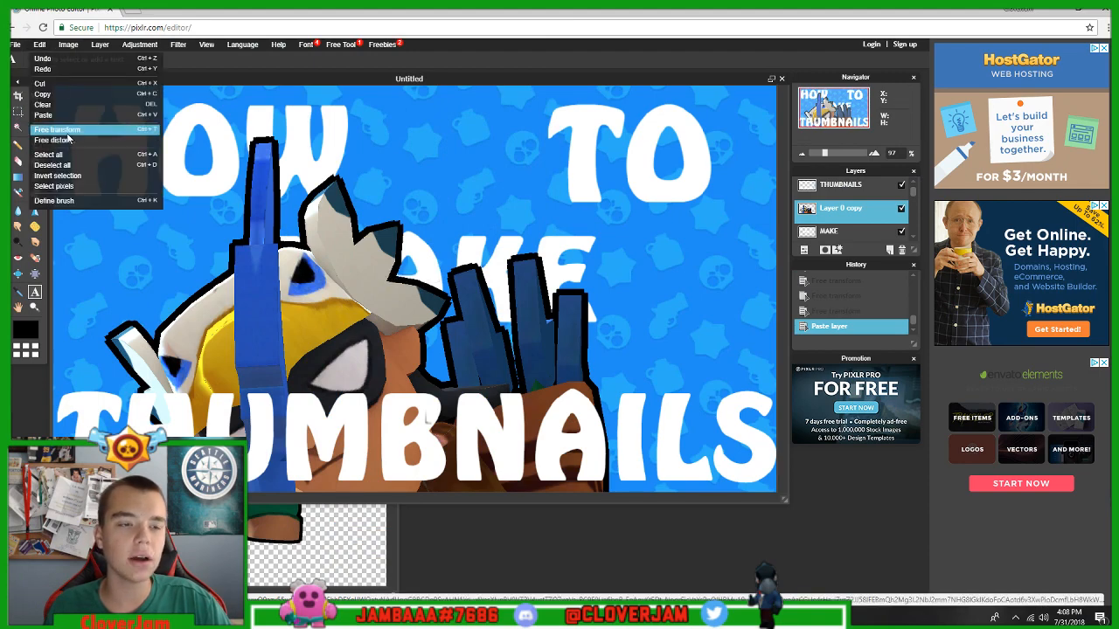
{"action": "left_click", "coordinate": [70, 142]}
{"action": "left_click_drag", "start_coordinate": [104, 134], "coordinate": [129, 114]}
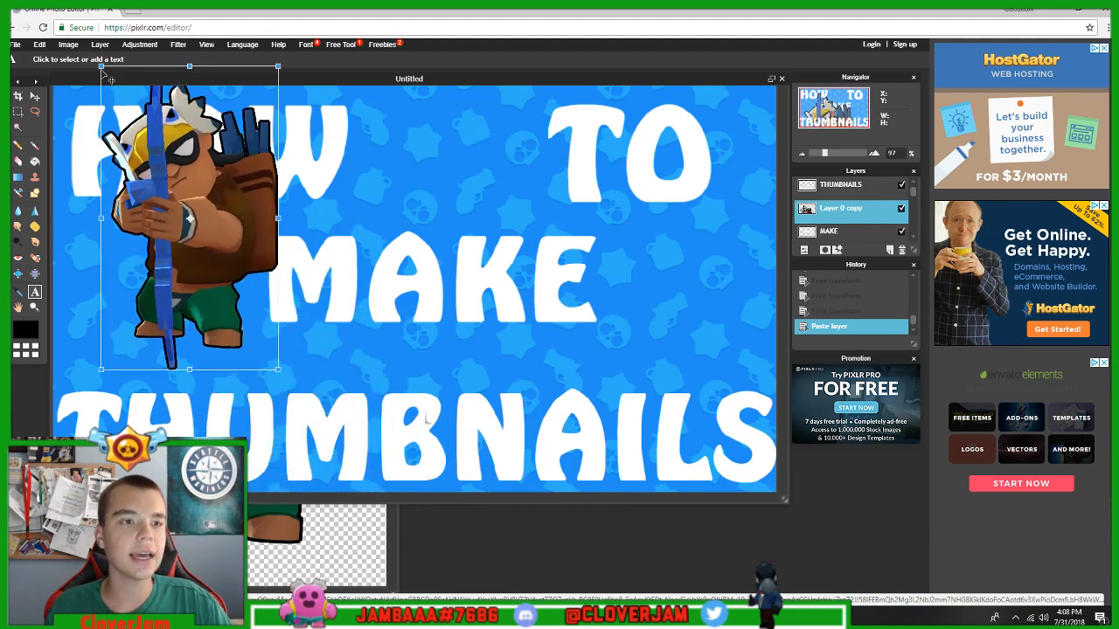
{"action": "left_click_drag", "start_coordinate": [101, 68], "coordinate": [143, 138]}
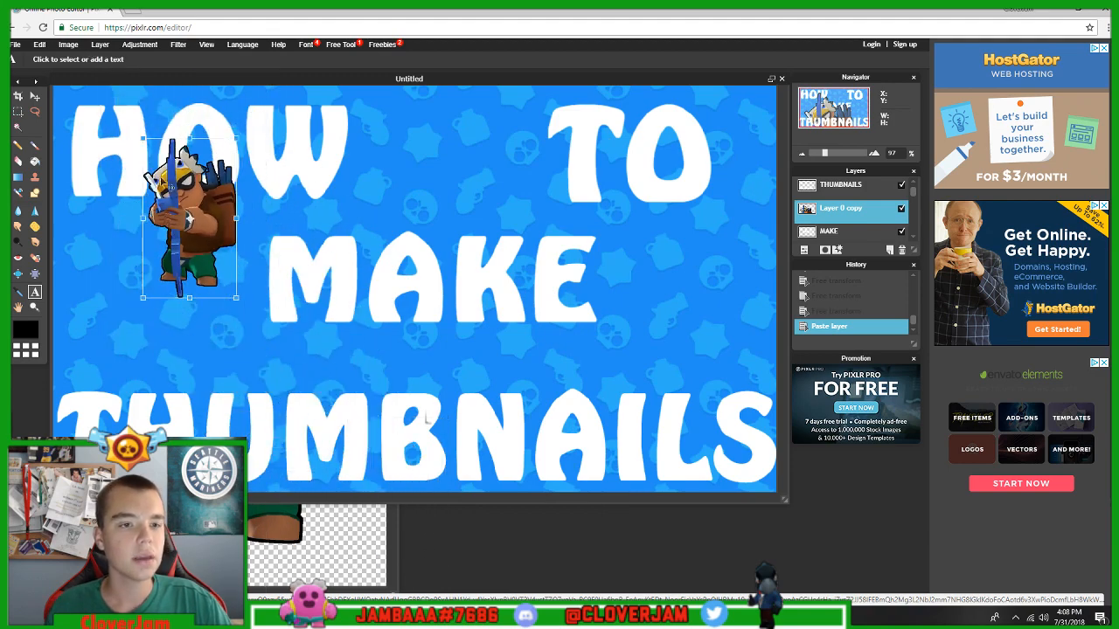
{"action": "left_click_drag", "start_coordinate": [181, 227], "coordinate": [196, 297]}
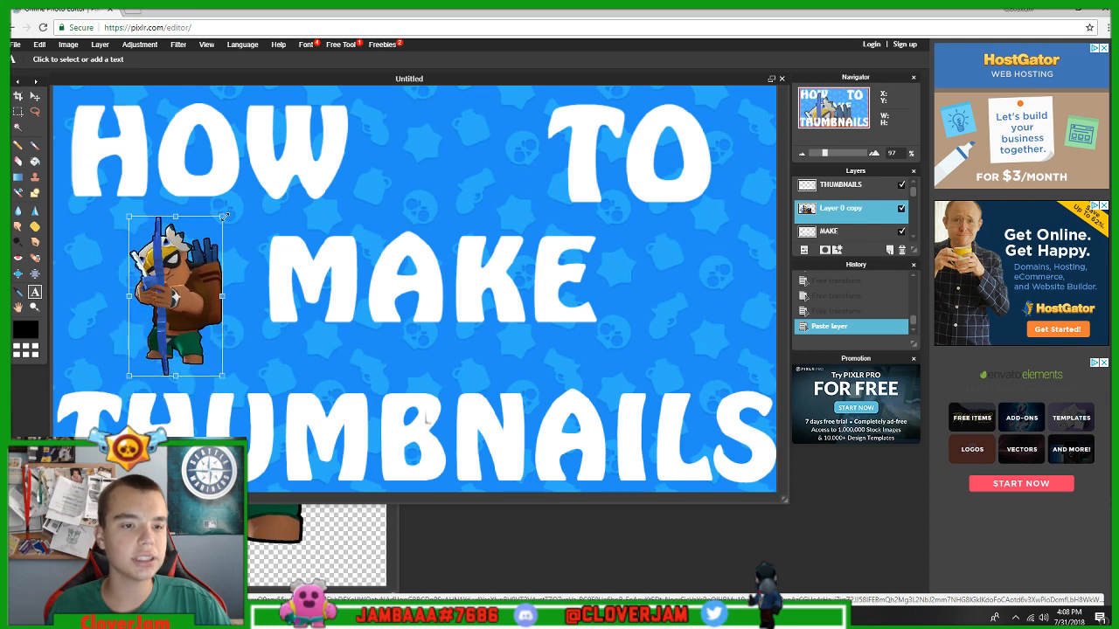
{"action": "left_click_drag", "start_coordinate": [224, 215], "coordinate": [247, 196]}
Step: Enlarge the Bo character slightly, place it to the left of the word MAKE and apply the transform
{"action": "left_click_drag", "start_coordinate": [202, 264], "coordinate": [676, 267]}
{"action": "mouse_move", "coordinate": [676, 263]}
{"action": "left_mouse_down"}
{"action": "mouse_move", "coordinate": [695, 265]}
{"action": "mouse_move", "coordinate": [680, 265]}
{"action": "left_mouse_up"}
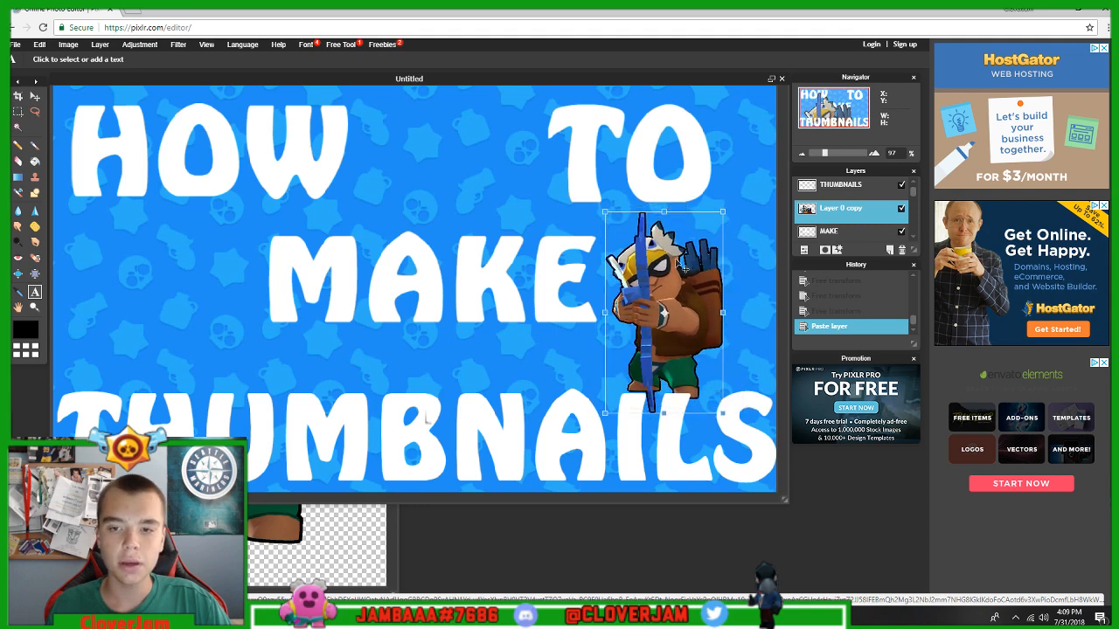
{"action": "left_click_drag", "start_coordinate": [722, 312], "coordinate": [201, 316]}
{"action": "left_click", "coordinate": [553, 309]}
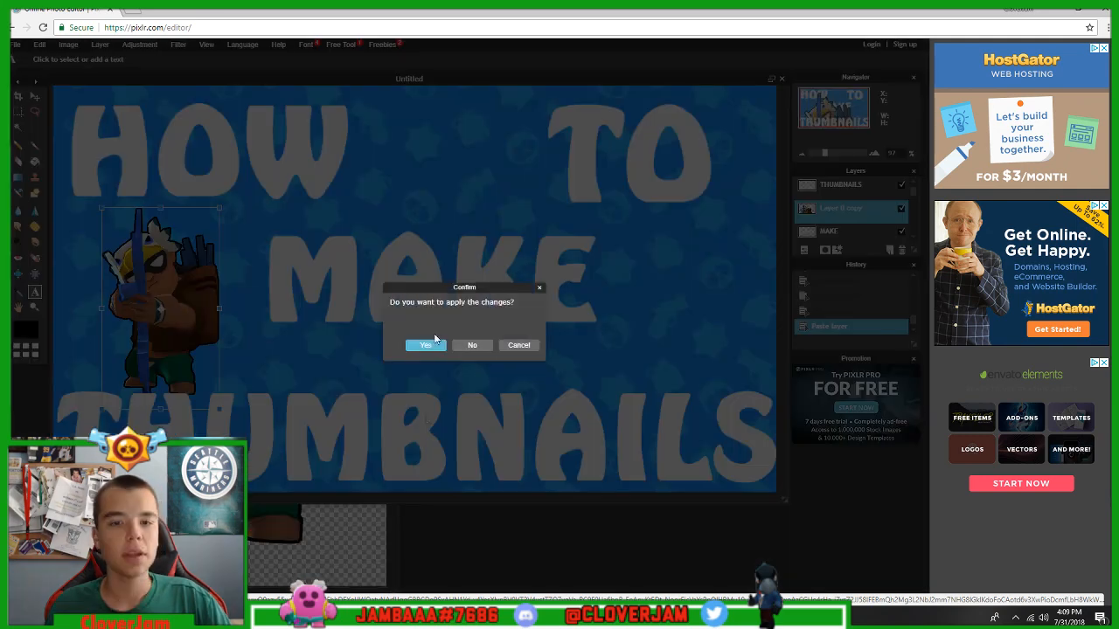
{"action": "left_click", "coordinate": [428, 352]}
Step: Open the image Bull Viking (2) from the Characters folder and copy its layer onto the thumbnail
{"action": "left_click", "coordinate": [17, 45]}
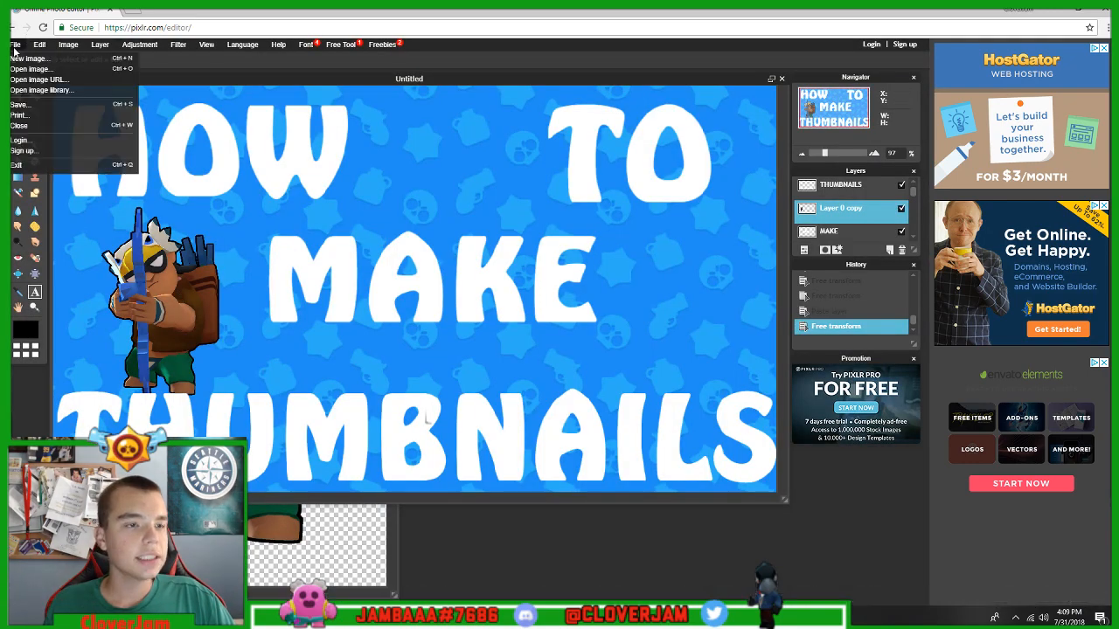
{"action": "left_click", "coordinate": [52, 70]}
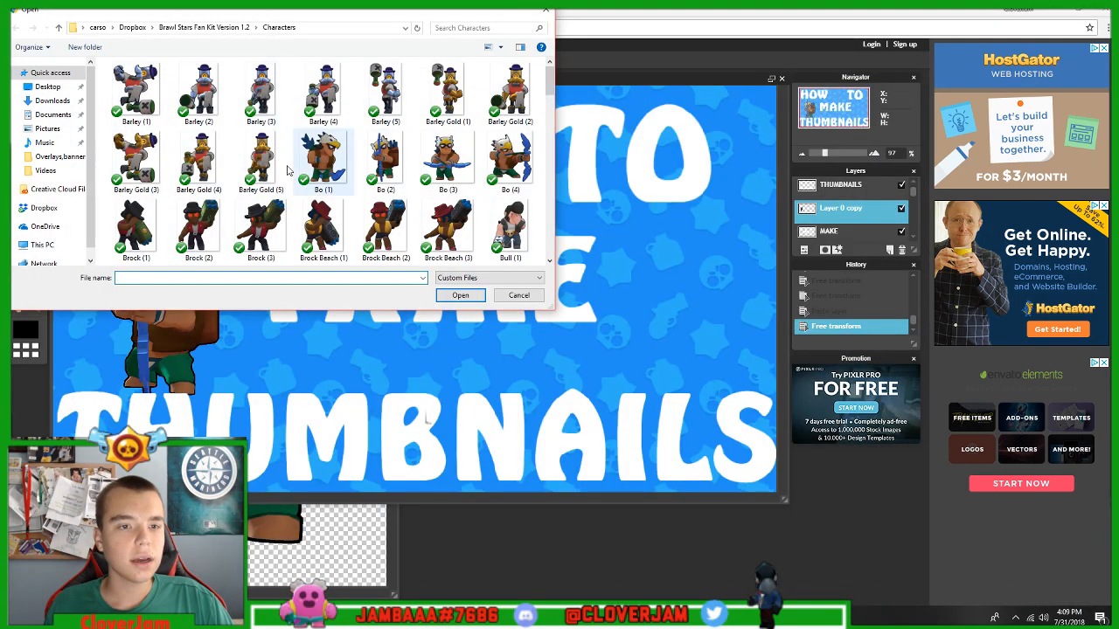
{"action": "scroll", "coordinate": [319, 183], "scroll_direction": "down", "scroll_amount": 2}
{"action": "left_click", "coordinate": [323, 179]}
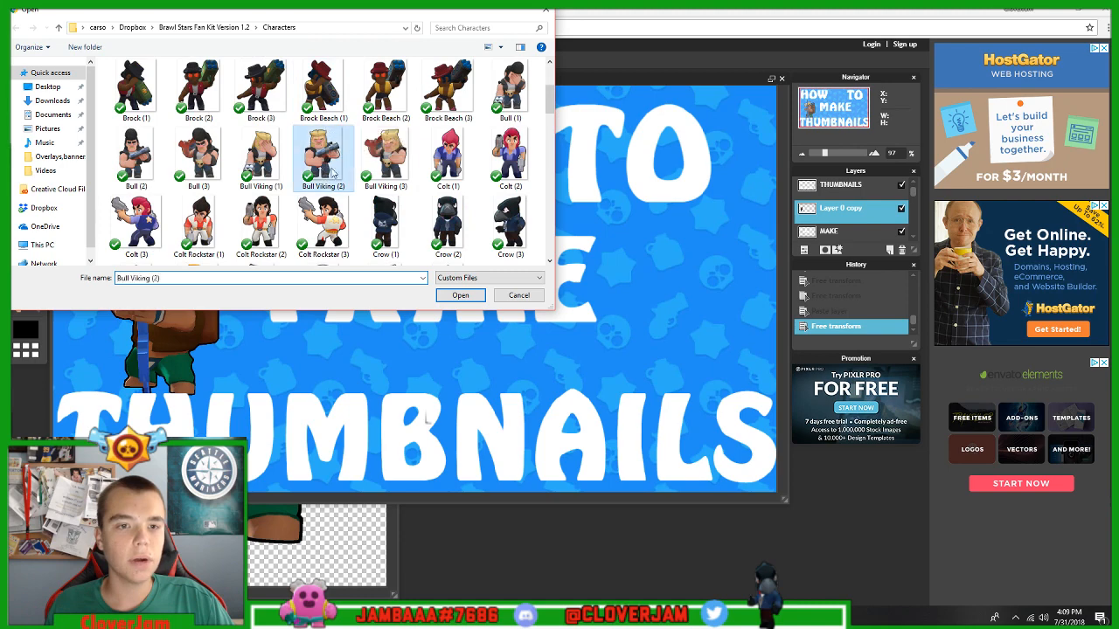
{"action": "left_click", "coordinate": [460, 296]}
{"action": "left_click_drag", "start_coordinate": [900, 173], "coordinate": [837, 175]}
{"action": "left_click_drag", "start_coordinate": [309, 109], "coordinate": [356, 101]}
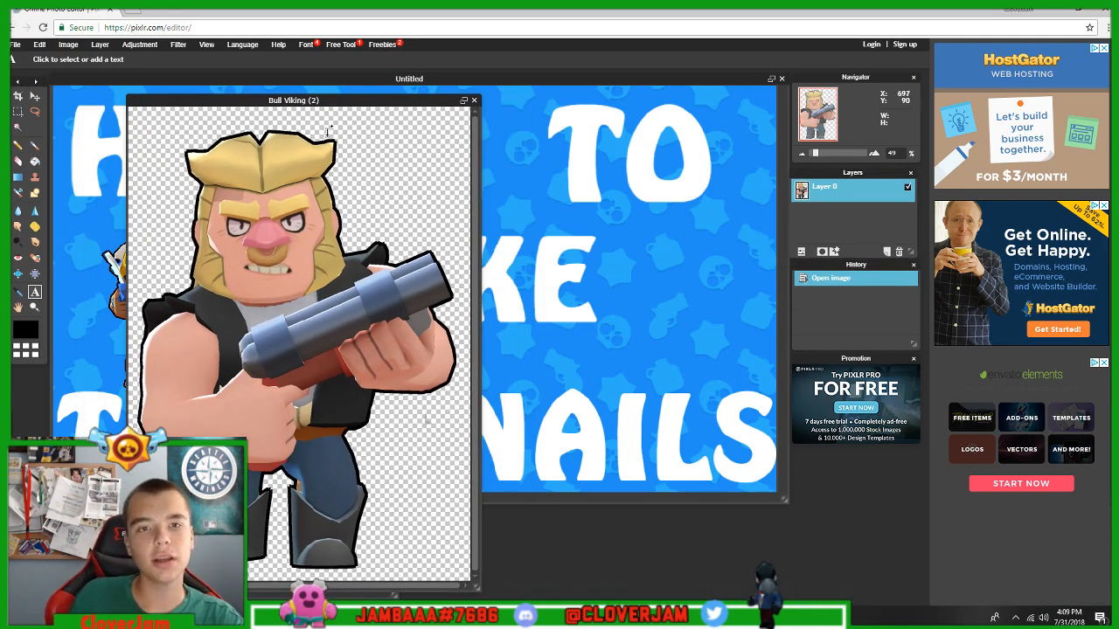
{"action": "left_click_drag", "start_coordinate": [367, 103], "coordinate": [402, 93]}
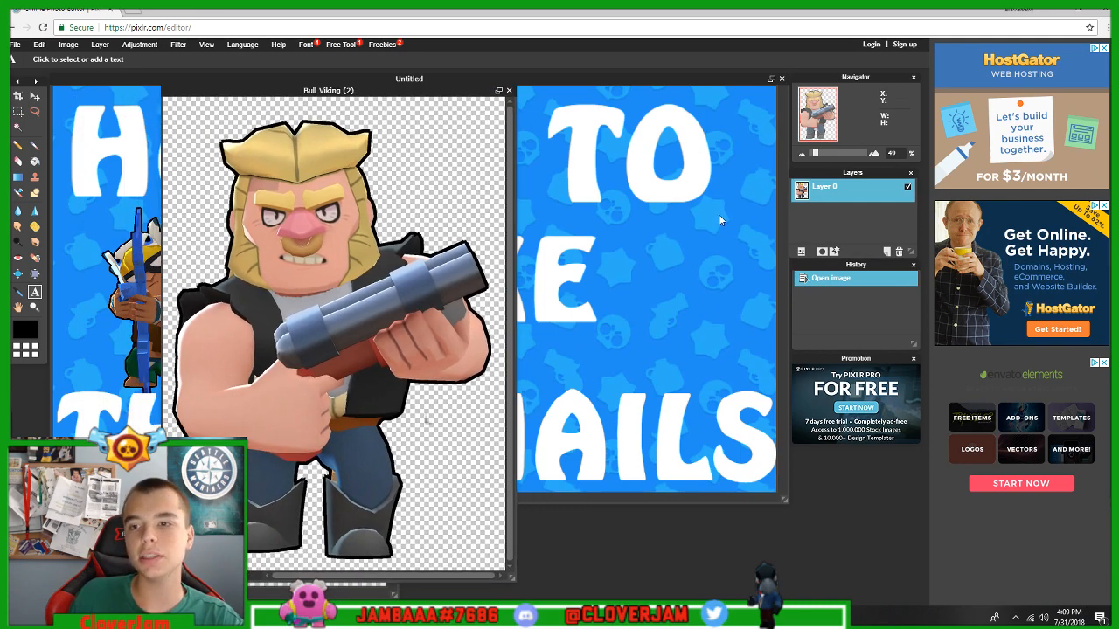
{"action": "left_click_drag", "start_coordinate": [865, 188], "coordinate": [651, 264]}
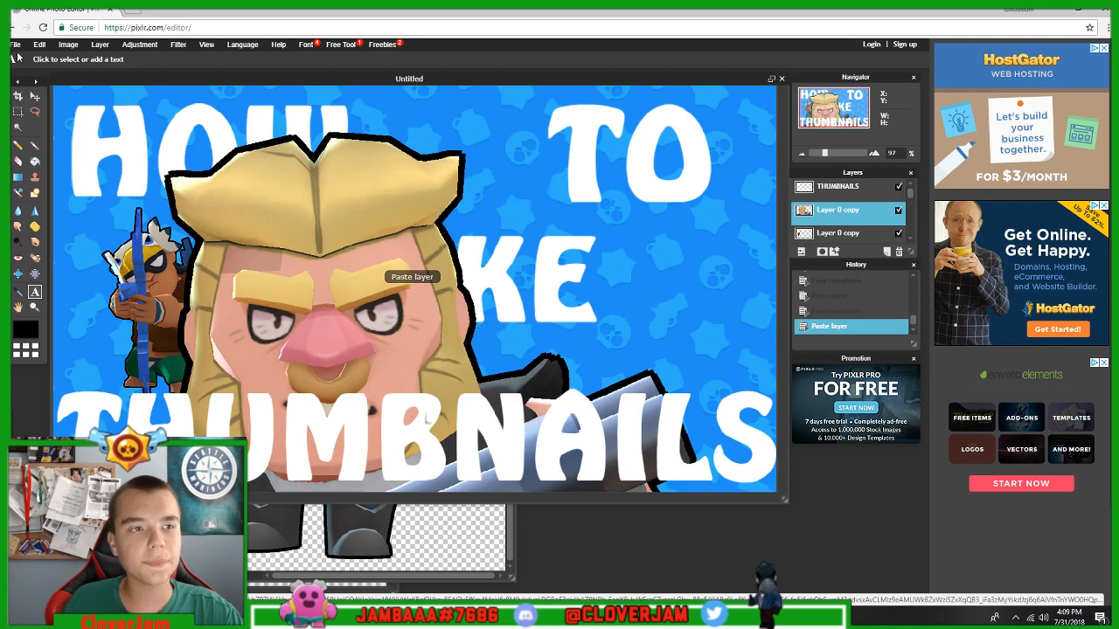
Step: Shrink the Bull Viking character with Free transform, place it to the right of MAKE and apply the changes
{"action": "left_click", "coordinate": [40, 44]}
{"action": "left_click", "coordinate": [59, 136]}
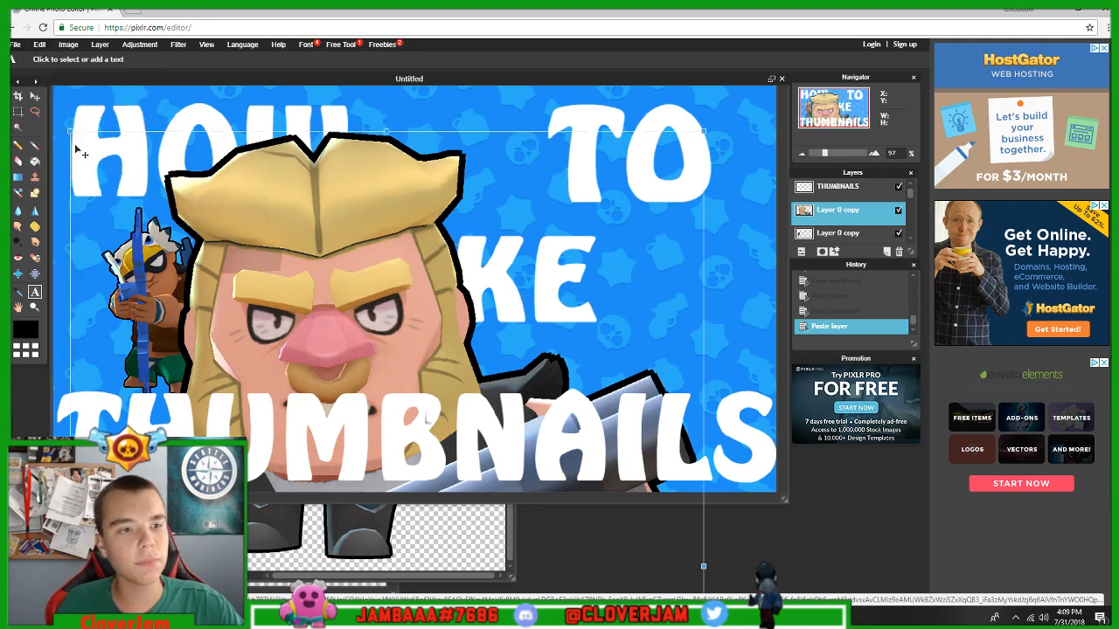
{"action": "left_click_drag", "start_coordinate": [69, 130], "coordinate": [578, 222]}
{"action": "mouse_move", "coordinate": [699, 306]}
{"action": "left_mouse_down"}
{"action": "mouse_move", "coordinate": [714, 306]}
{"action": "mouse_move", "coordinate": [700, 306]}
{"action": "left_mouse_up"}
{"action": "left_click_drag", "start_coordinate": [667, 286], "coordinate": [734, 299]}
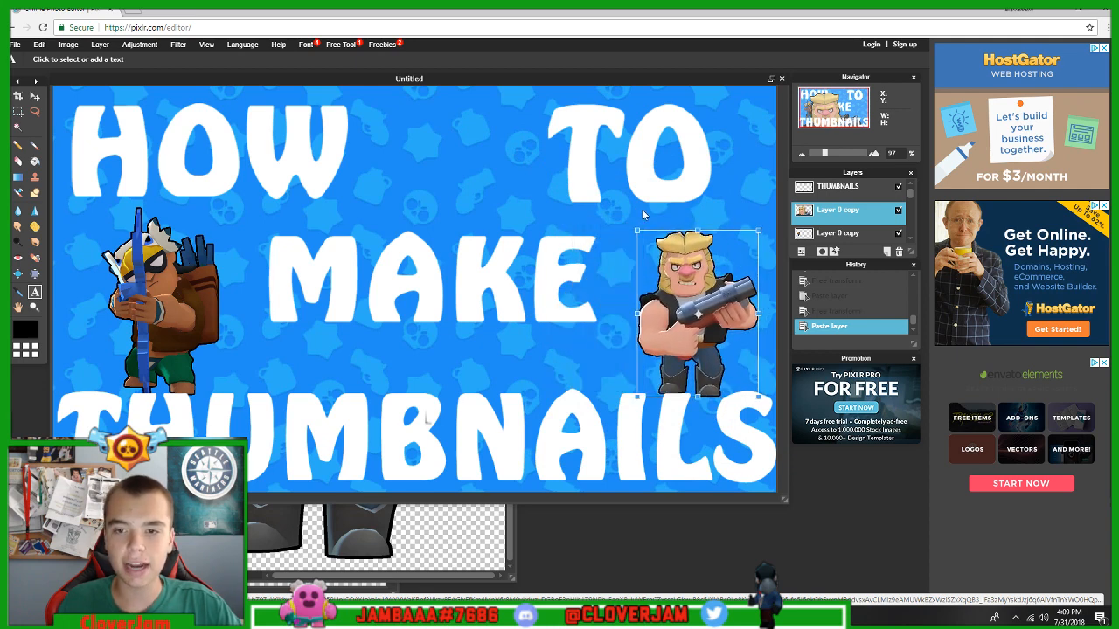
{"action": "left_click_drag", "start_coordinate": [638, 232], "coordinate": [629, 225]}
{"action": "left_click_drag", "start_coordinate": [713, 263], "coordinate": [681, 258]}
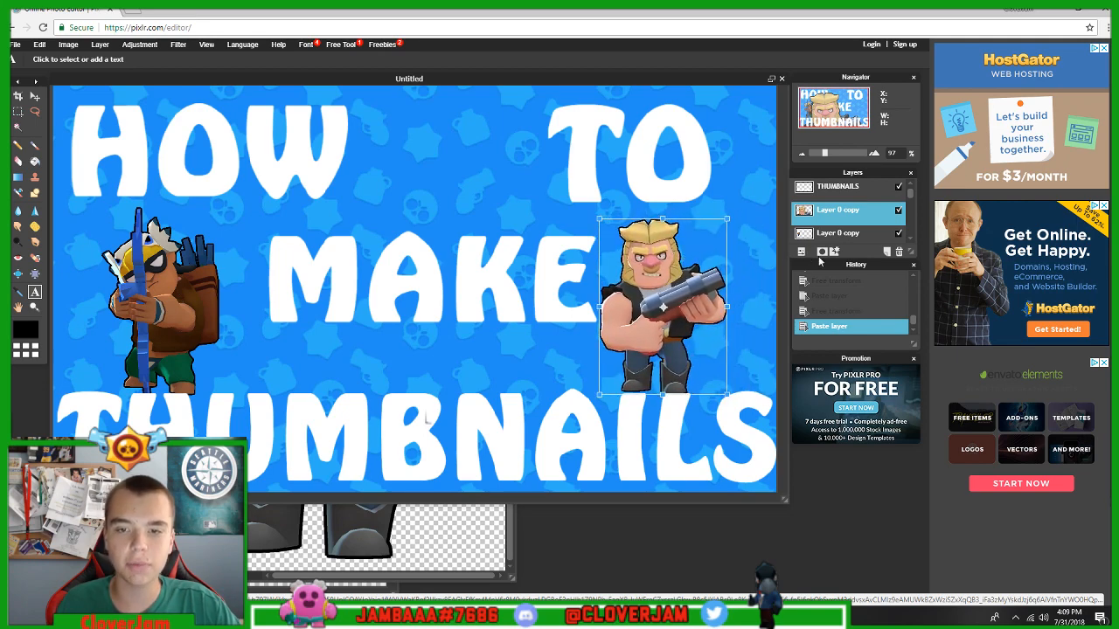
{"action": "left_click", "coordinate": [802, 253]}
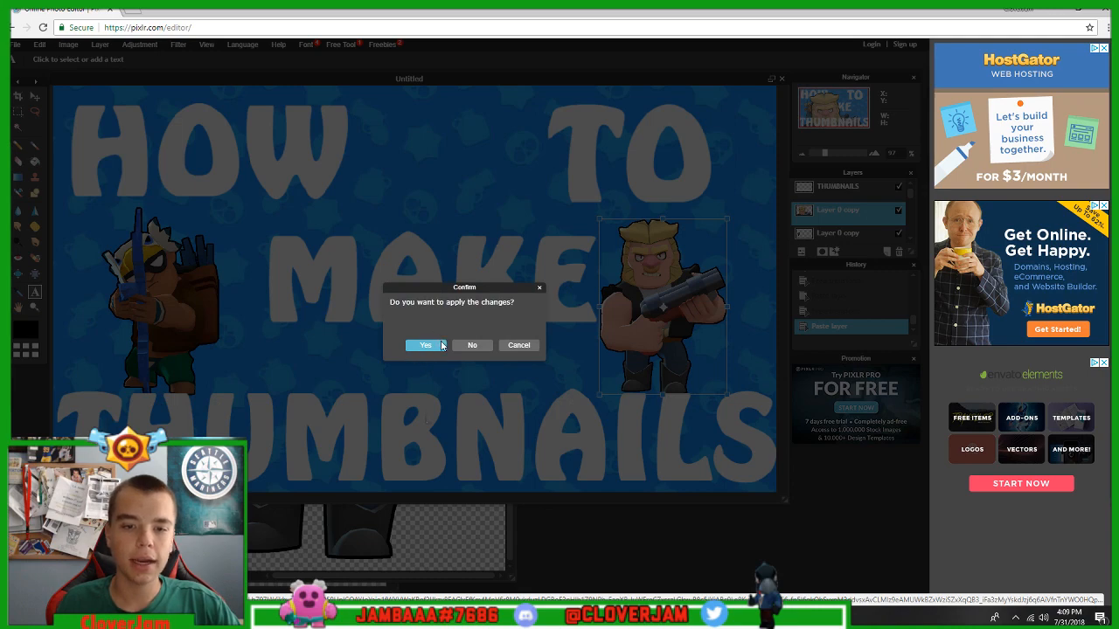
{"action": "left_click", "coordinate": [424, 346]}
Step: Open Star-Logo from Dropbox > Brawl Stars Fan Kit Version 1.2 > Logo Types and paste a copy of it into the thumbnail
{"action": "left_click", "coordinate": [13, 44]}
{"action": "left_click", "coordinate": [35, 70]}
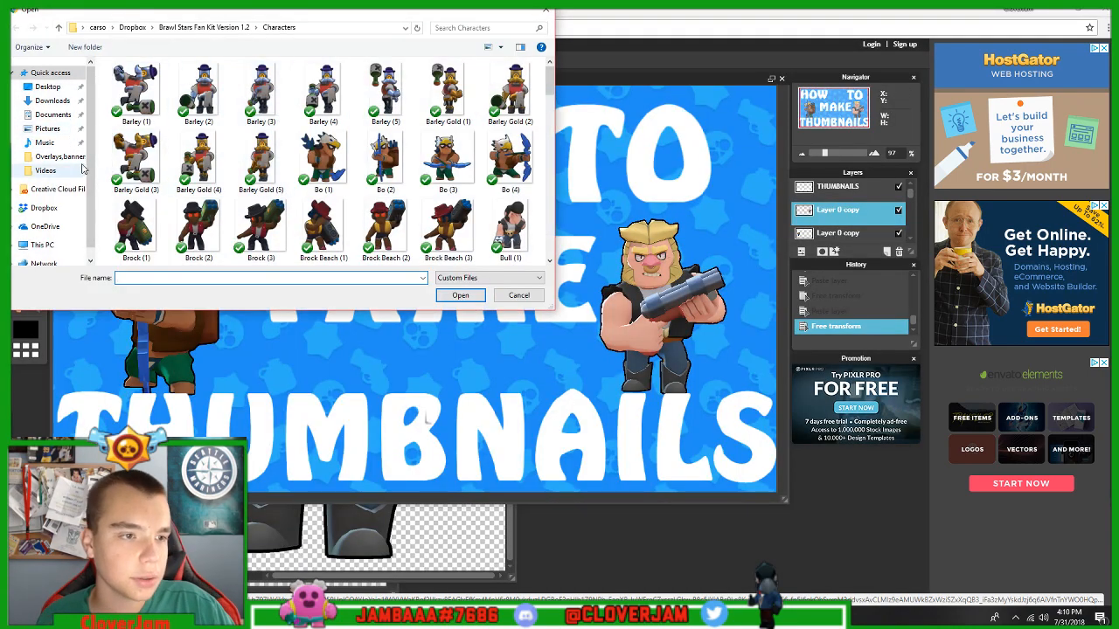
{"action": "scroll", "coordinate": [192, 158], "scroll_direction": "down", "scroll_amount": 4}
{"action": "scroll", "coordinate": [194, 140], "scroll_direction": "up", "scroll_amount": 4}
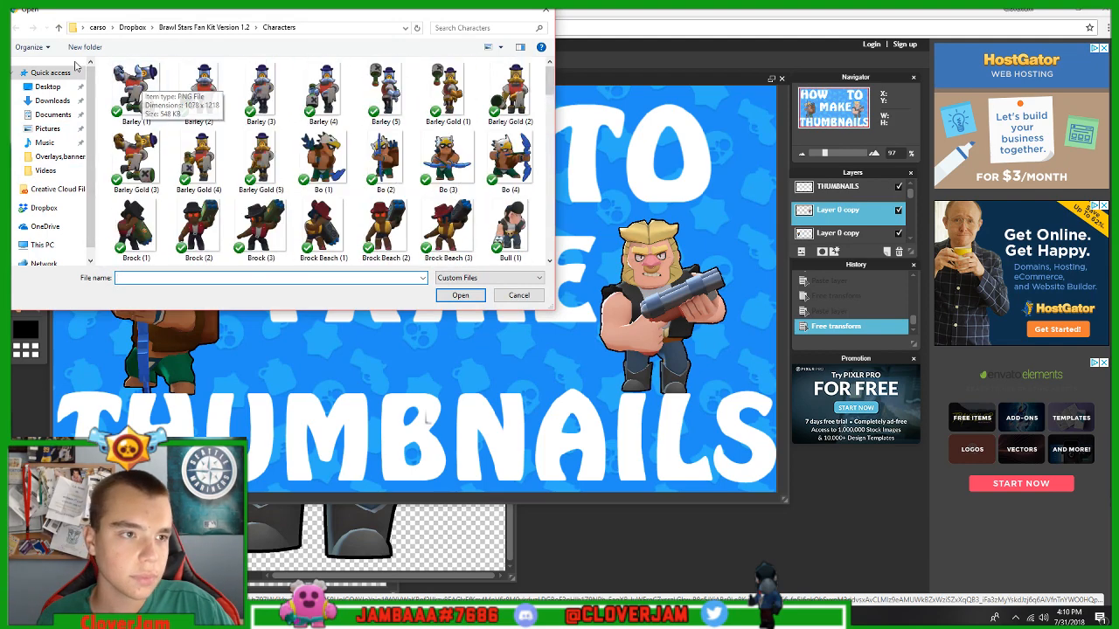
{"action": "left_click", "coordinate": [45, 208]}
{"action": "double_click", "coordinate": [153, 82]}
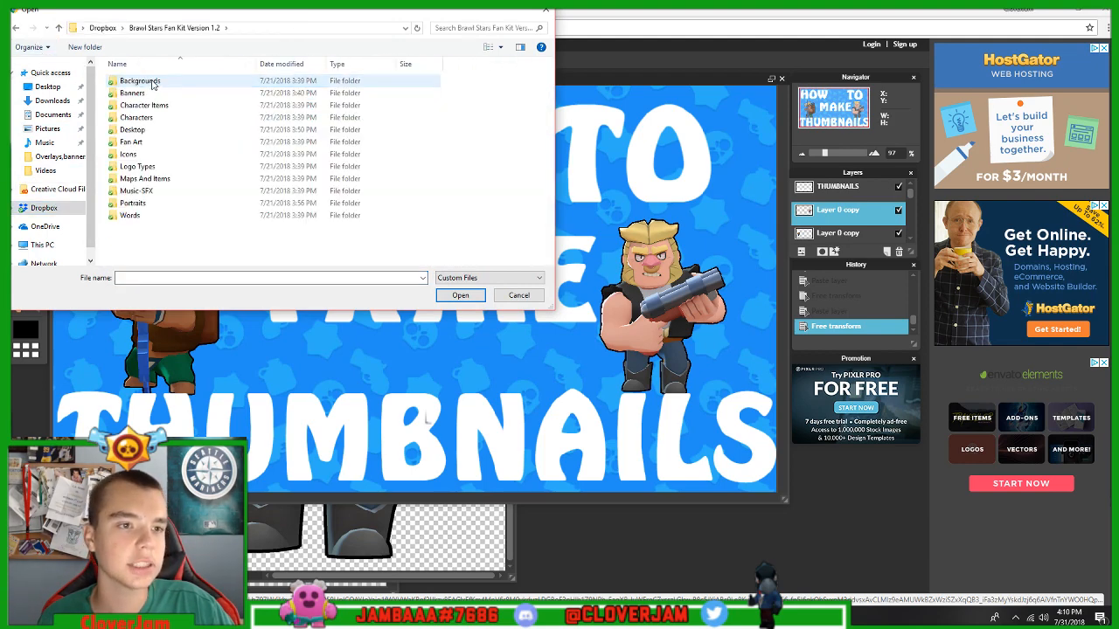
{"action": "double_click", "coordinate": [162, 170]}
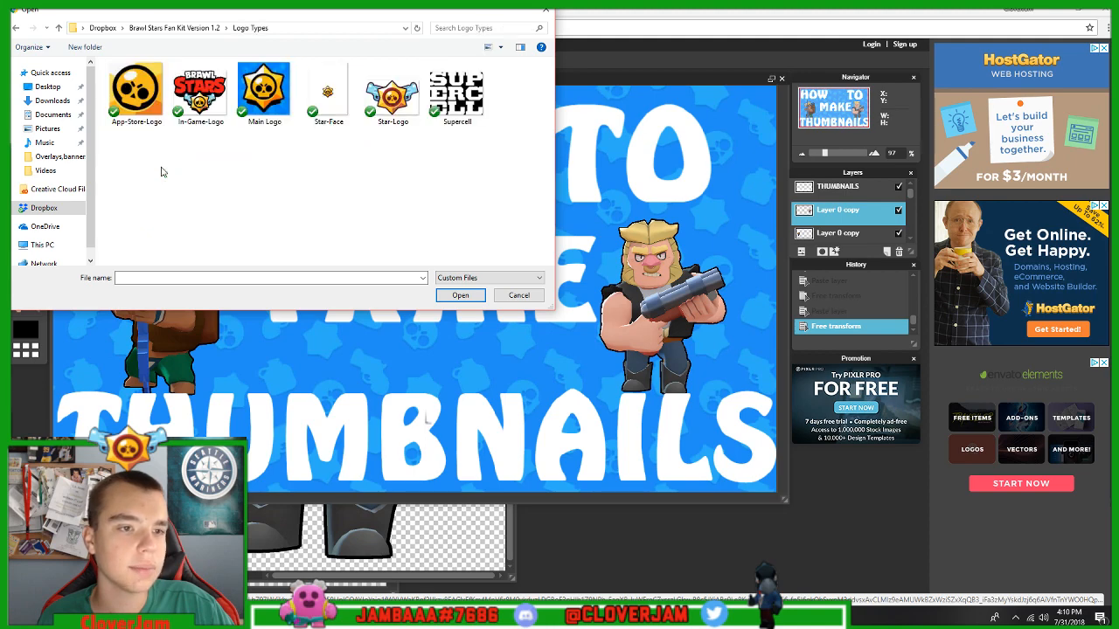
{"action": "left_click", "coordinate": [392, 92]}
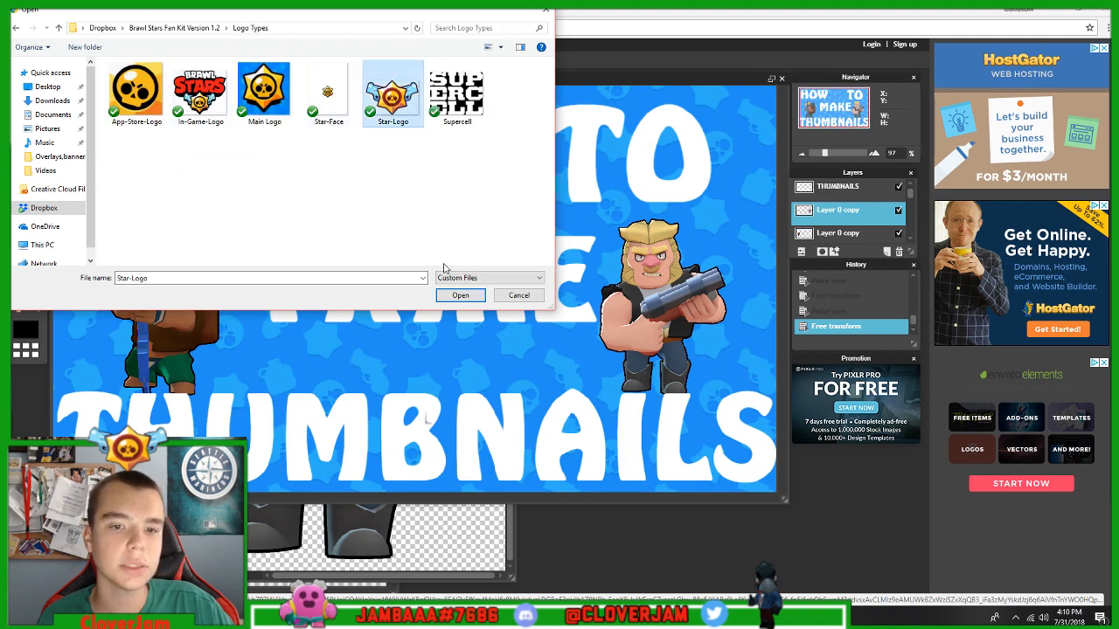
{"action": "left_click", "coordinate": [461, 295]}
{"action": "key", "text": "ctrl+c"}
{"action": "left_click", "coordinate": [560, 79]}
{"action": "key", "text": "ctrl+v"}
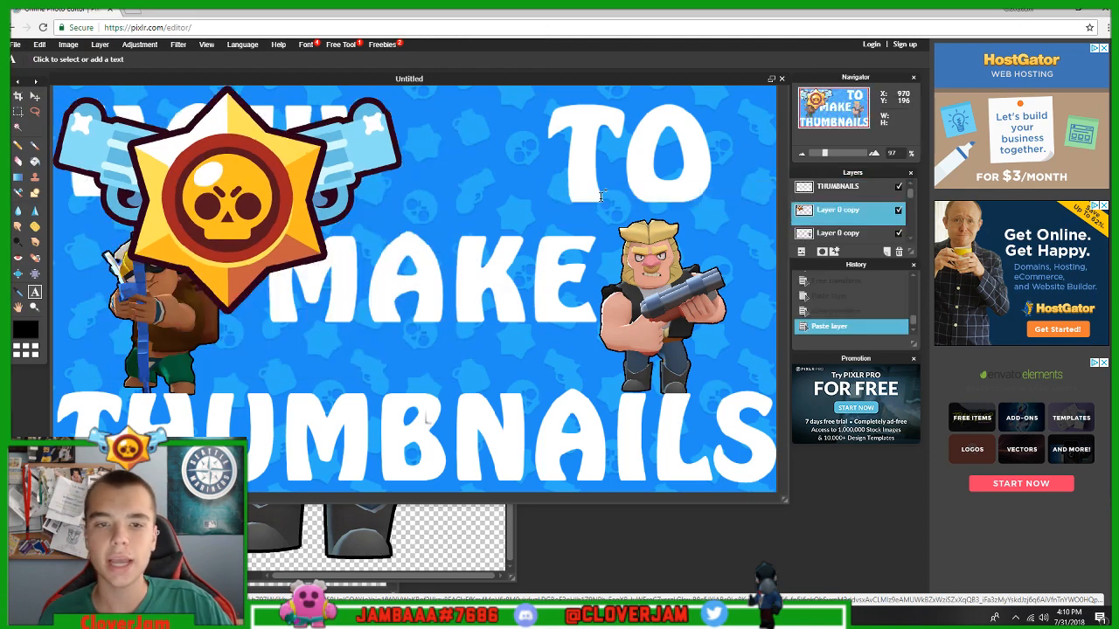
Step: Shrink the star logo with Free transform, place it between HOW and TO and apply the changes
{"action": "left_click", "coordinate": [39, 44]}
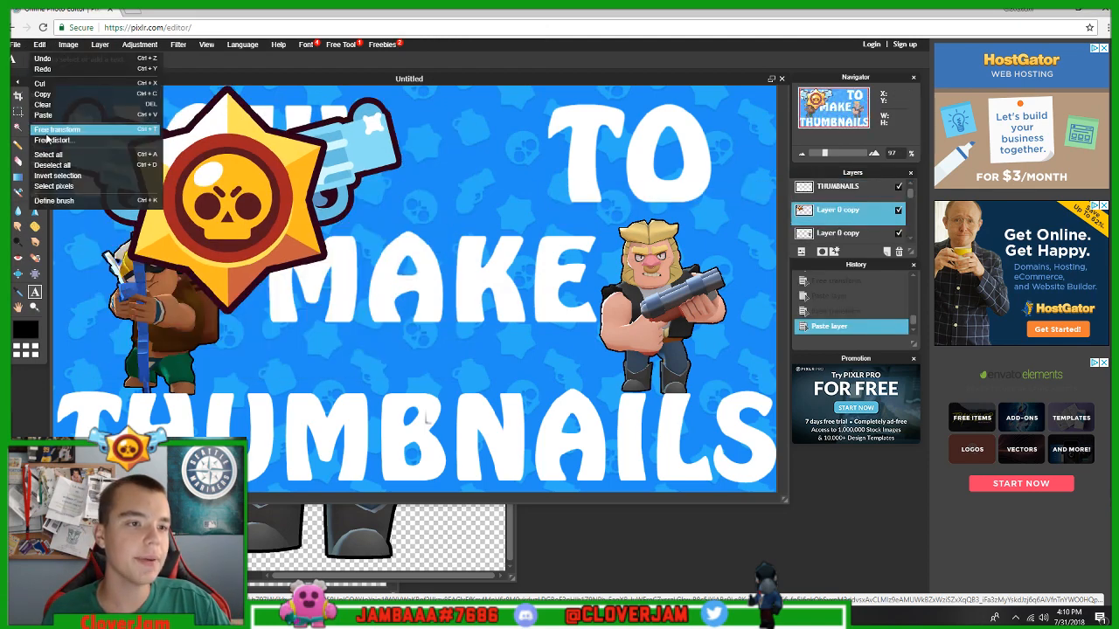
{"action": "left_click", "coordinate": [77, 133]}
{"action": "left_click_drag", "start_coordinate": [53, 86], "coordinate": [178, 149]}
{"action": "left_click_drag", "start_coordinate": [250, 213], "coordinate": [442, 181]}
{"action": "left_click", "coordinate": [559, 220]}
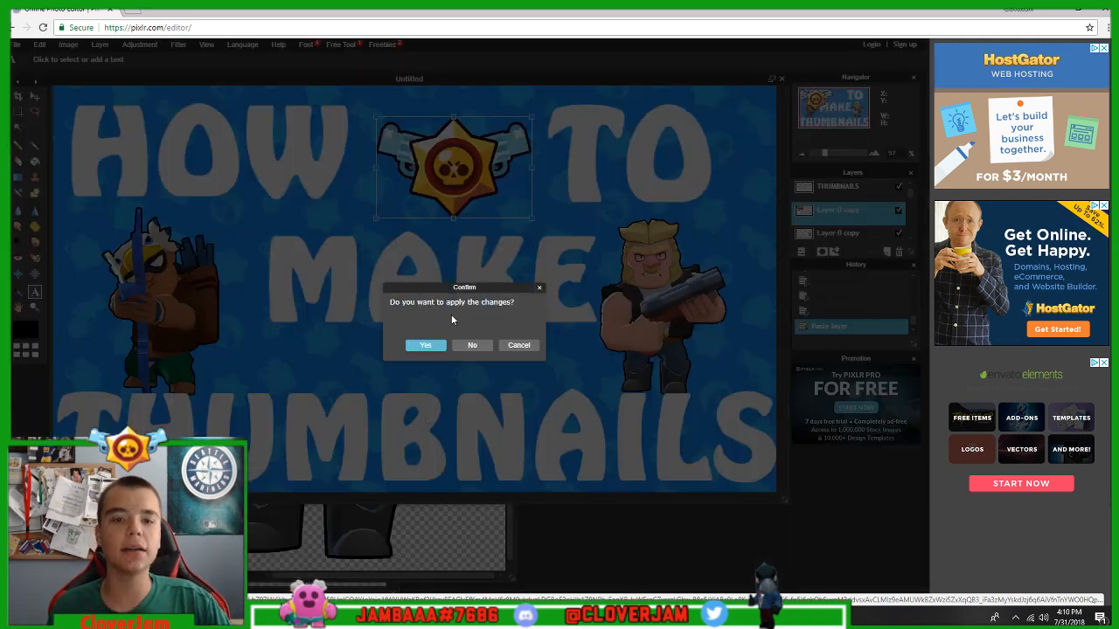
{"action": "left_click", "coordinate": [425, 345]}
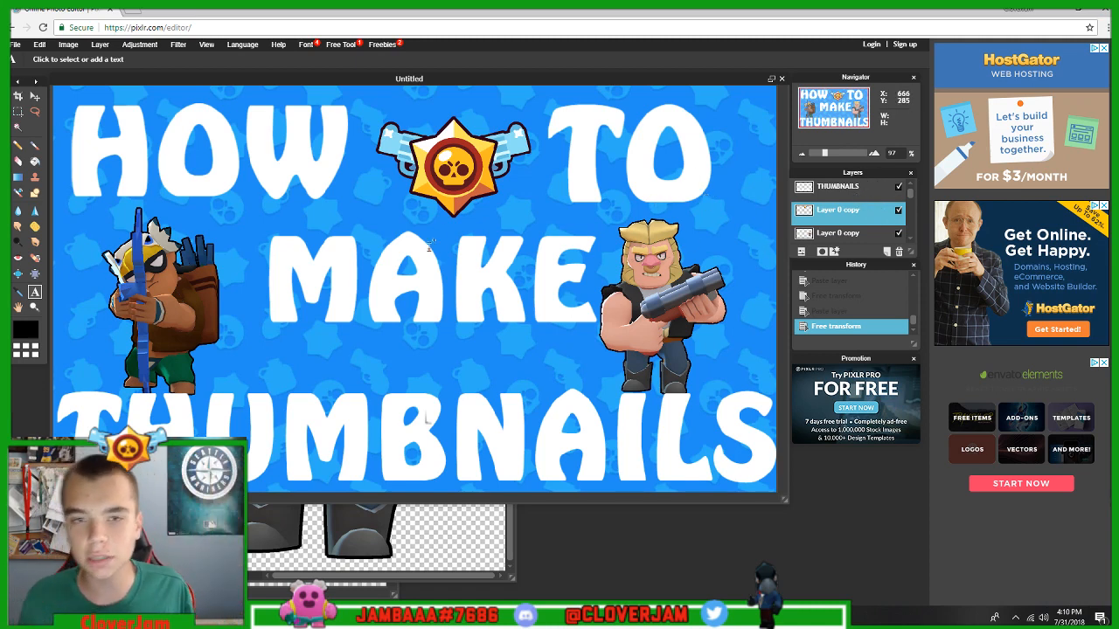
Step: Add a drop shadow layer style to the HOW layer and set its opacity to 100
{"action": "scroll", "coordinate": [841, 196], "scroll_direction": "down", "scroll_amount": 3}
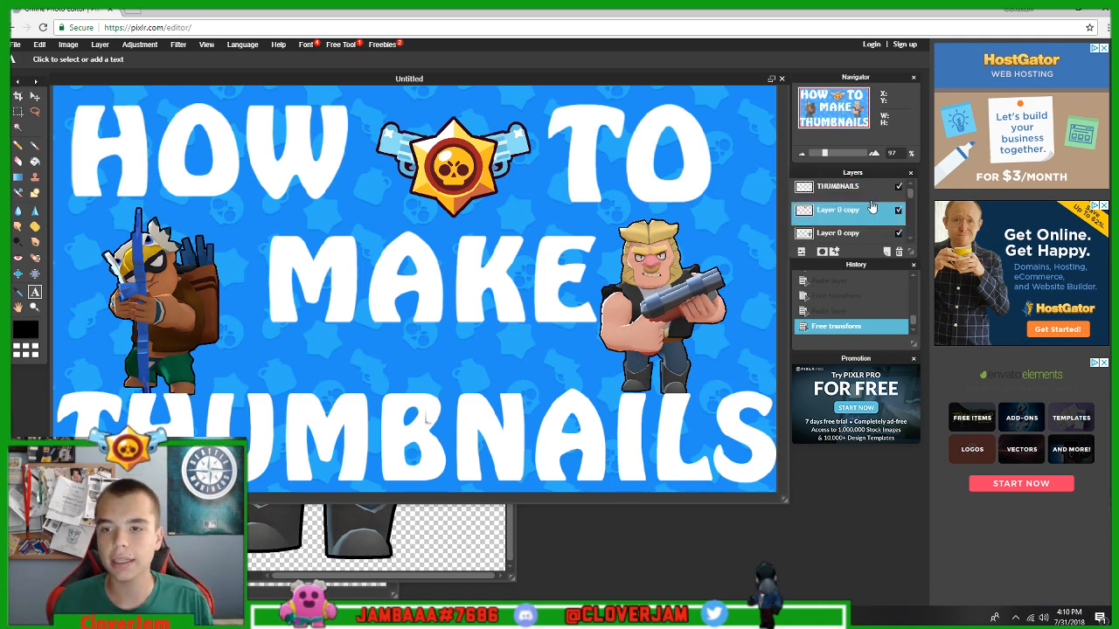
{"action": "scroll", "coordinate": [850, 221], "scroll_direction": "down", "scroll_amount": 1}
{"action": "left_click", "coordinate": [853, 220]}
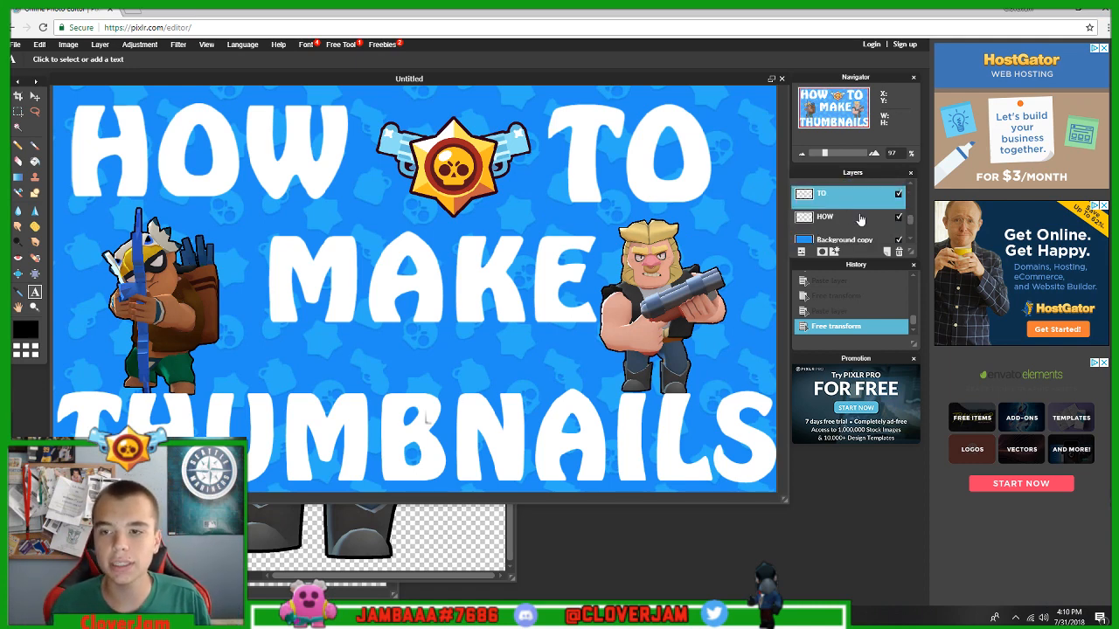
{"action": "right_click", "coordinate": [854, 221]}
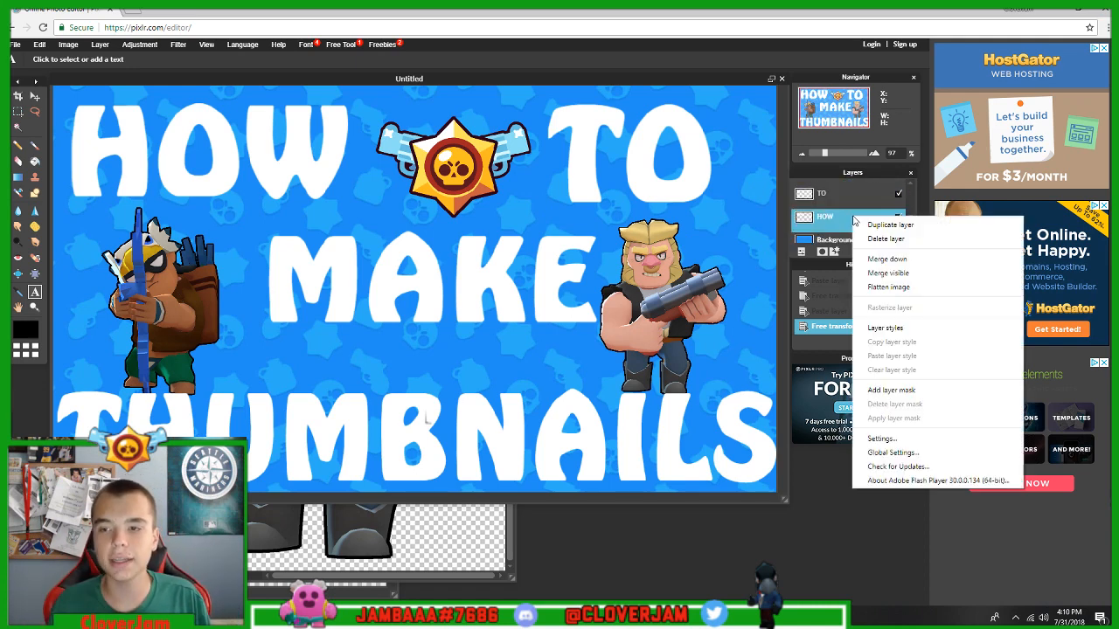
{"action": "left_click", "coordinate": [890, 328]}
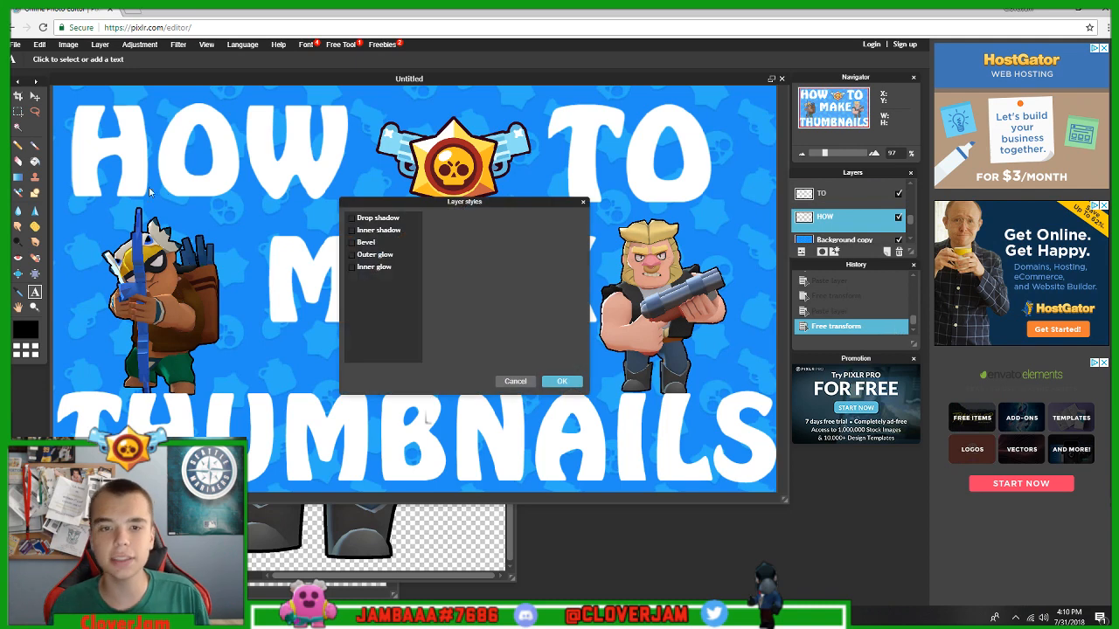
{"action": "left_click", "coordinate": [353, 219]}
{"action": "left_click", "coordinate": [376, 218]}
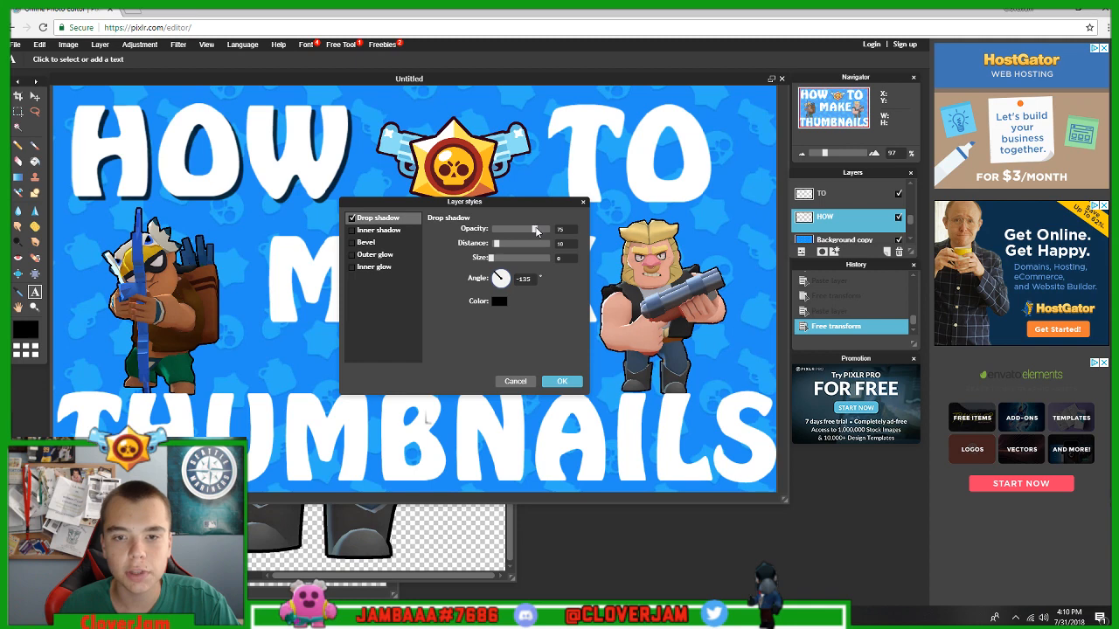
{"action": "left_click_drag", "start_coordinate": [538, 230], "coordinate": [564, 225]}
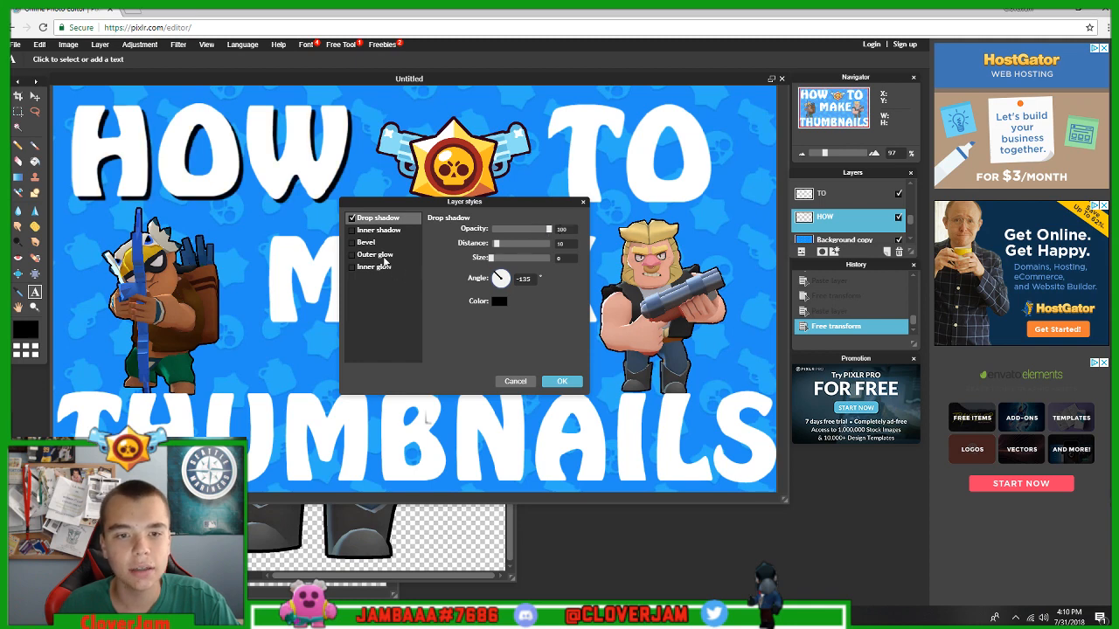
Step: Add a black outer glow with hardness 3 and size 21 to the HOW layer and apply the layer styles
{"action": "left_click", "coordinate": [390, 256]}
{"action": "left_click", "coordinate": [498, 276]}
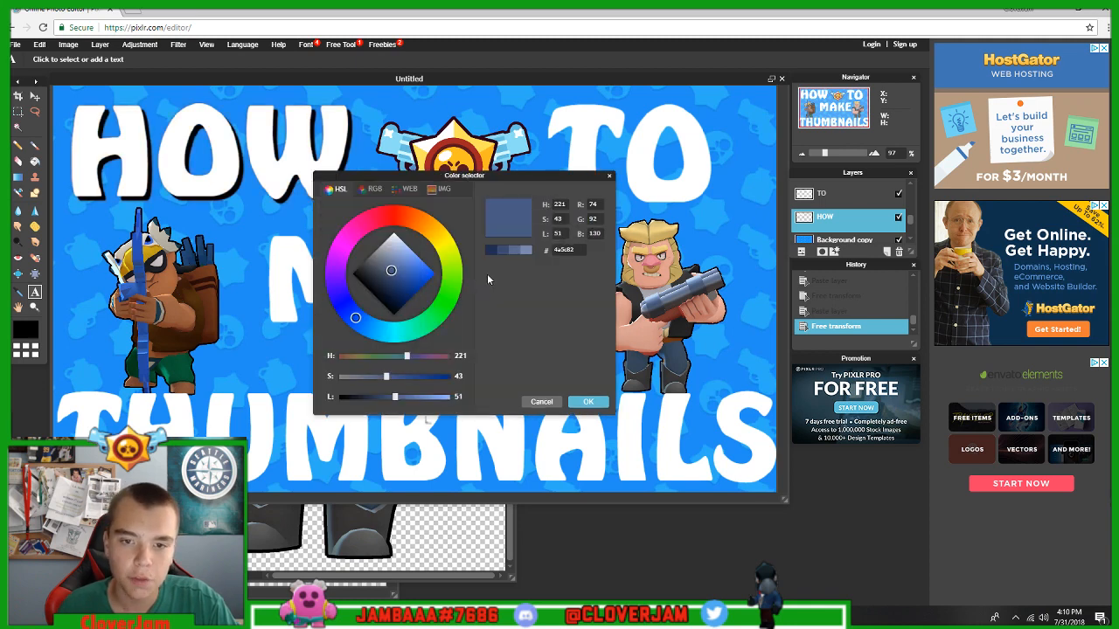
{"action": "left_click_drag", "start_coordinate": [381, 273], "coordinate": [352, 273]}
{"action": "left_click", "coordinate": [588, 404]}
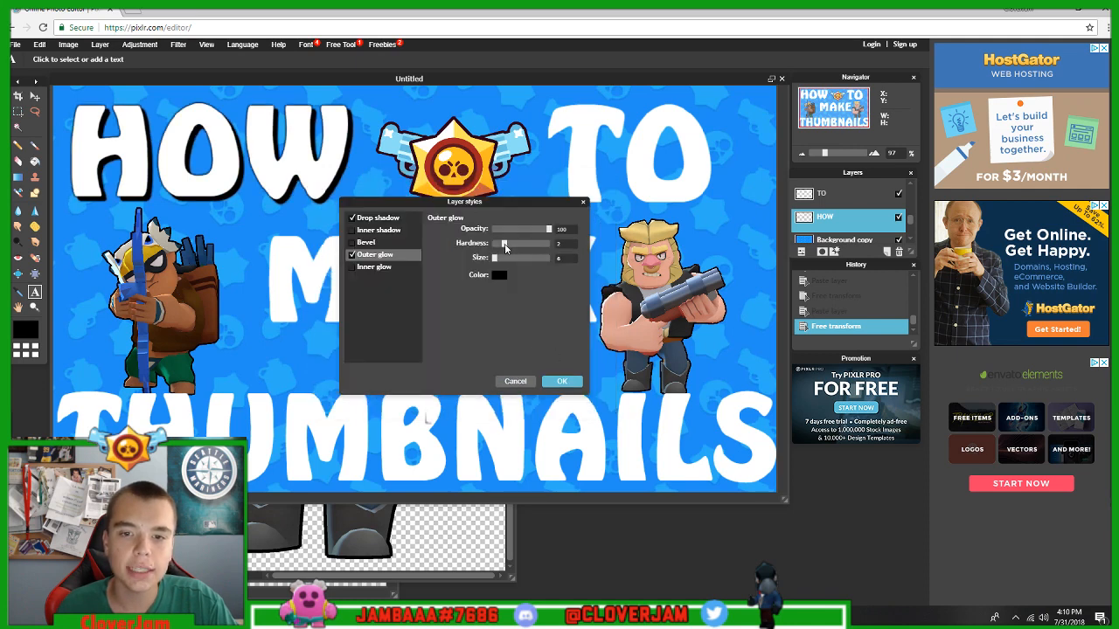
{"action": "left_click_drag", "start_coordinate": [505, 249], "coordinate": [502, 261]}
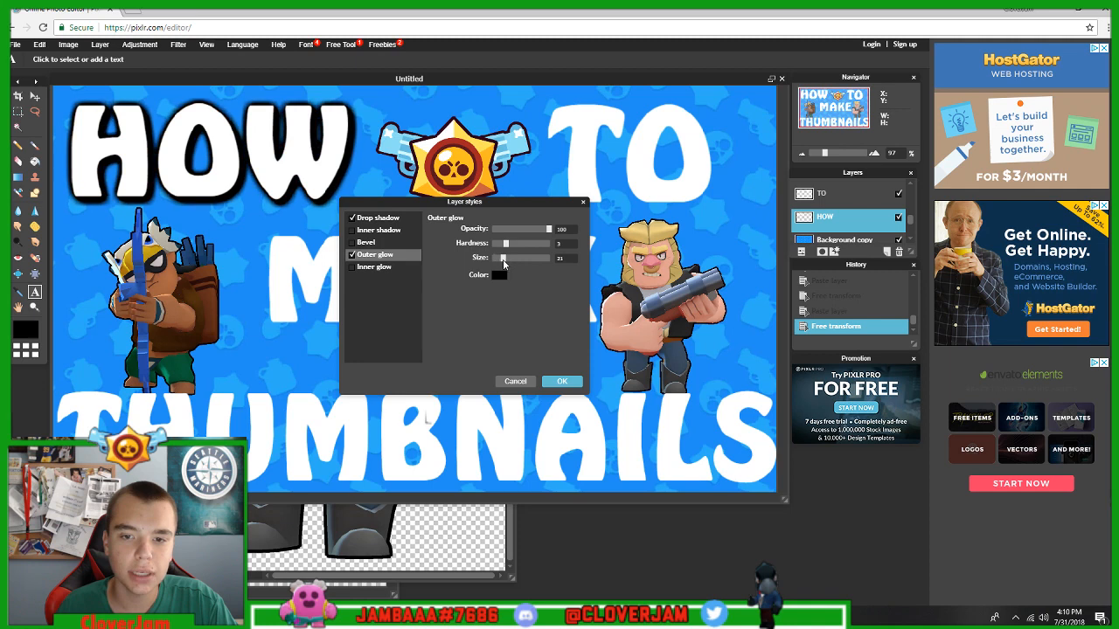
{"action": "left_click", "coordinate": [560, 381]}
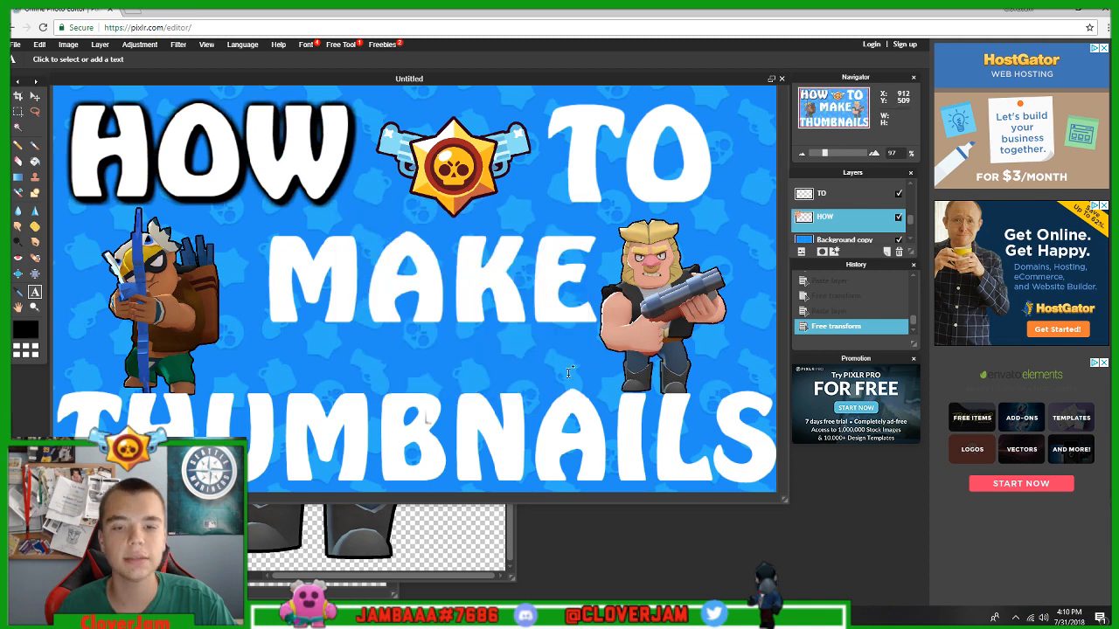
Step: Add a drop shadow layer style to the TO layer and set its opacity to 100
{"action": "left_click", "coordinate": [883, 197]}
{"action": "right_click", "coordinate": [881, 195]}
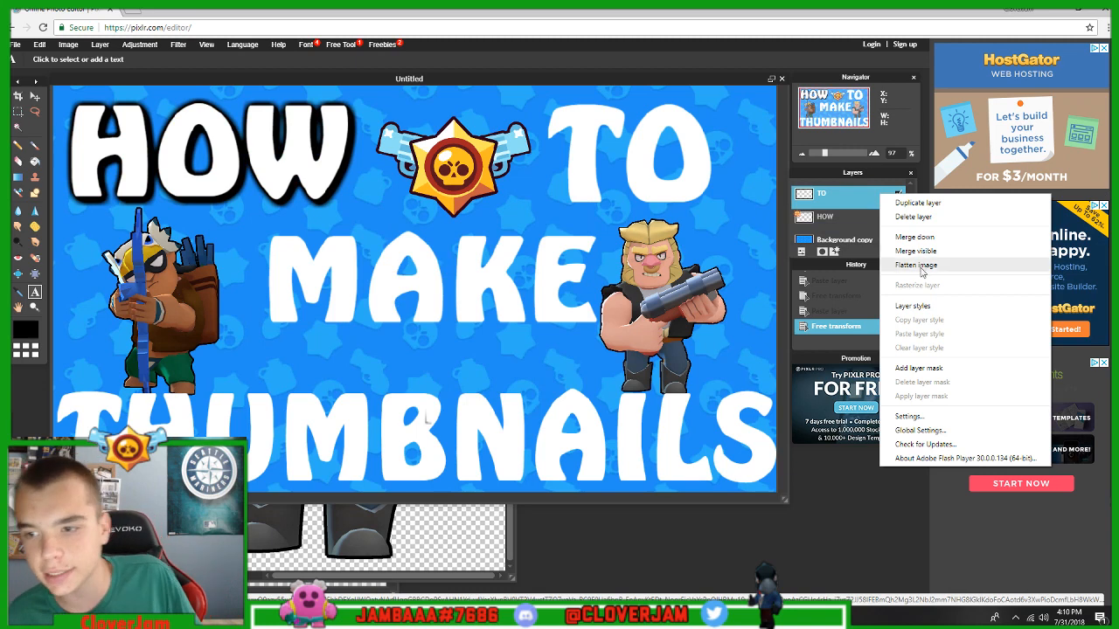
{"action": "left_click", "coordinate": [912, 305]}
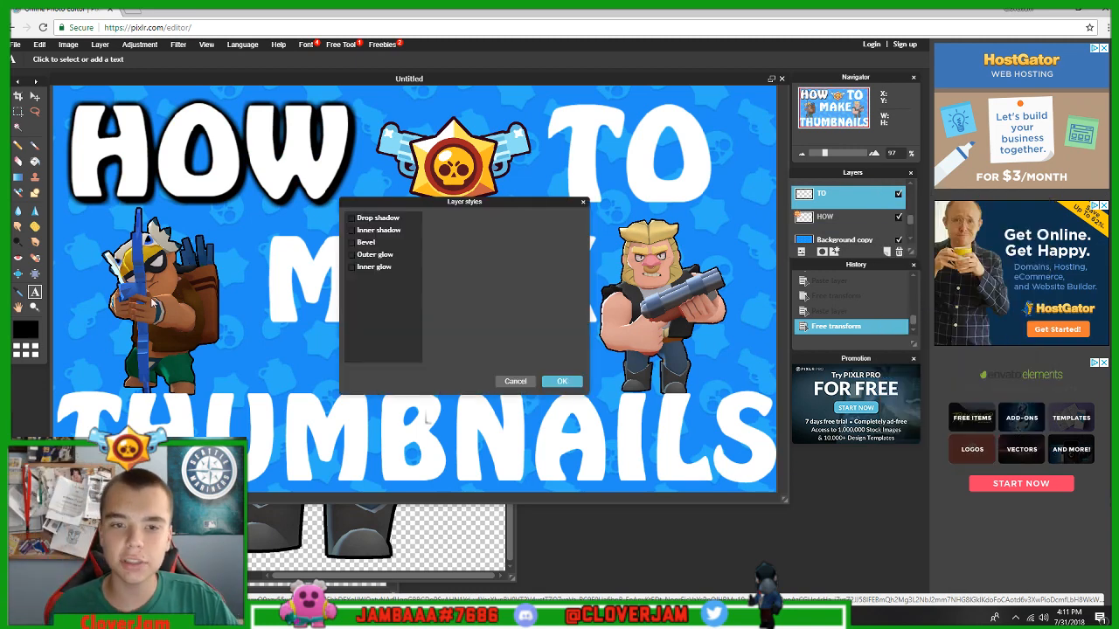
{"action": "left_click", "coordinate": [353, 219]}
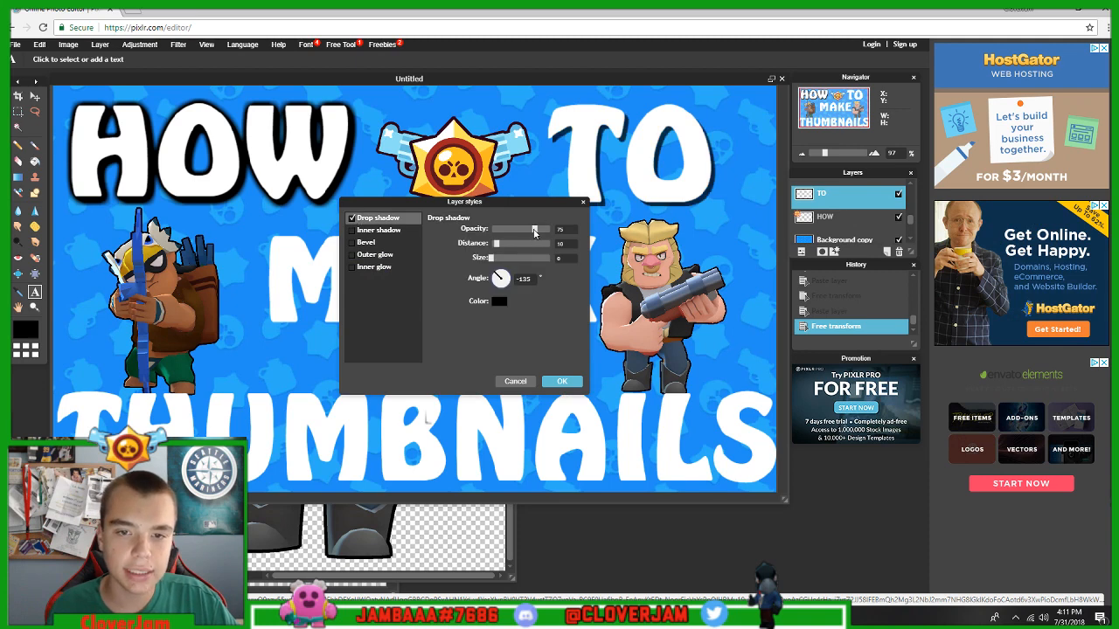
{"action": "left_click_drag", "start_coordinate": [511, 230], "coordinate": [585, 236]}
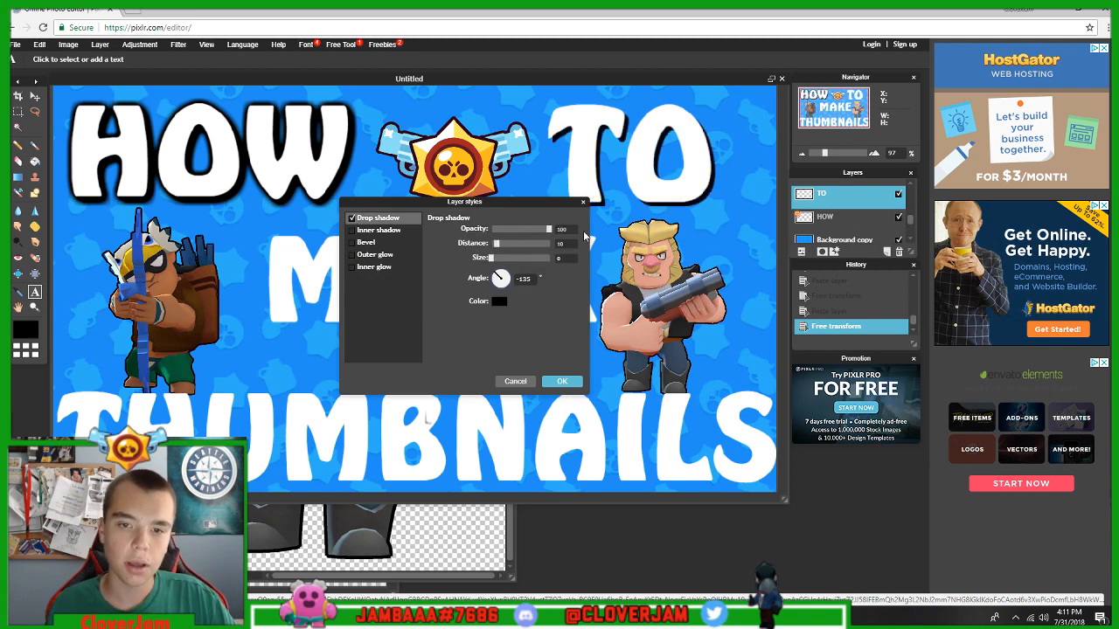
Step: Add a black outer glow with hardness 3 and size 20 to the TO layer and apply the layer styles
{"action": "left_click", "coordinate": [418, 255]}
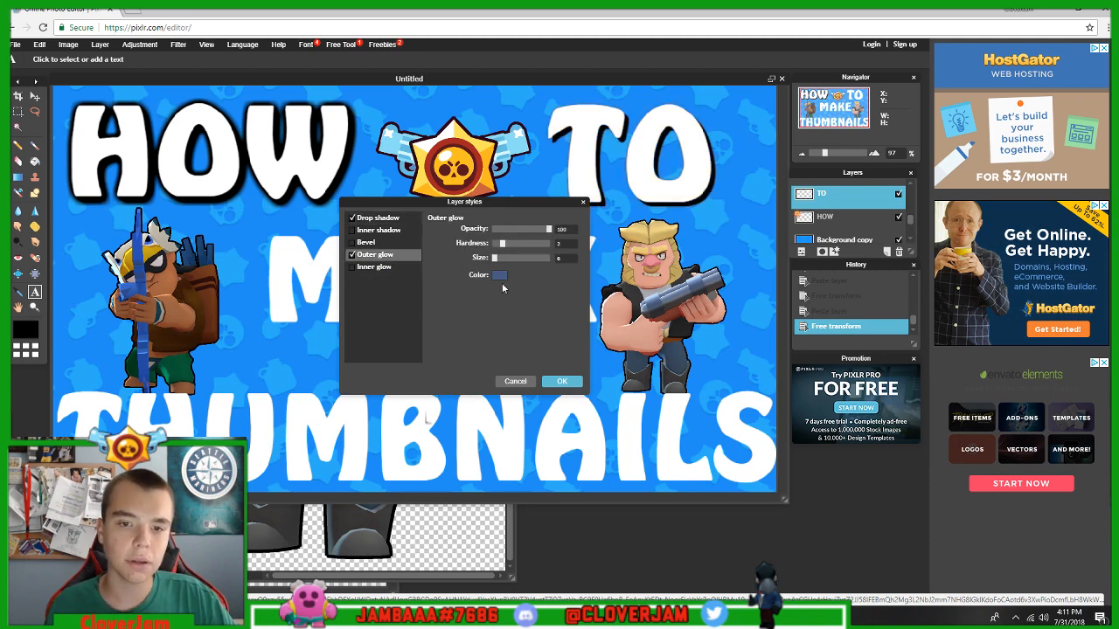
{"action": "left_click", "coordinate": [498, 277]}
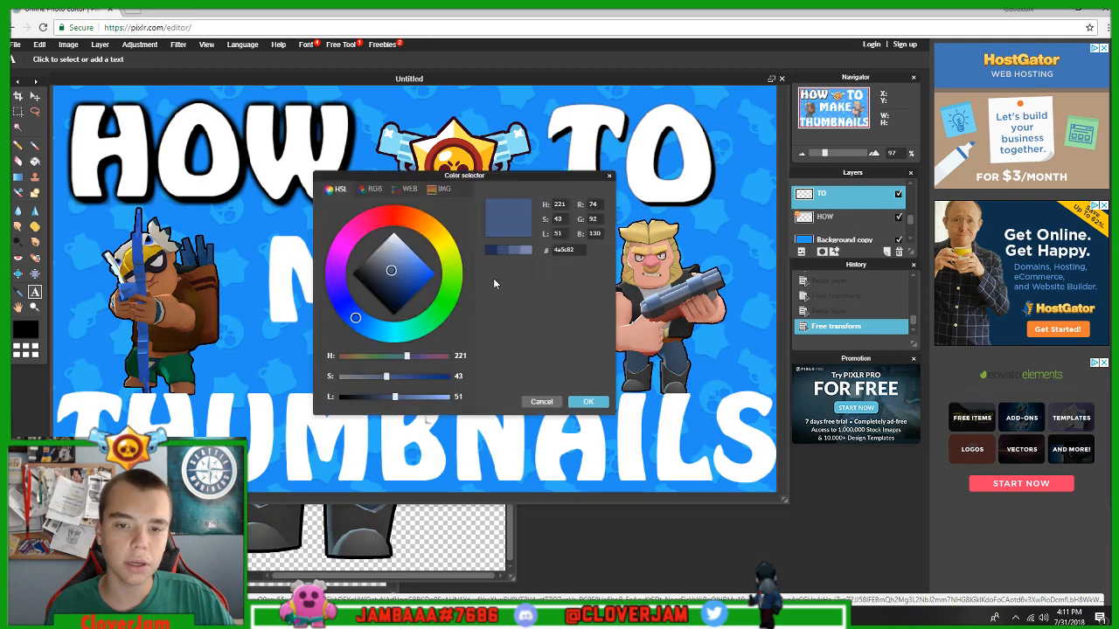
{"action": "left_click", "coordinate": [585, 403]}
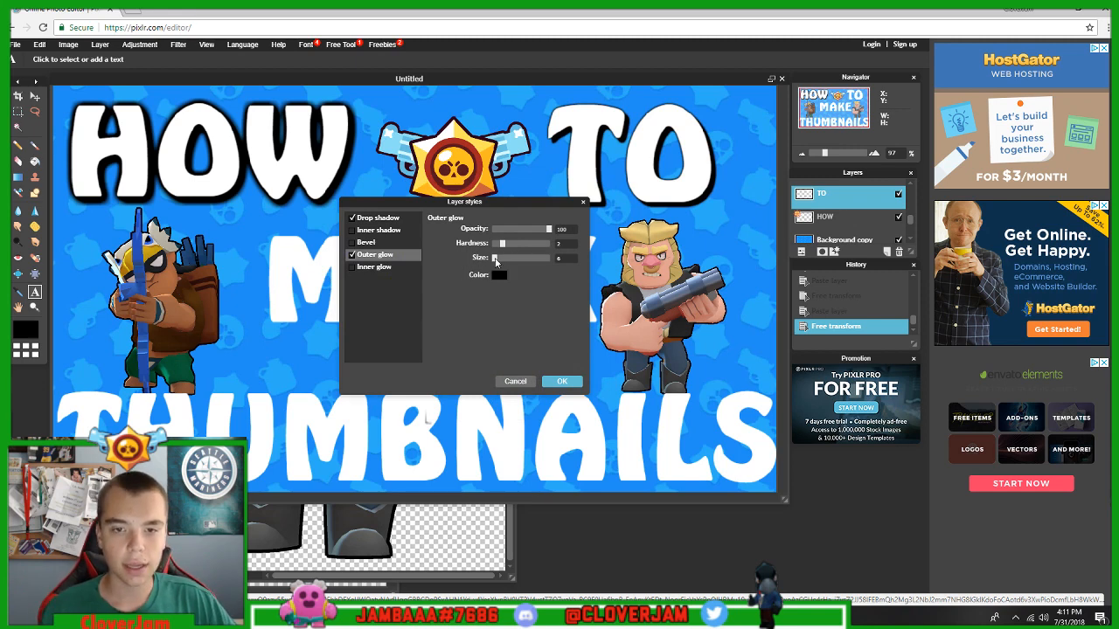
{"action": "left_click_drag", "start_coordinate": [495, 258], "coordinate": [504, 257]}
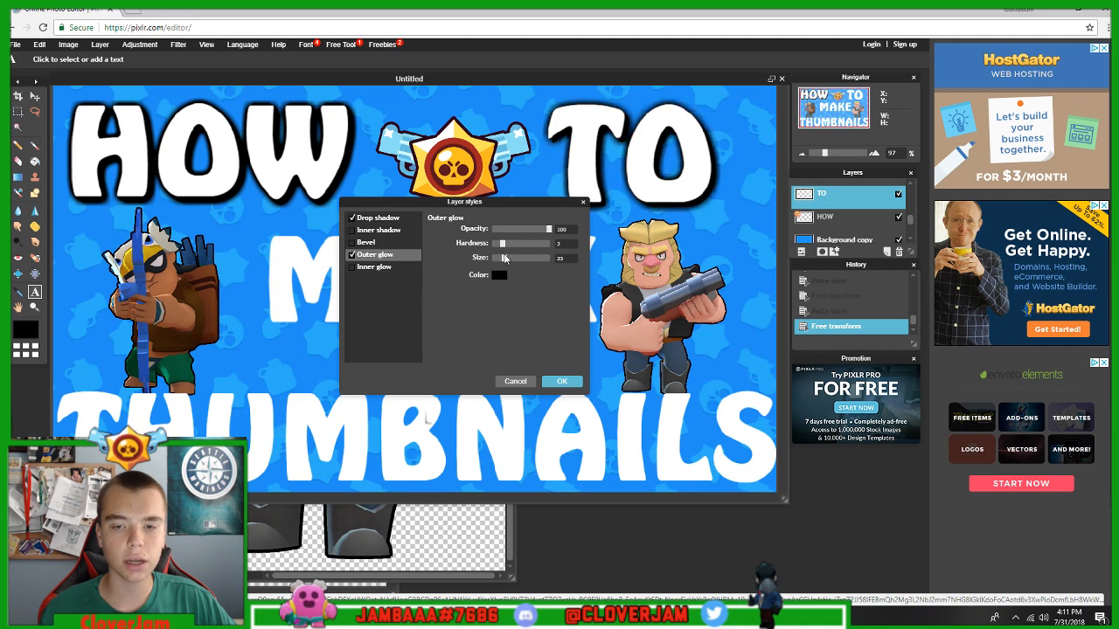
{"action": "left_click", "coordinate": [507, 246]}
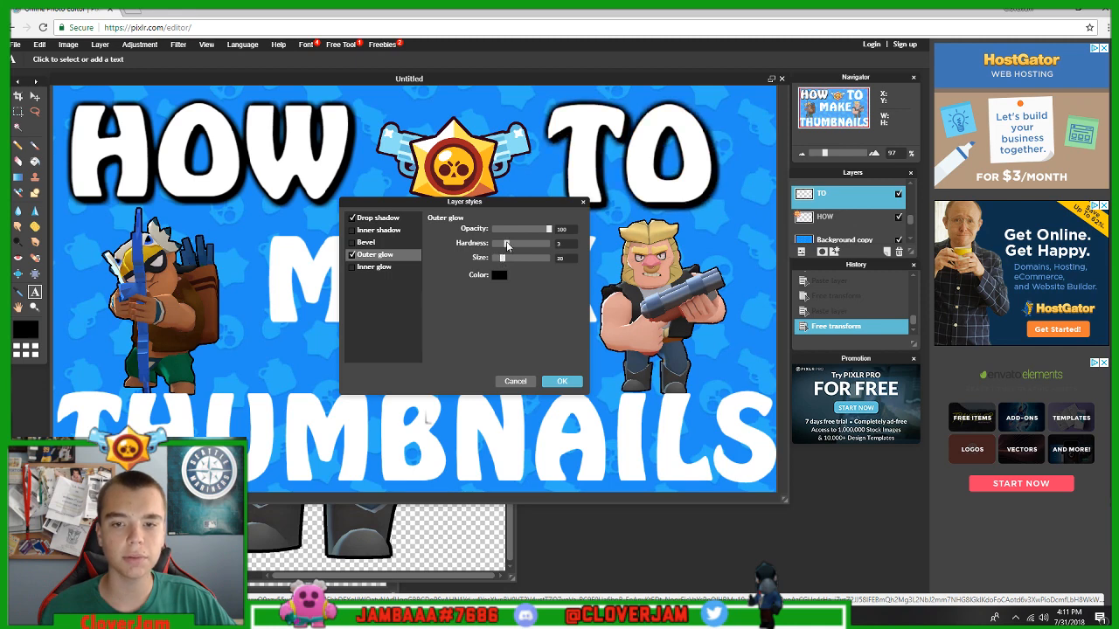
{"action": "left_click", "coordinate": [562, 379]}
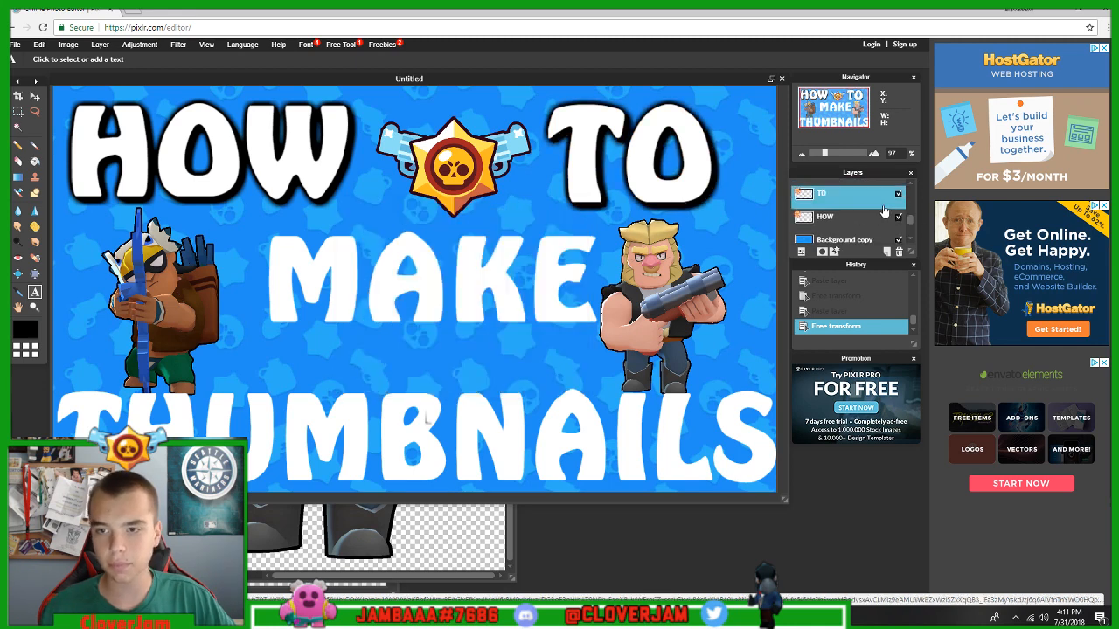
Step: Add a drop shadow layer style with opacity 100 to the MAKE layer
{"action": "scroll", "coordinate": [884, 211], "scroll_direction": "up", "scroll_amount": 2}
{"action": "right_click", "coordinate": [848, 192]}
{"action": "left_click", "coordinate": [885, 306]}
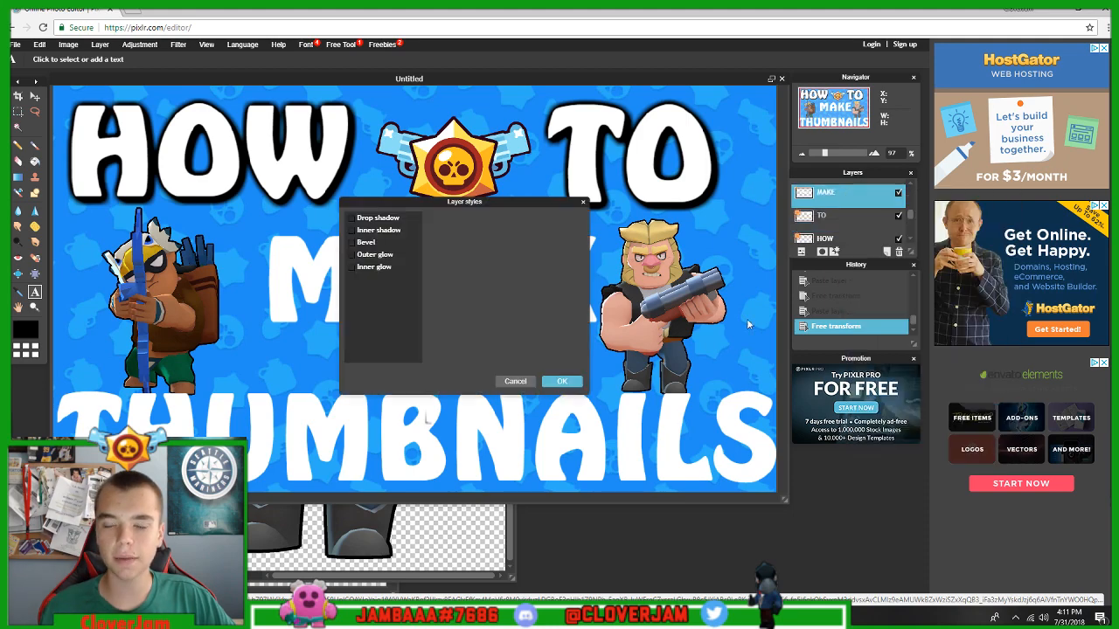
{"action": "left_click", "coordinate": [410, 219]}
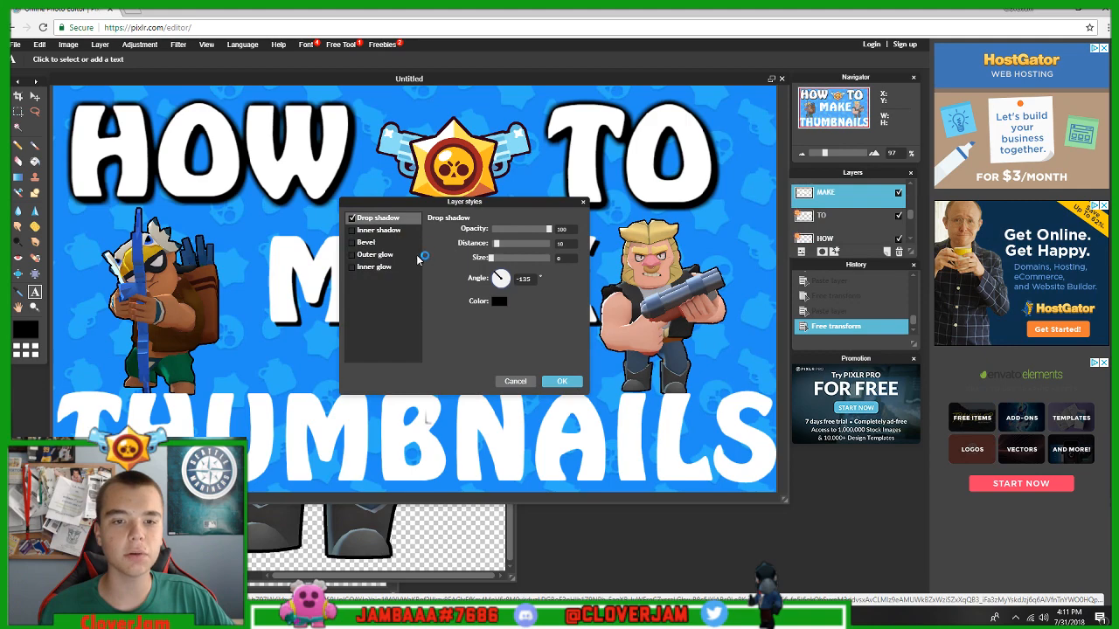
Step: Add a black outer glow with size 22 and increased hardness to the MAKE layer and apply the layer styles
{"action": "left_click", "coordinate": [417, 256]}
{"action": "left_click", "coordinate": [501, 276]}
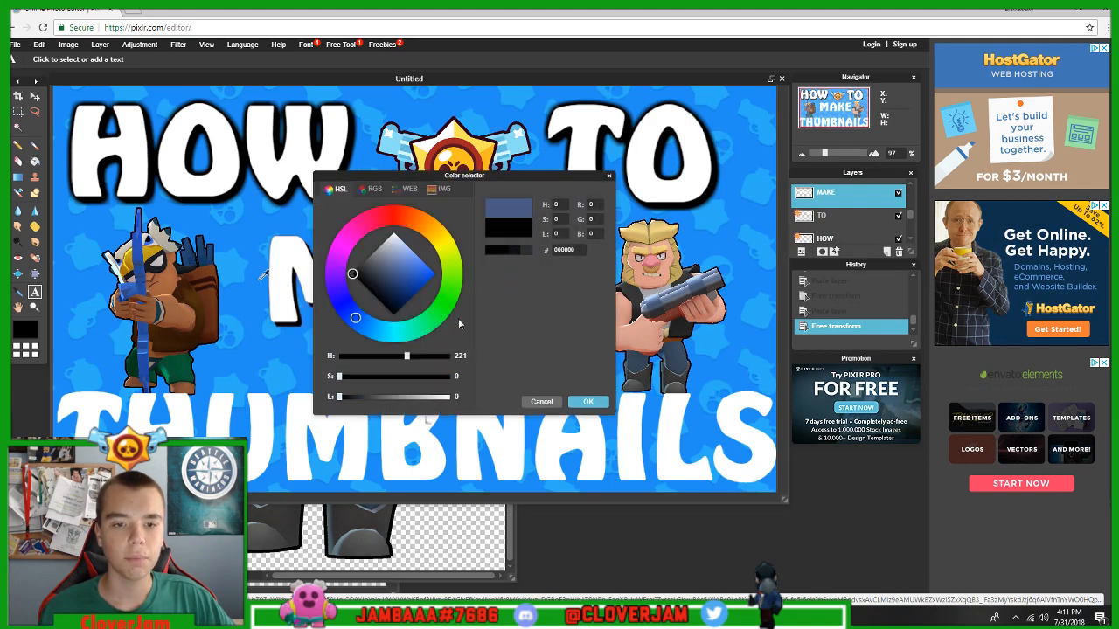
{"action": "left_click", "coordinate": [607, 402]}
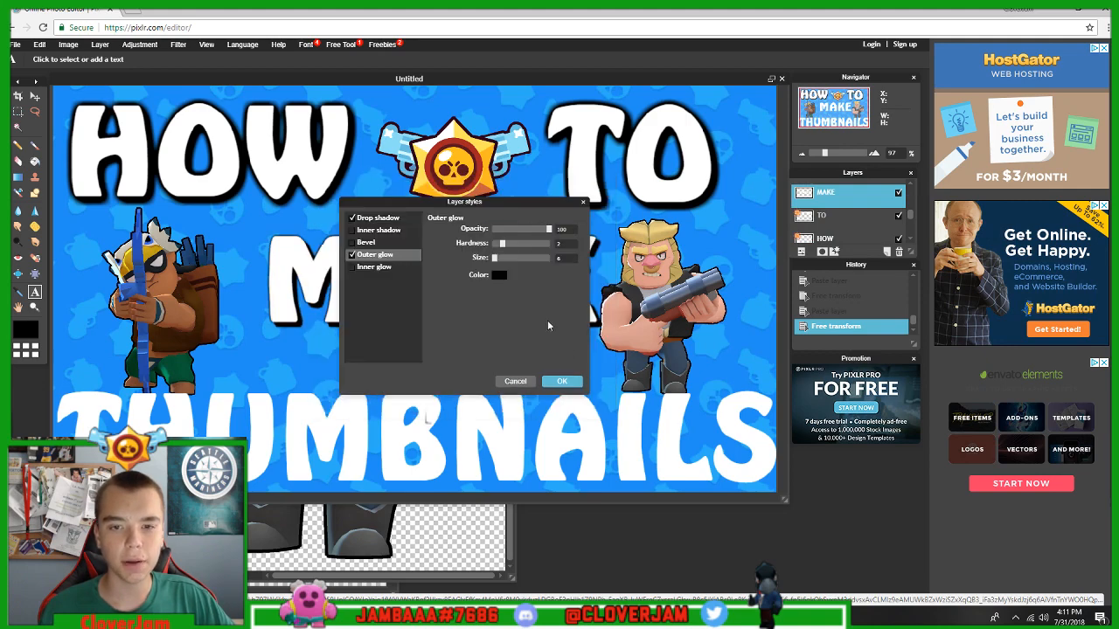
{"action": "left_click_drag", "start_coordinate": [494, 257], "coordinate": [504, 261]}
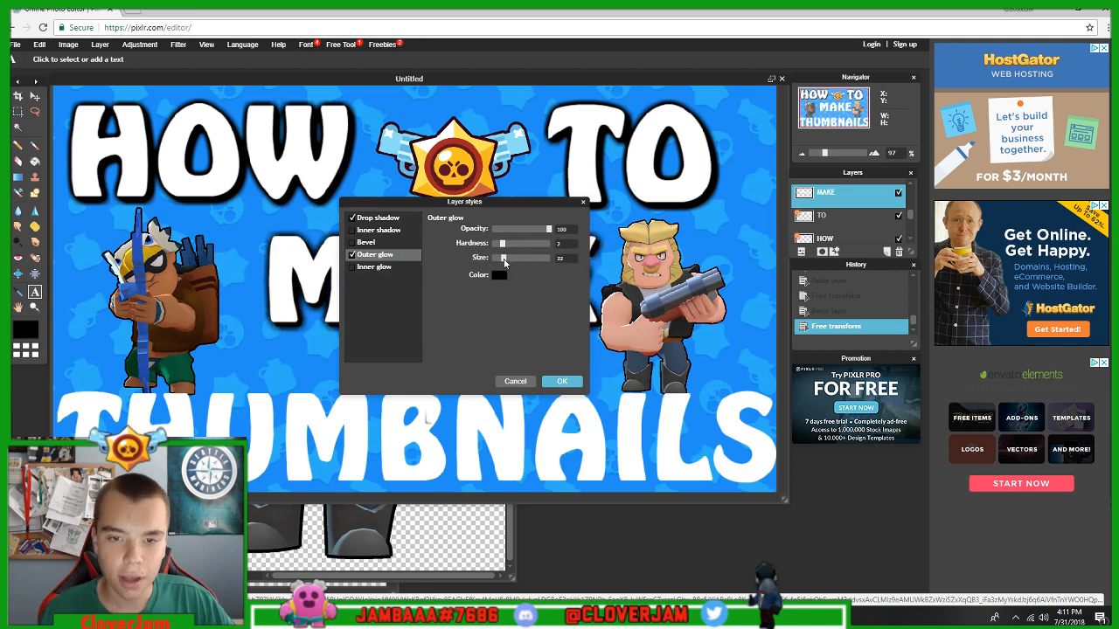
{"action": "left_click_drag", "start_coordinate": [505, 262], "coordinate": [511, 248]}
{"action": "left_click", "coordinate": [562, 382]}
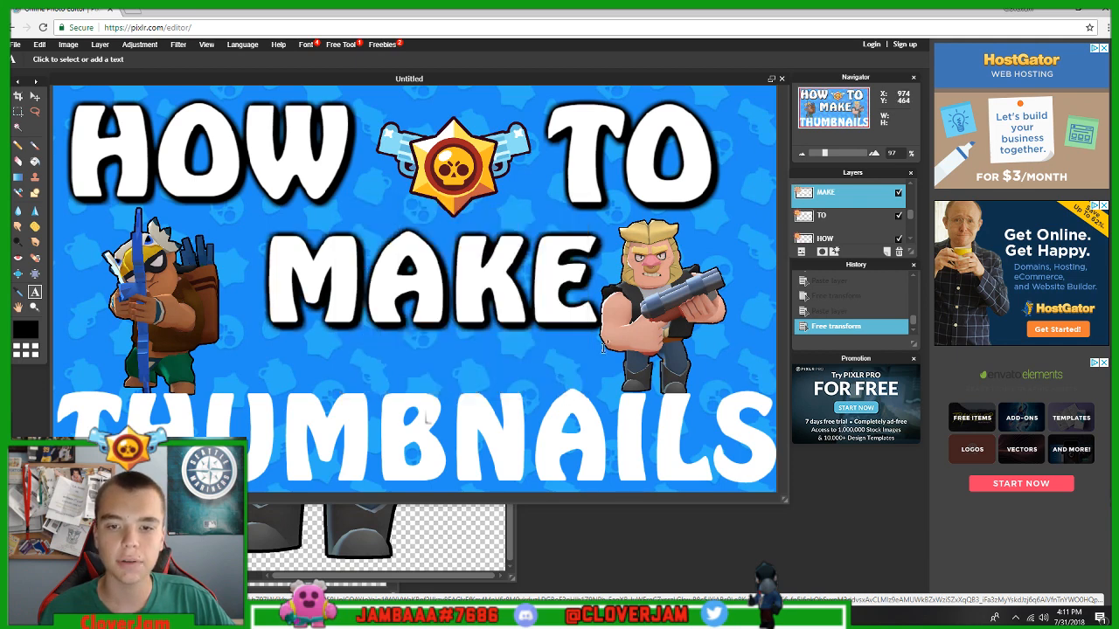
Step: Add a drop shadow layer style with opacity 100 to the THUMBNAILS layer, leaving the inner shadow off
{"action": "scroll", "coordinate": [852, 209], "scroll_direction": "up", "scroll_amount": 3}
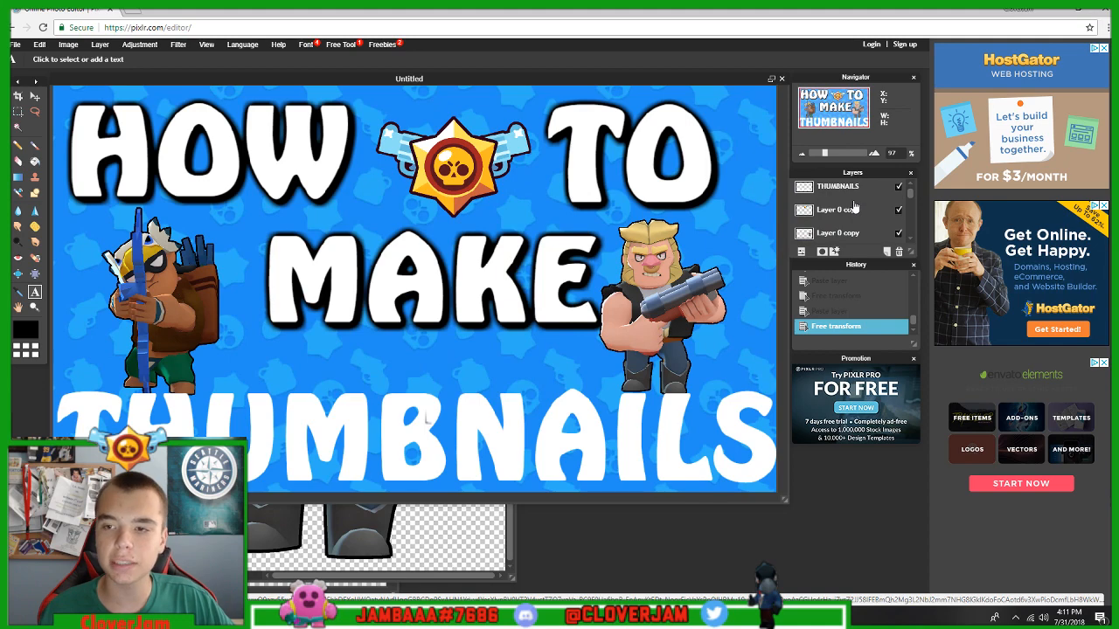
{"action": "left_click", "coordinate": [841, 187]}
{"action": "right_click", "coordinate": [841, 189]}
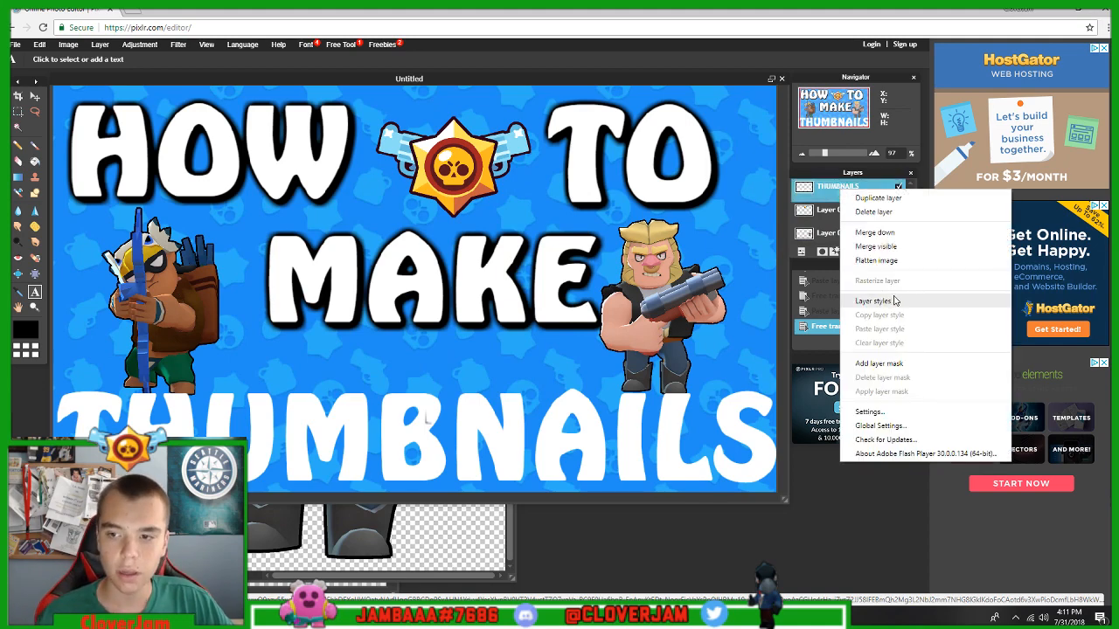
{"action": "left_click", "coordinate": [874, 300]}
{"action": "left_click", "coordinate": [393, 229]}
{"action": "left_click", "coordinate": [405, 221]}
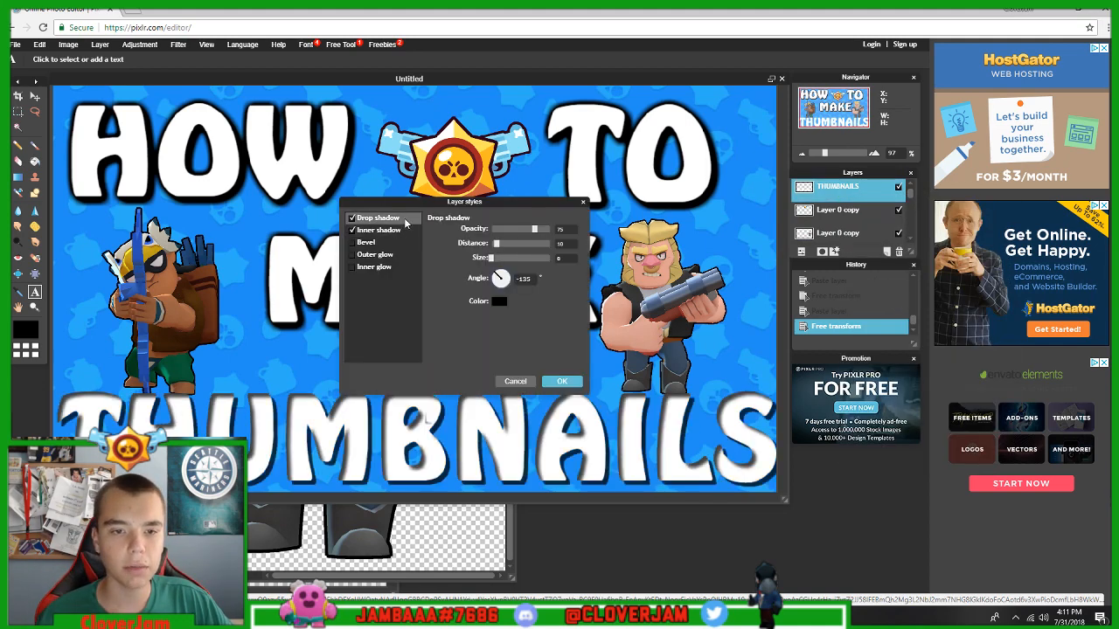
{"action": "left_click", "coordinate": [353, 230]}
{"action": "left_click_drag", "start_coordinate": [534, 229], "coordinate": [631, 228]}
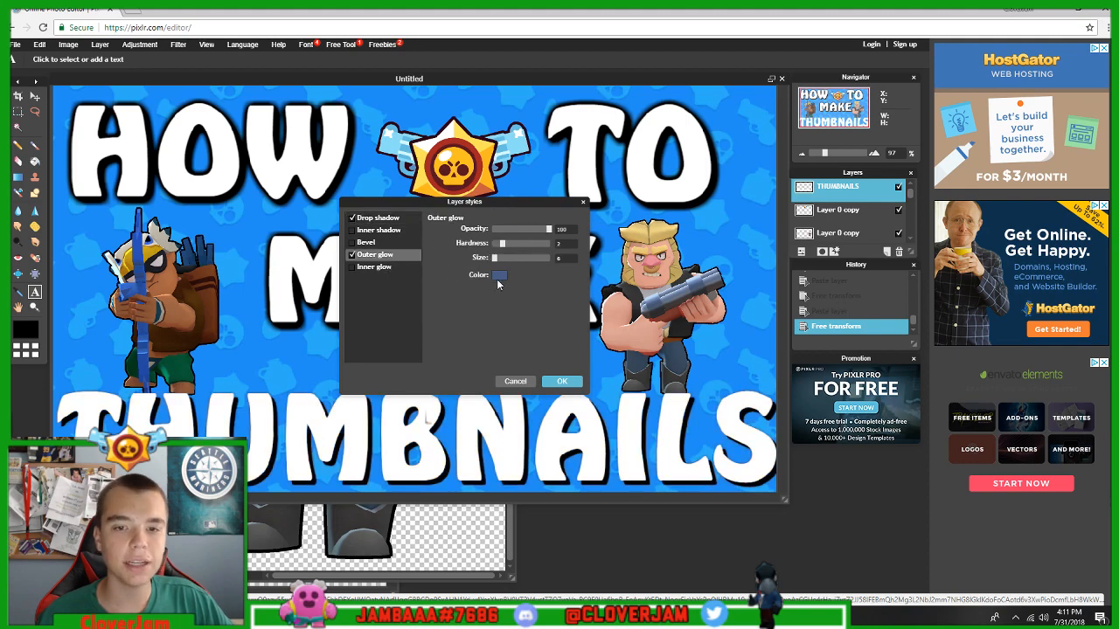
Step: Add a black outer glow with hardness 3 and size 20 to the THUMBNAILS layer and apply the layer styles
{"action": "left_click", "coordinate": [498, 301]}
{"action": "left_click", "coordinate": [583, 401]}
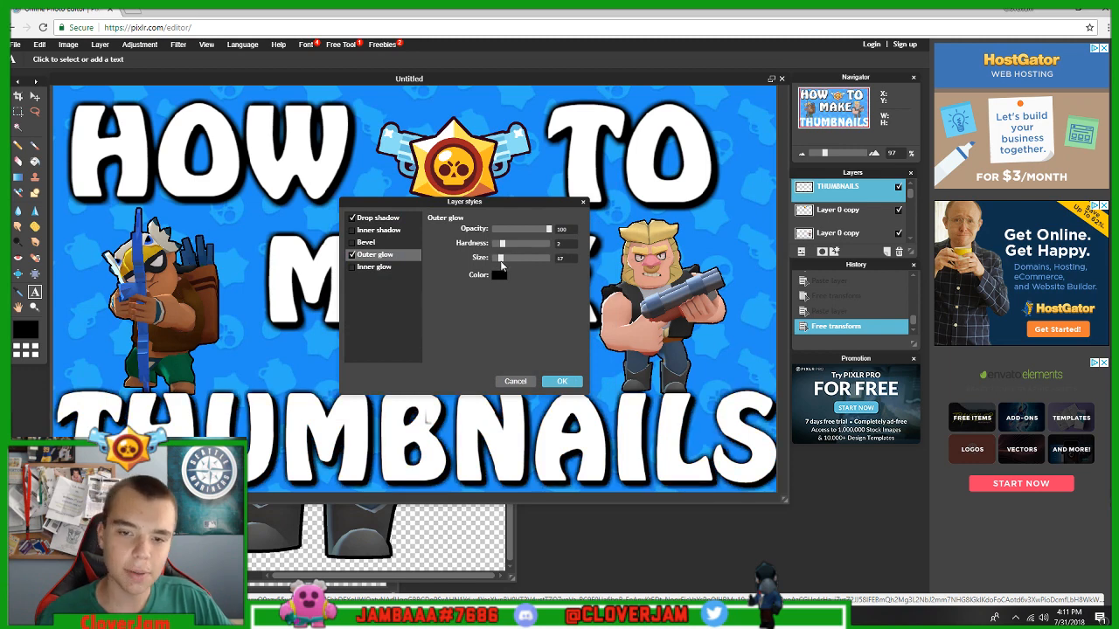
{"action": "left_click_drag", "start_coordinate": [500, 258], "coordinate": [503, 259]}
{"action": "left_click", "coordinate": [511, 245]}
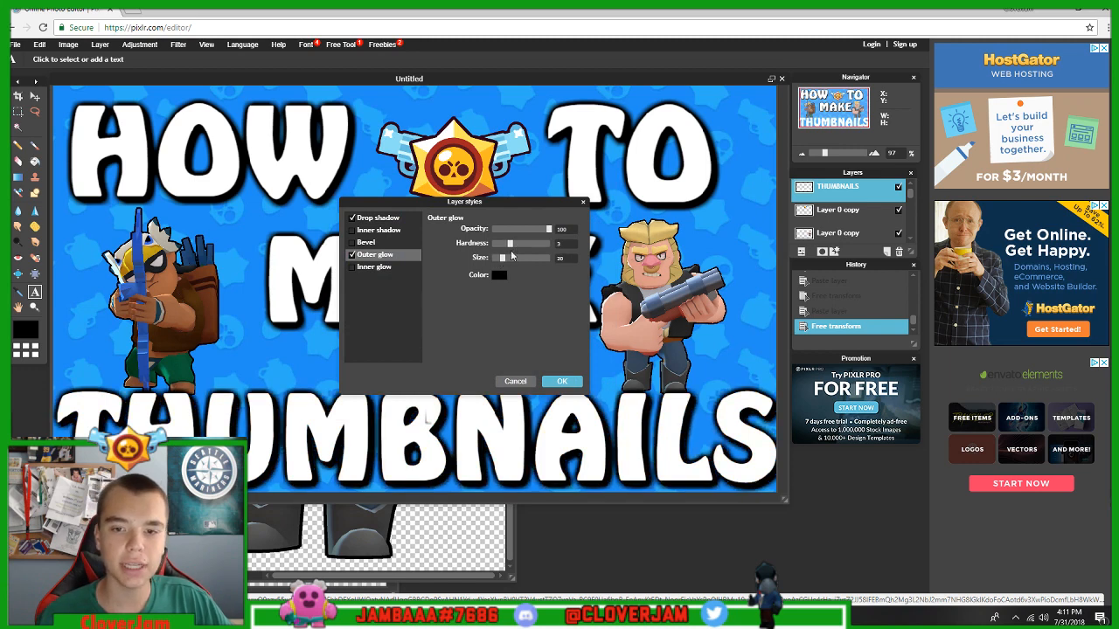
{"action": "left_click", "coordinate": [564, 382]}
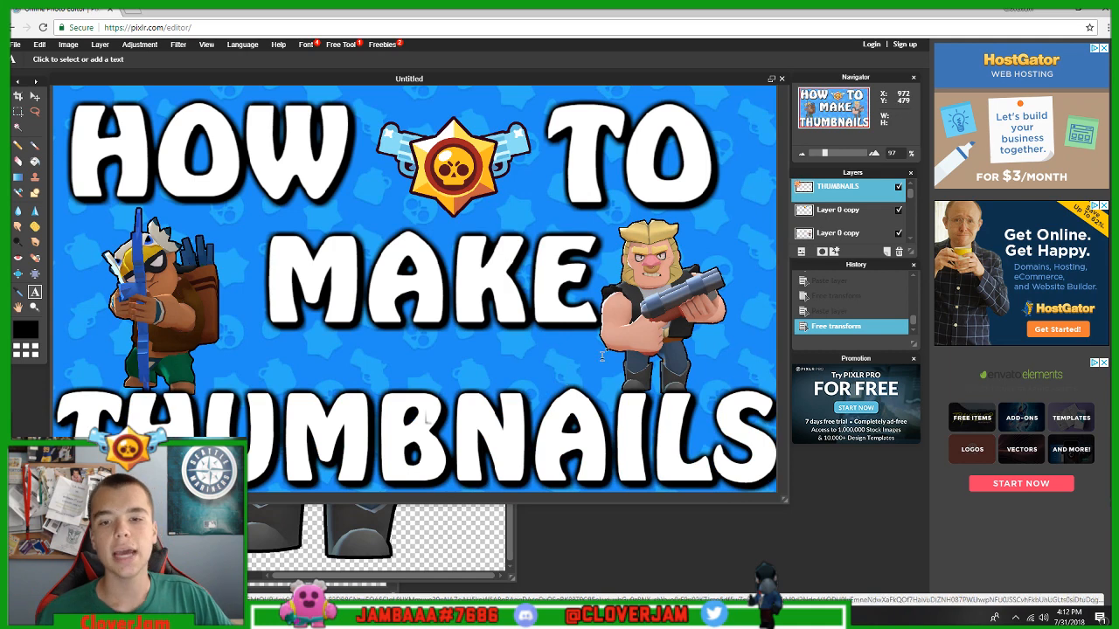
Step: Move the MAKE text slightly down and left with Free transform, centring it between the two characters, and apply the changes
{"action": "scroll", "coordinate": [857, 219], "scroll_direction": "down", "scroll_amount": 3}
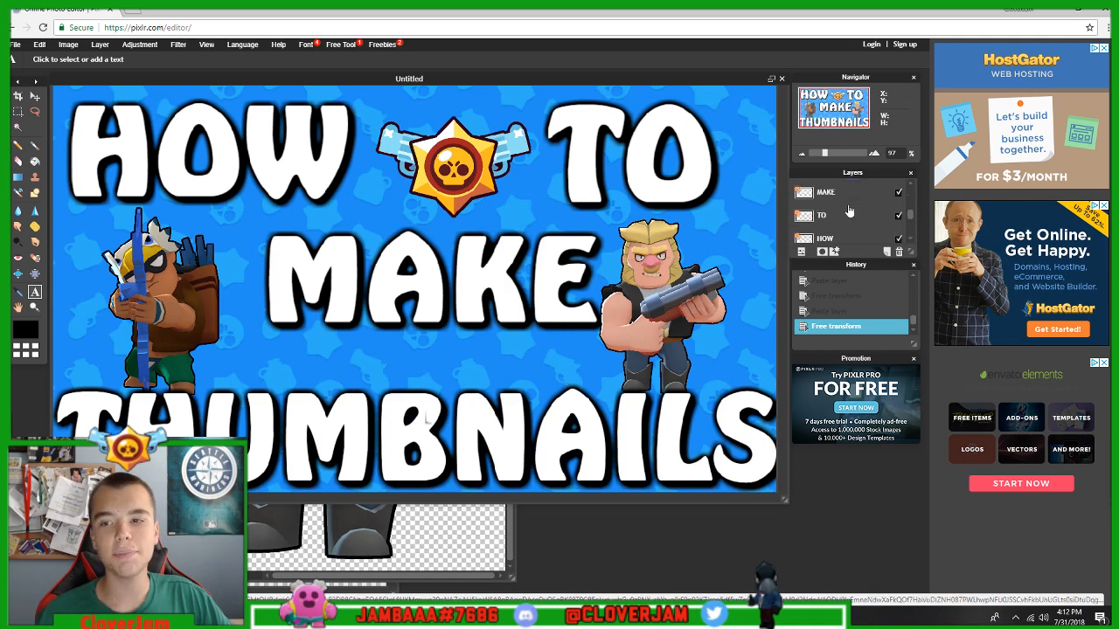
{"action": "left_click", "coordinate": [843, 196]}
{"action": "left_click", "coordinate": [39, 44]}
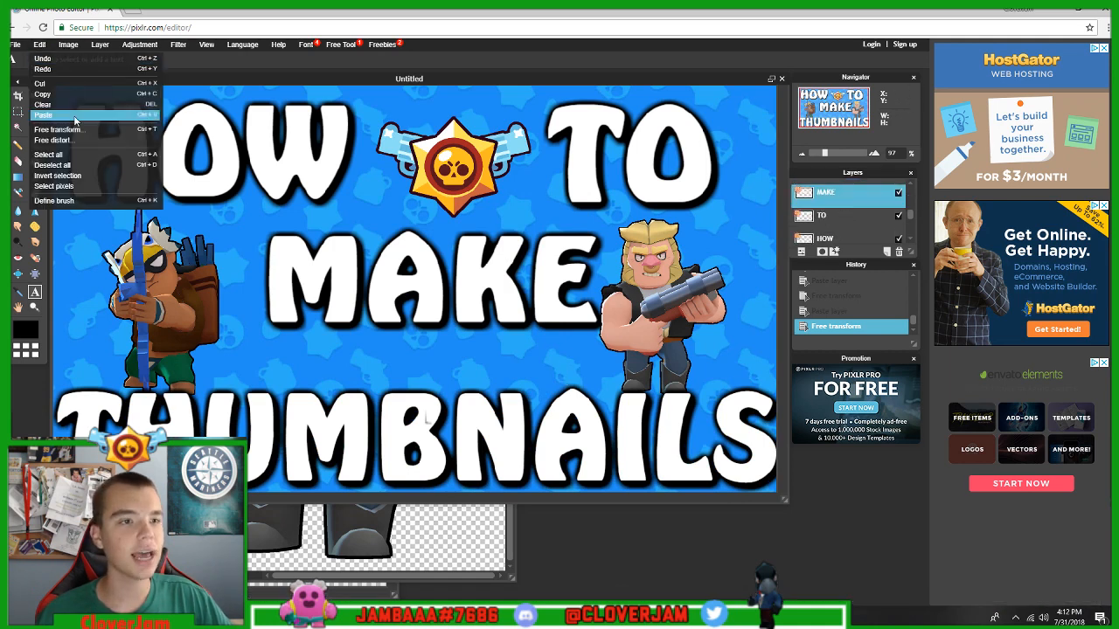
{"action": "left_click", "coordinate": [83, 134]}
{"action": "left_click_drag", "start_coordinate": [442, 300], "coordinate": [415, 315]}
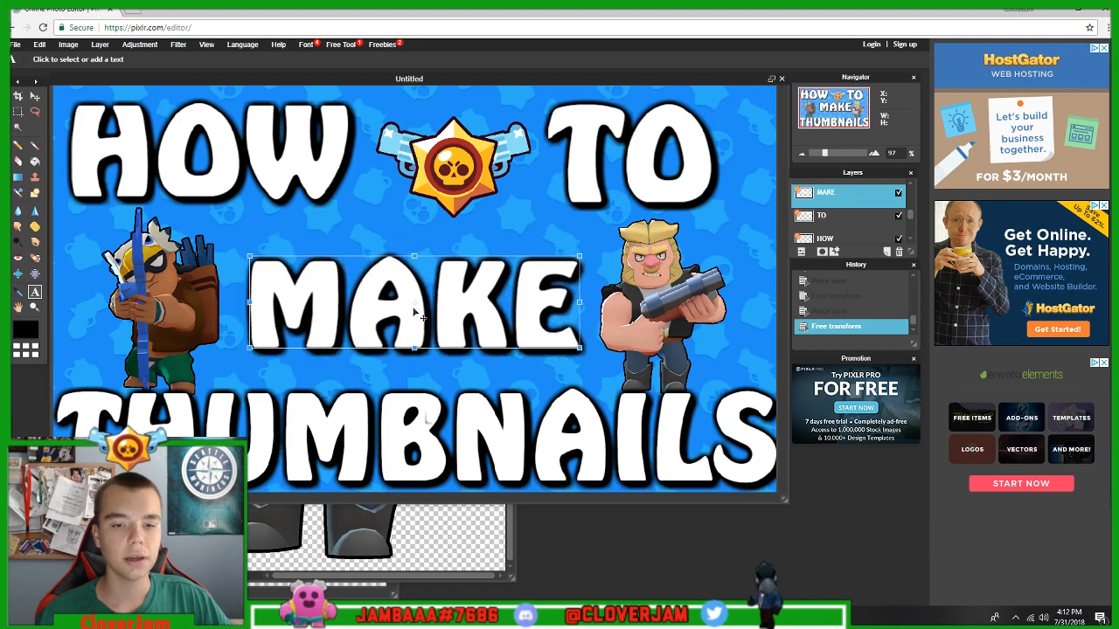
{"action": "left_click", "coordinate": [749, 327]}
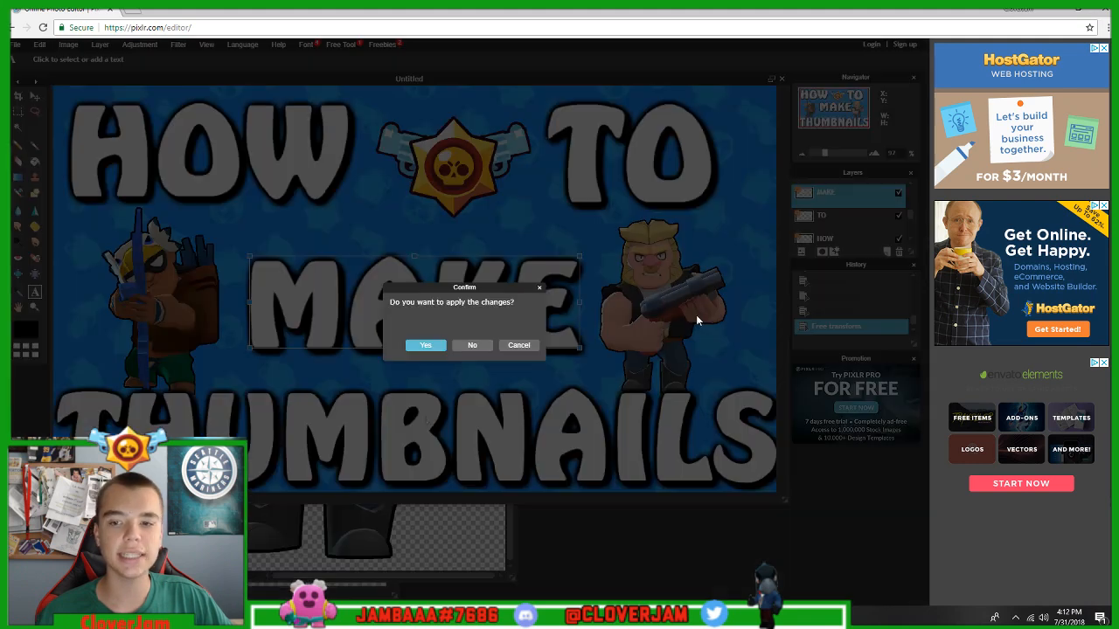
{"action": "left_click", "coordinate": [433, 346]}
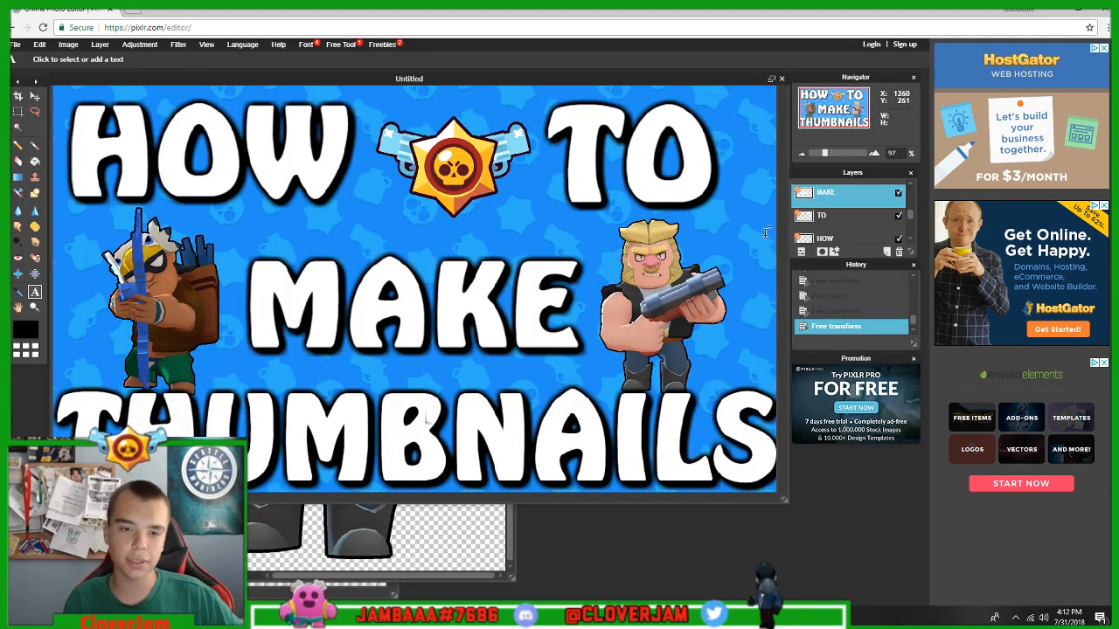
Step: Select the HOW layer
{"action": "scroll", "coordinate": [835, 214], "scroll_direction": "up", "scroll_amount": 3}
{"action": "scroll", "coordinate": [832, 209], "scroll_direction": "down", "scroll_amount": 4}
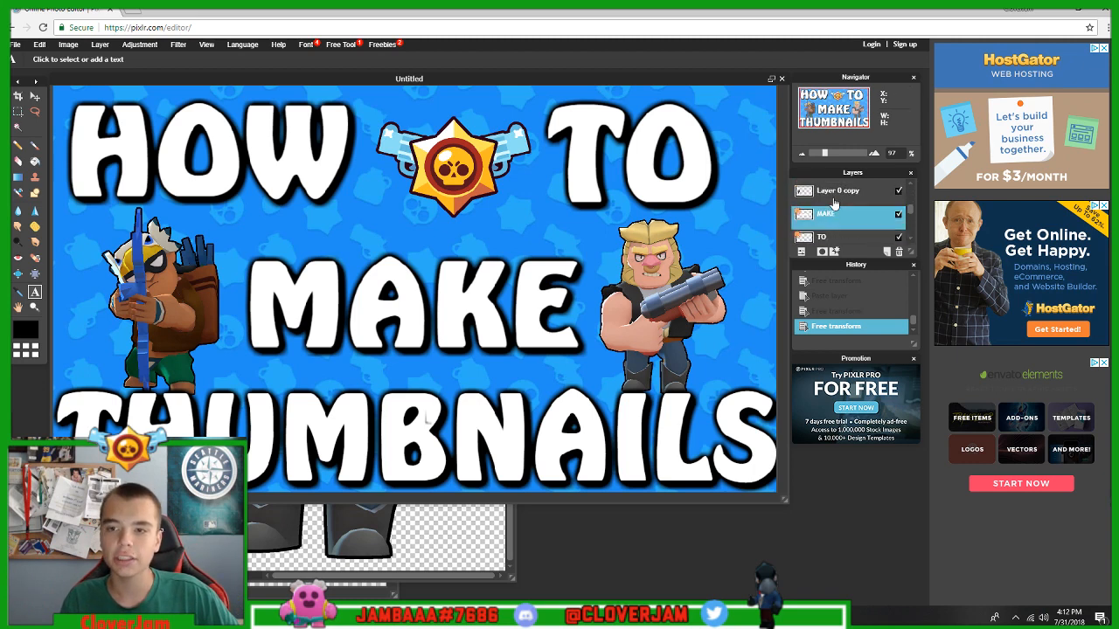
{"action": "left_click", "coordinate": [835, 208]}
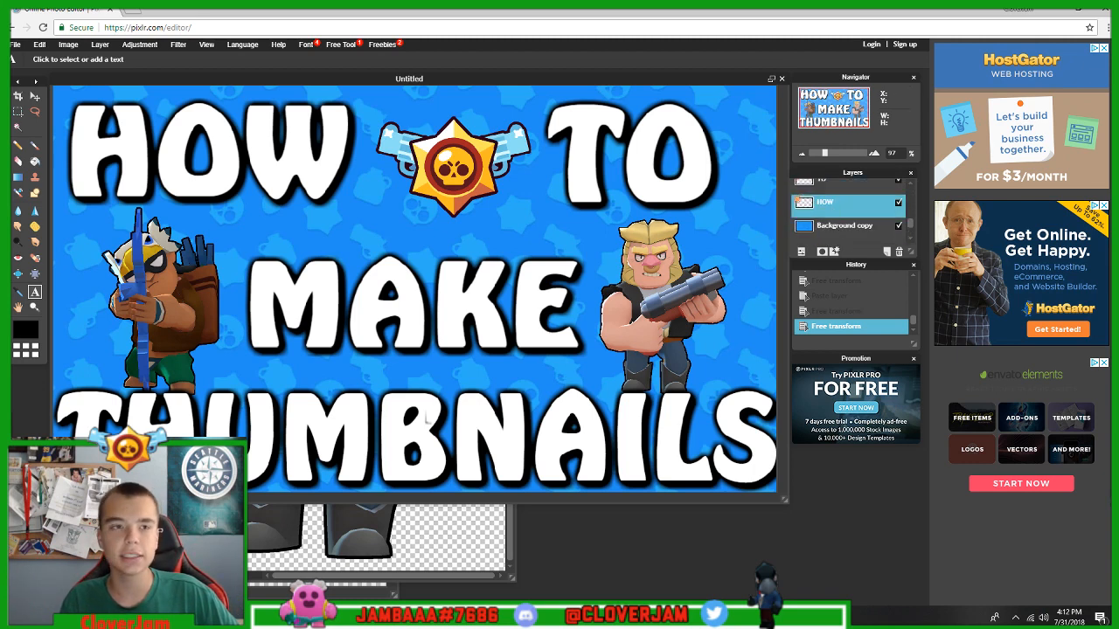
{"action": "left_click", "coordinate": [39, 44]}
{"action": "left_click", "coordinate": [63, 140]}
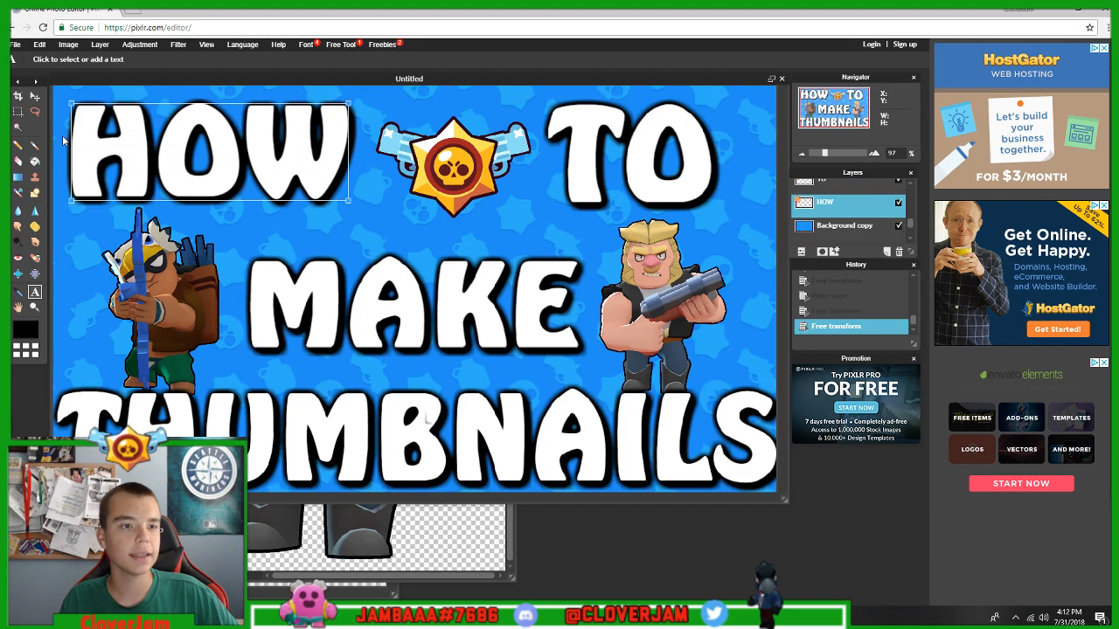
{"action": "left_click", "coordinate": [39, 48]}
{"action": "left_click", "coordinate": [425, 346]}
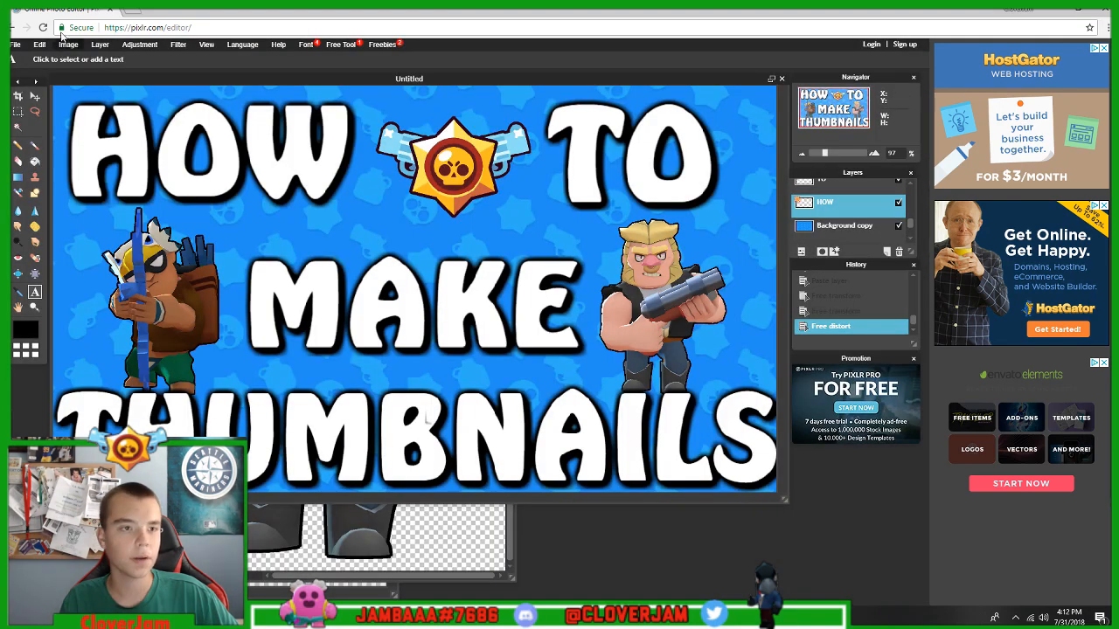
Step: Shift the HOW text slightly to the left with Free transform
{"action": "left_click", "coordinate": [39, 44]}
{"action": "left_click", "coordinate": [66, 130]}
{"action": "mouse_move", "coordinate": [247, 184]}
{"action": "left_mouse_down"}
{"action": "mouse_move", "coordinate": [227, 184]}
{"action": "mouse_move", "coordinate": [237, 183]}
{"action": "left_mouse_up"}
{"action": "left_click", "coordinate": [396, 284]}
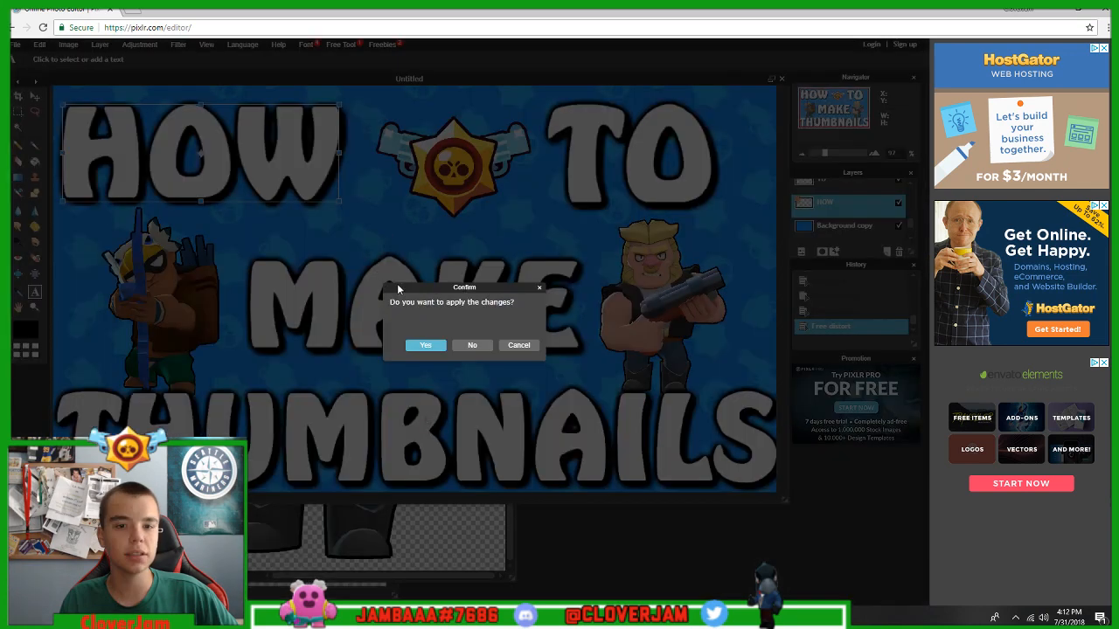